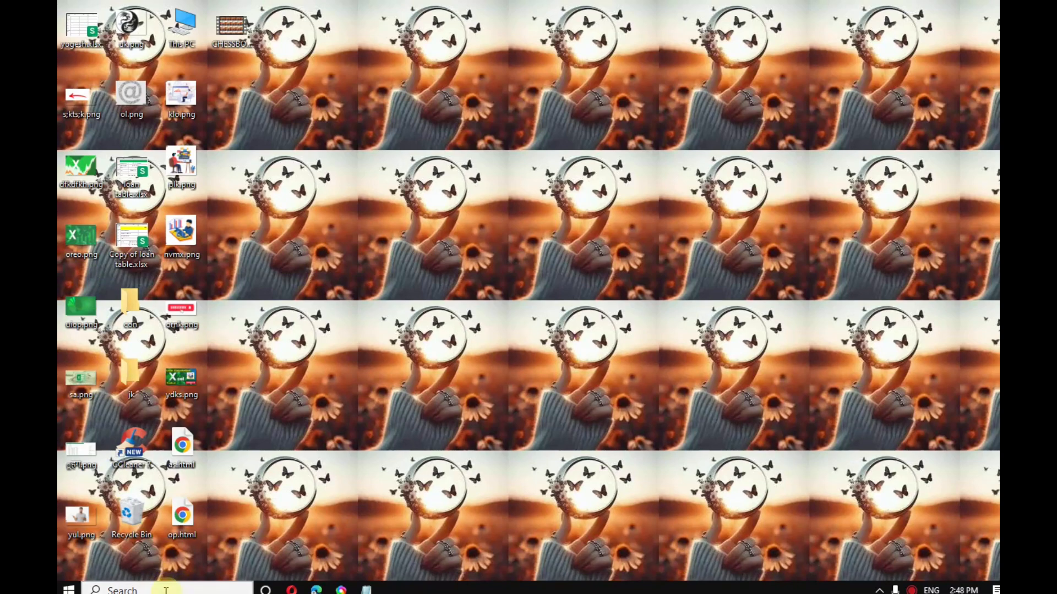
Step: Find Excel through the taskbar search, launch it, and create a blank workbook (Book1)
{"action": "type", "text": "Exc"}
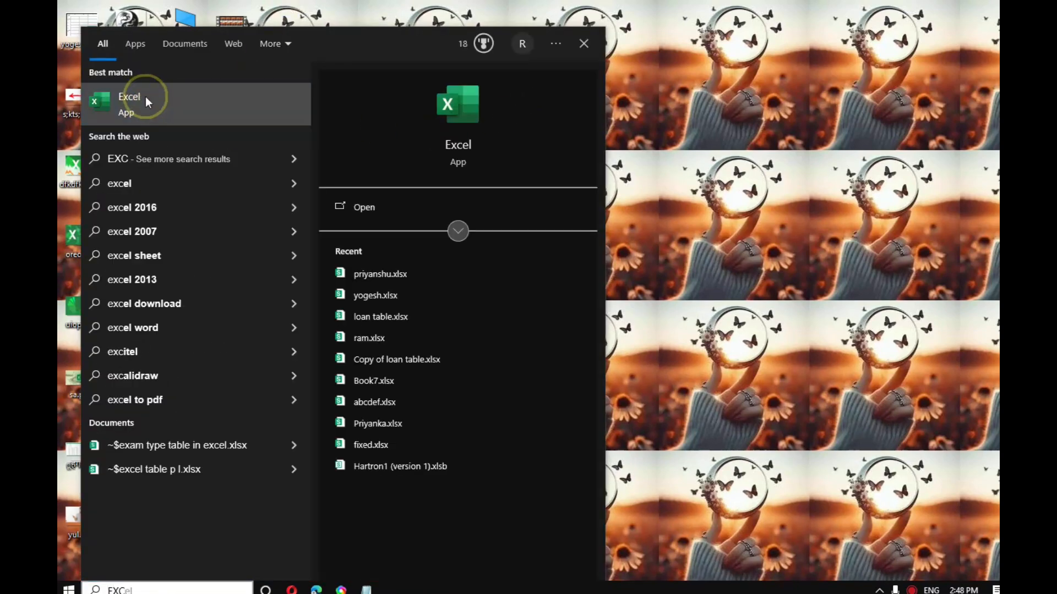
{"action": "left_click", "coordinate": [145, 96]}
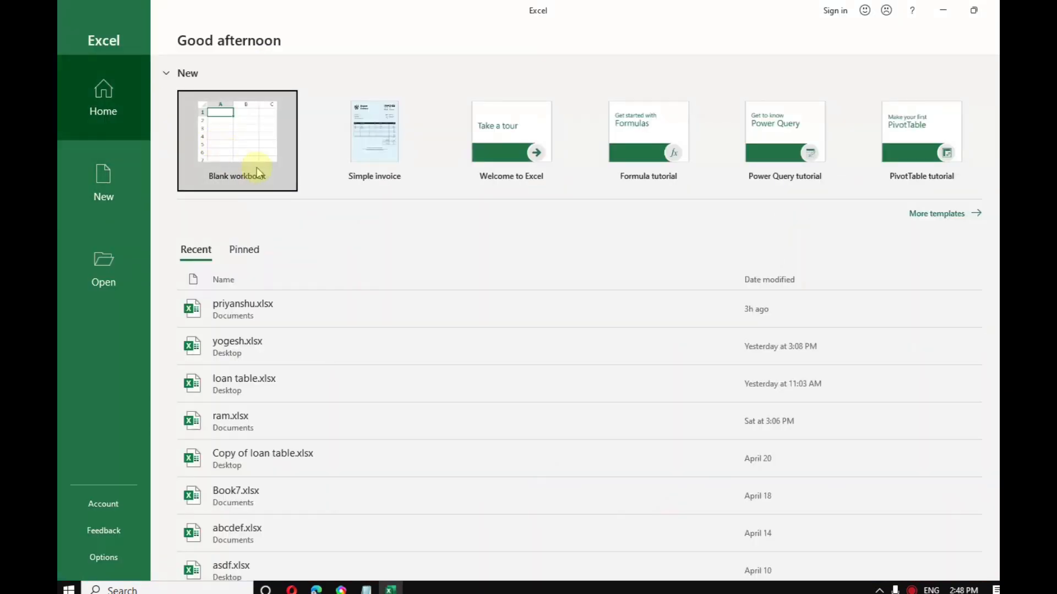
{"action": "left_click", "coordinate": [248, 135]}
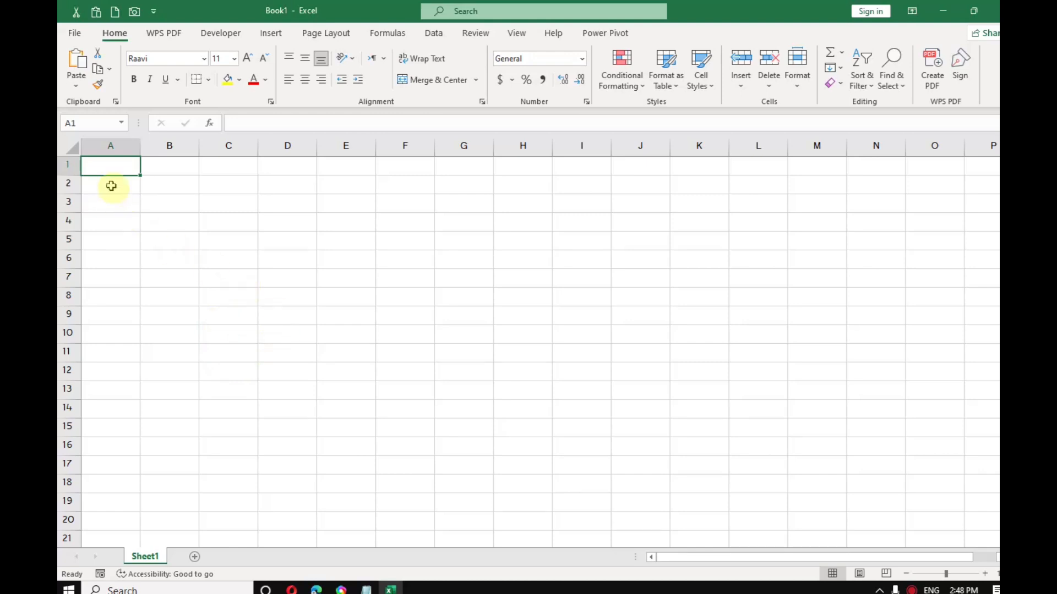
Step: Merge A1:K2 into a yellow-filled cell and enter the title EMPLOYEE DATA FORM
{"action": "left_click_drag", "start_coordinate": [108, 168], "coordinate": [698, 189]}
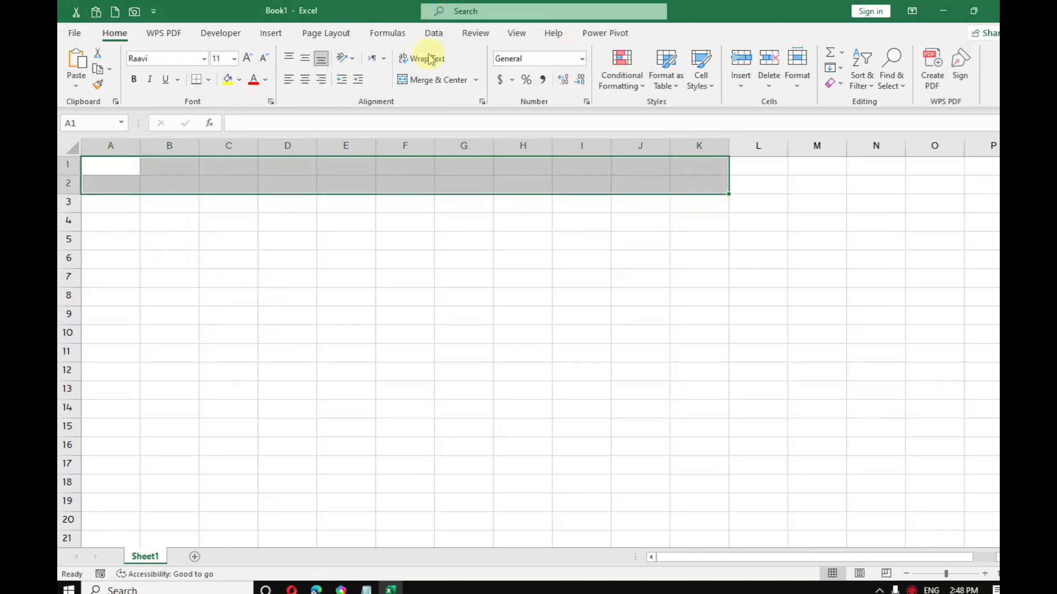
{"action": "left_click", "coordinate": [431, 80]}
{"action": "left_click", "coordinate": [227, 81]}
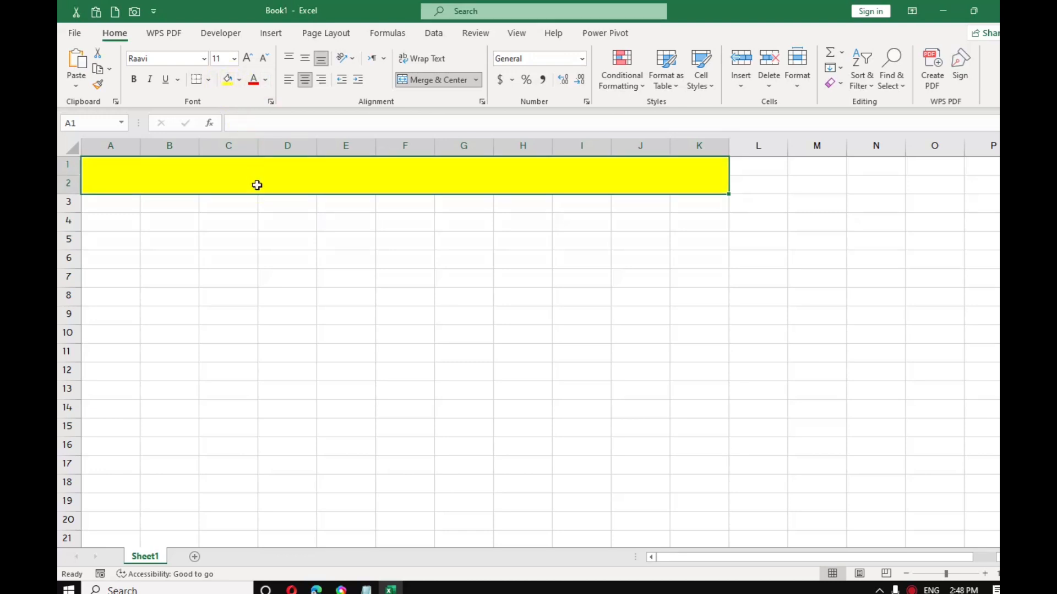
{"action": "type", "text": "E"}
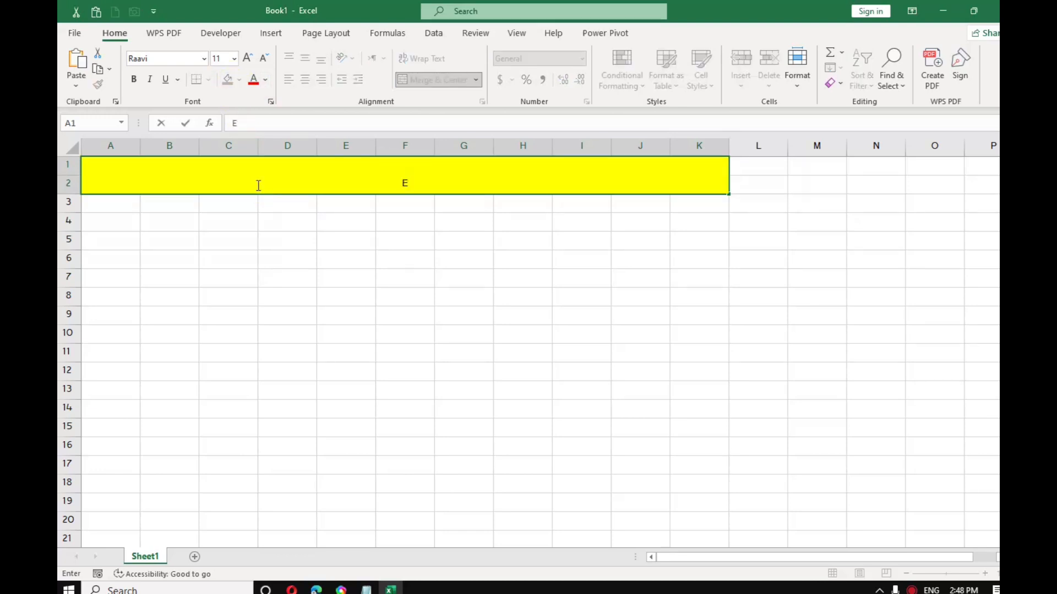
{"action": "type", "text": "MPLOYEE"}
{"action": "key", "text": "BackSpace"}
{"action": "type", "text": "D"}
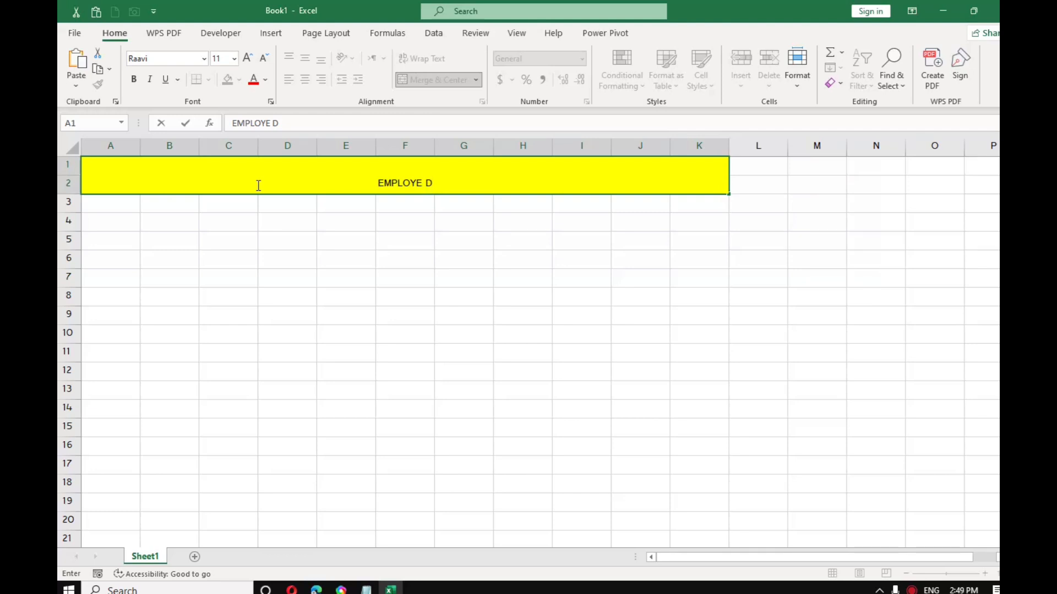
{"action": "type", "text": "ATA "}
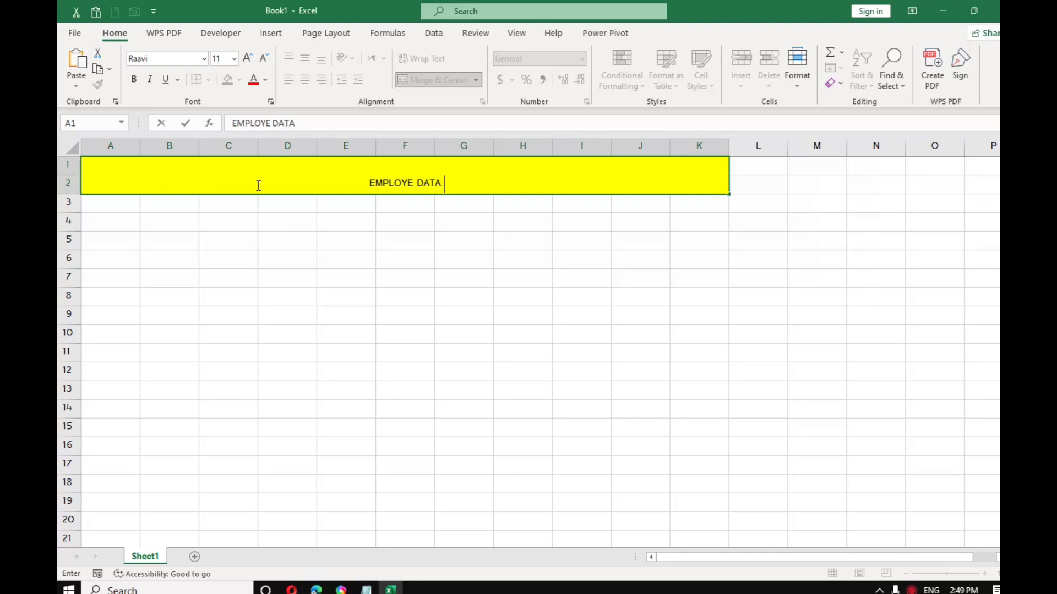
{"action": "type", "text": "FORM"}
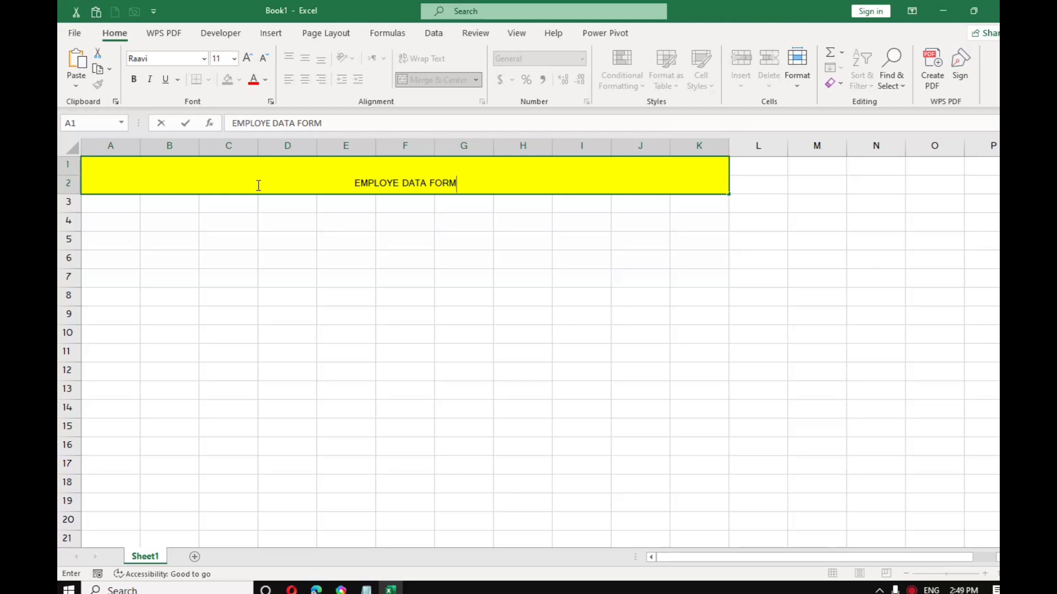
{"action": "left_click", "coordinate": [400, 187]}
{"action": "left_click", "coordinate": [402, 187]}
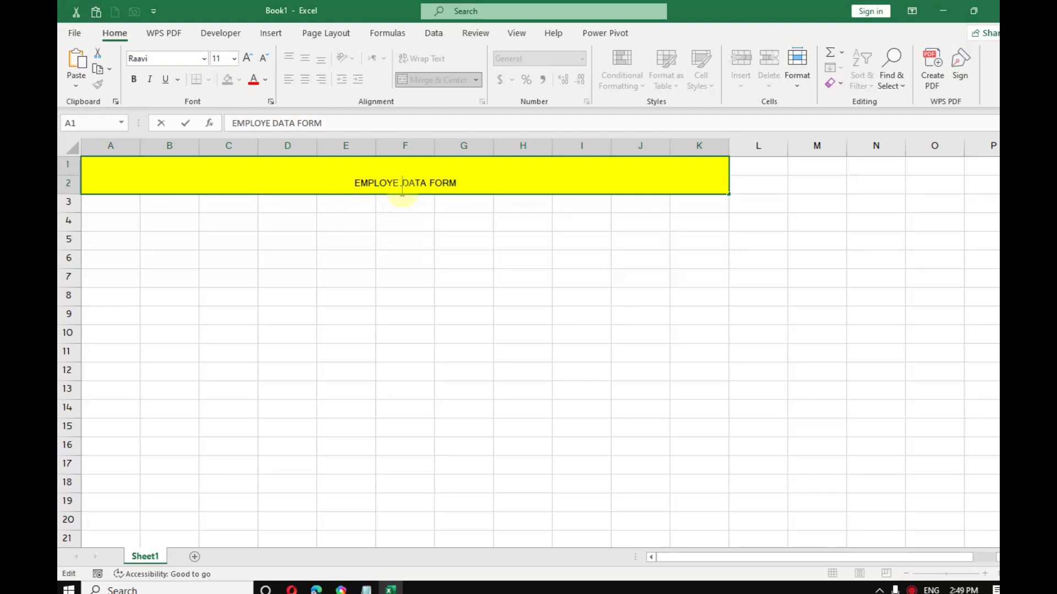
{"action": "type", "text": "E"}
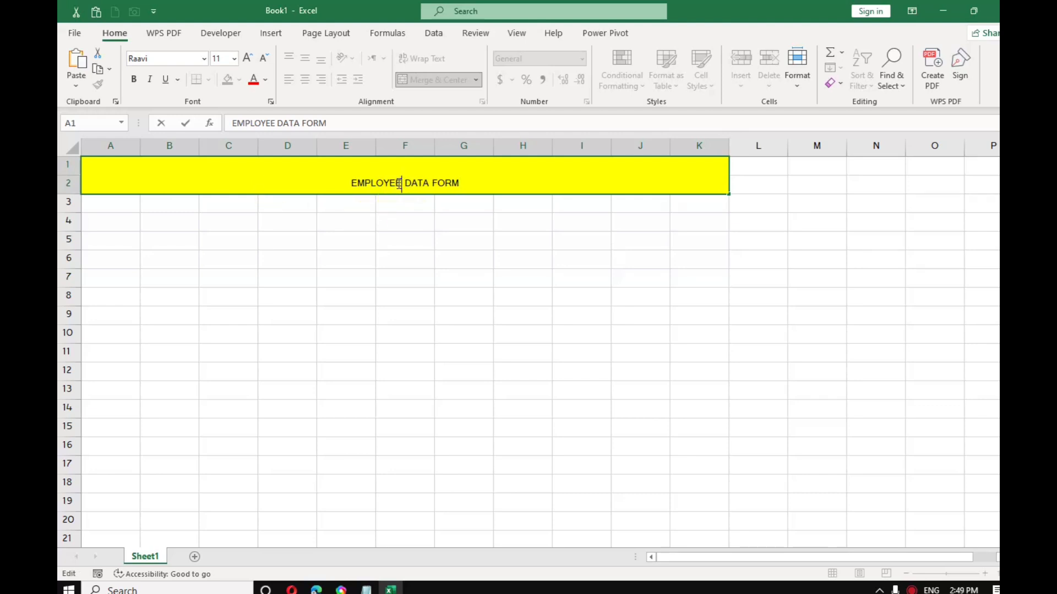
{"action": "left_click", "coordinate": [488, 184]}
{"action": "left_click", "coordinate": [253, 59]}
{"action": "left_click", "coordinate": [252, 62]}
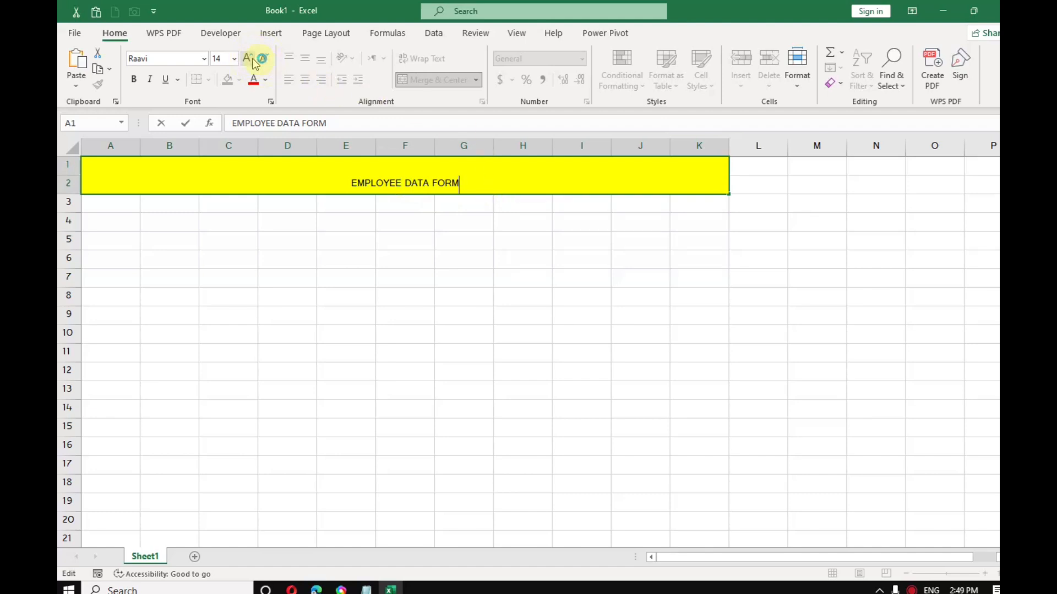
Step: Enlarge the merged title text to 22-point font size
{"action": "left_click_drag", "start_coordinate": [350, 294], "coordinate": [347, 280]}
{"action": "left_click", "coordinate": [319, 175]}
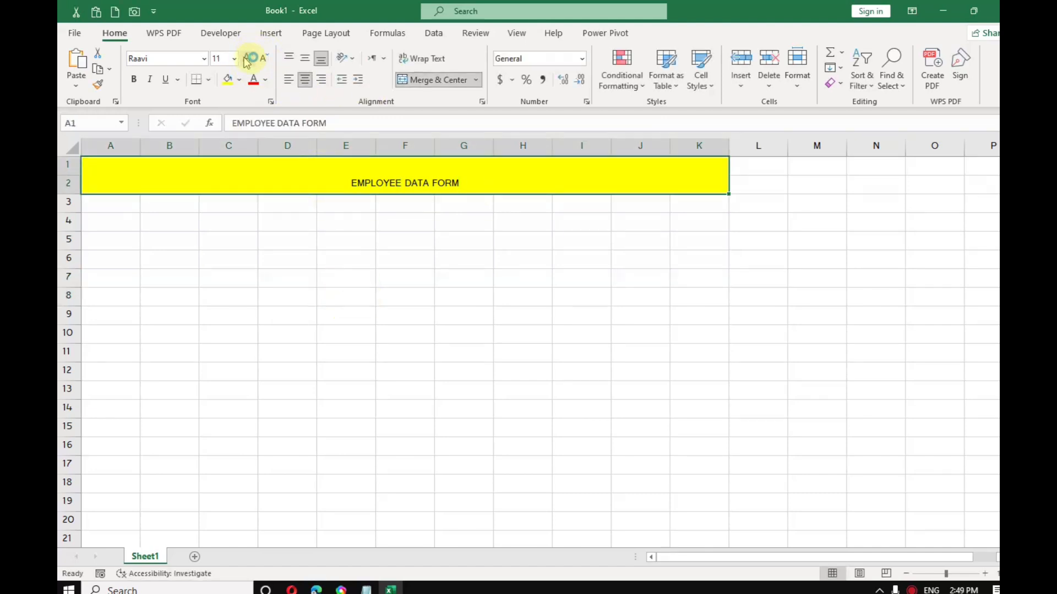
{"action": "left_click", "coordinate": [248, 59]}
{"action": "left_click", "coordinate": [249, 59]}
{"action": "left_click", "coordinate": [249, 58]}
{"action": "left_click", "coordinate": [249, 59]}
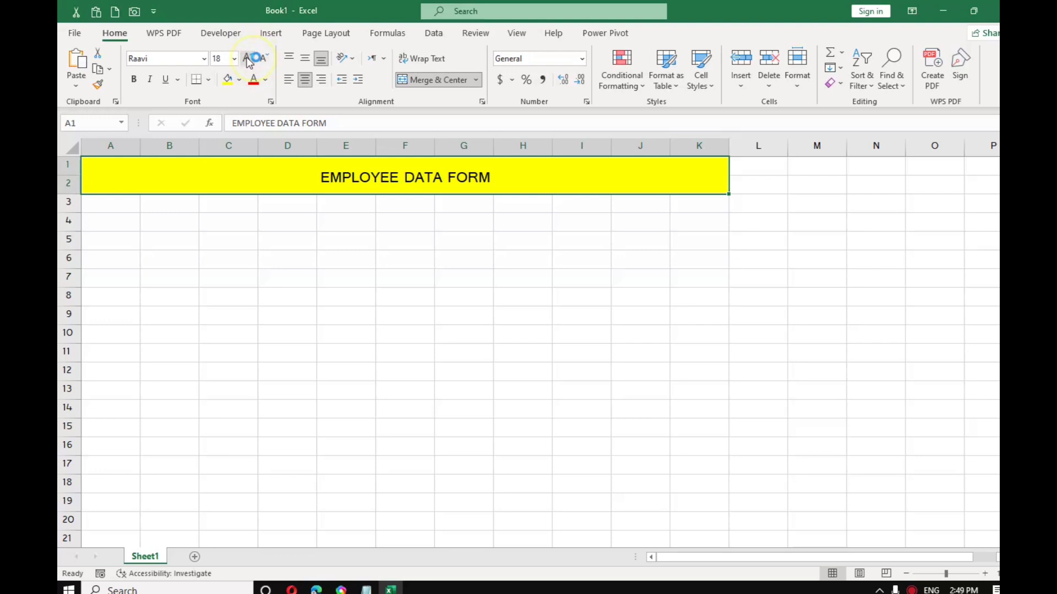
{"action": "left_click", "coordinate": [249, 59]}
{"action": "left_click", "coordinate": [248, 59]}
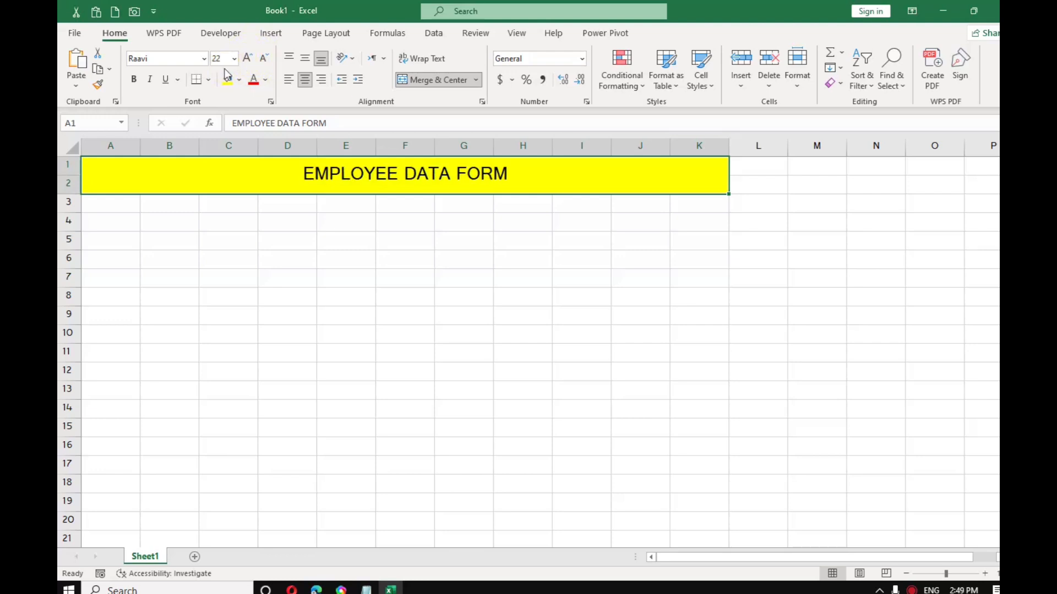
Step: Enter the labels FULL NAME in C4, EMP ID in C6 and DEPARTMENT in C8
{"action": "left_click", "coordinate": [212, 215]}
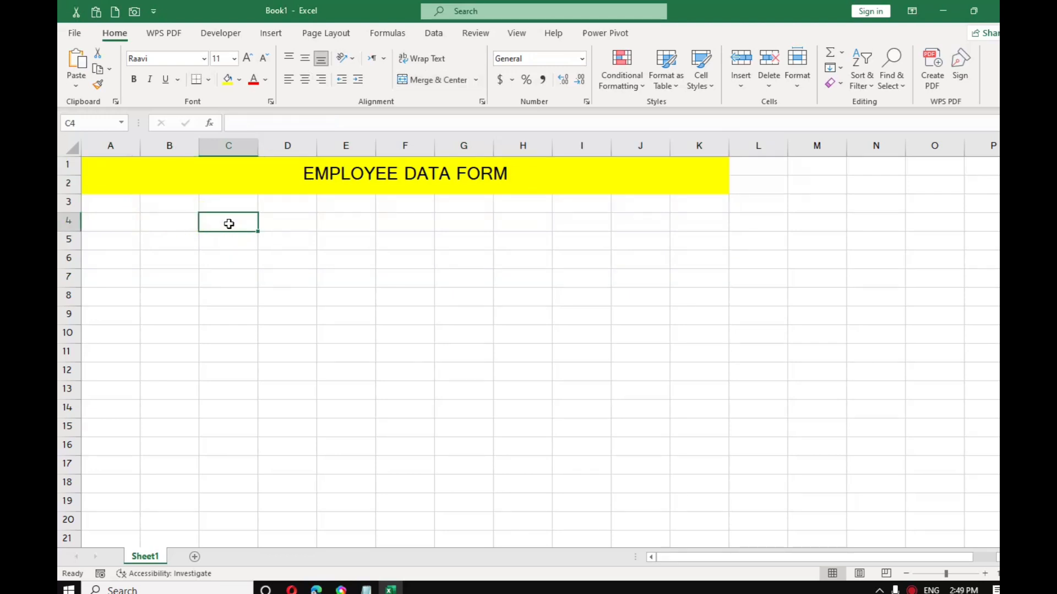
{"action": "type", "text": "FULL "}
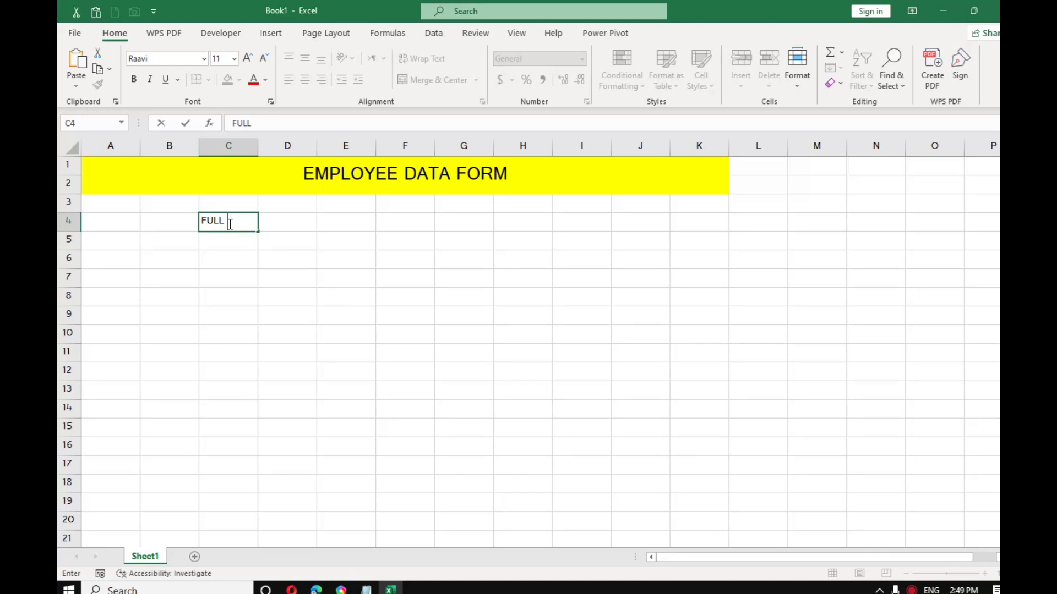
{"action": "type", "text": "NAME"}
{"action": "key", "text": "Return"}
{"action": "key", "text": "Return"}
{"action": "type", "text": "EM"}
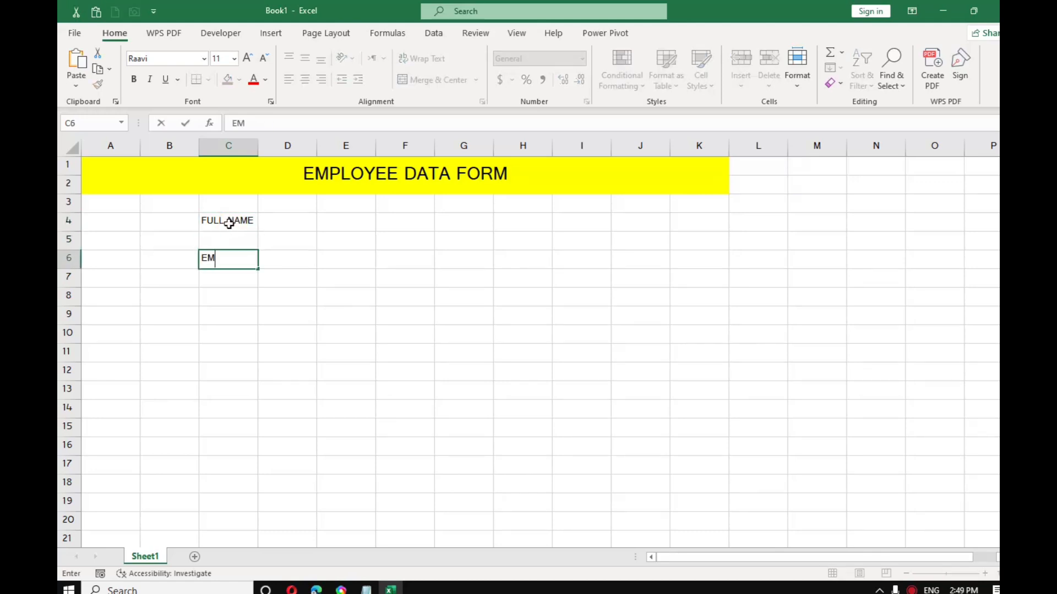
{"action": "type", "text": "P ID"}
{"action": "key", "text": "Return"}
{"action": "key", "text": "Return"}
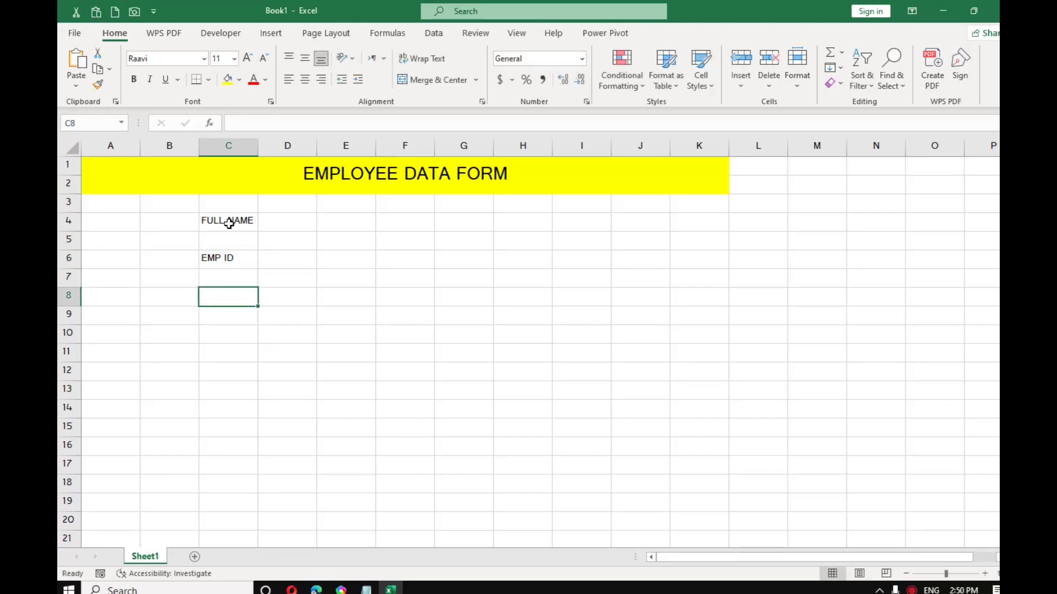
{"action": "type", "text": "DEP"}
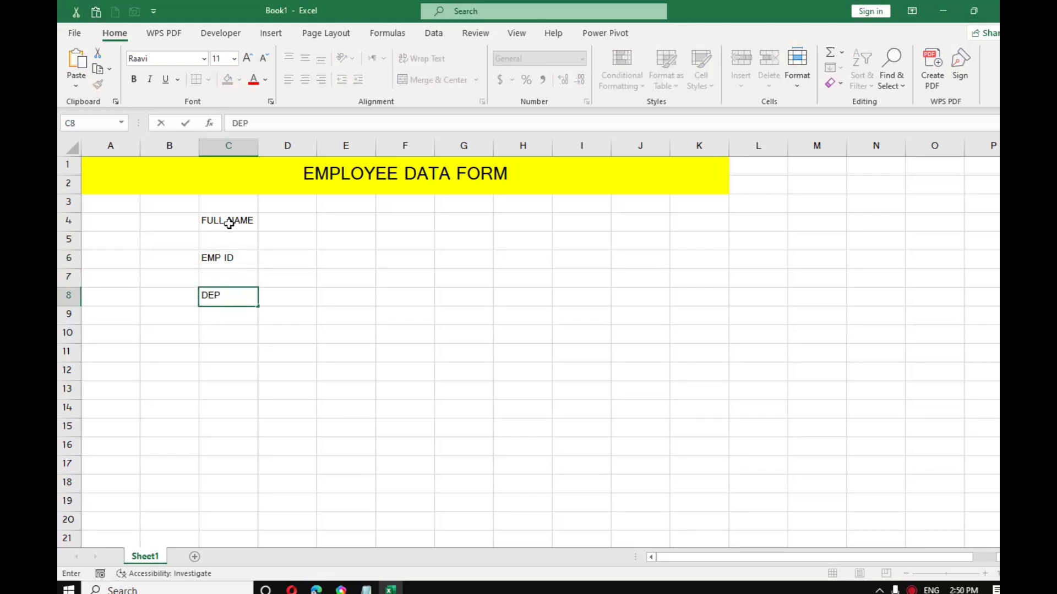
{"action": "type", "text": "ARTMENT"}
{"action": "key", "text": "Return"}
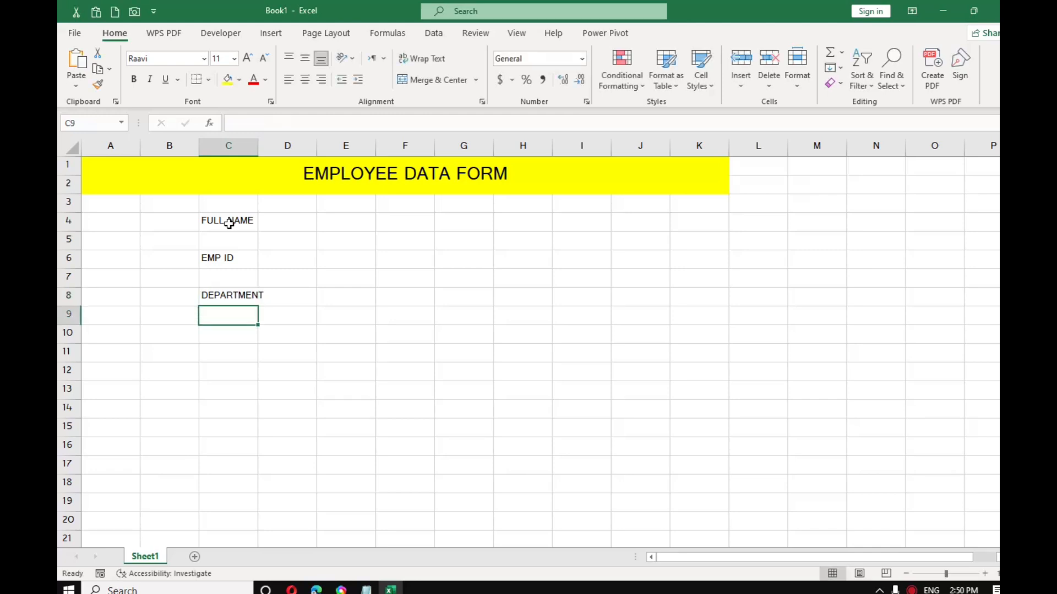
Step: Add the labels JOB TITLE, E-MAIL ID and SHIFT in C9, C10 and C11
{"action": "type", "text": "JOB TITLE"}
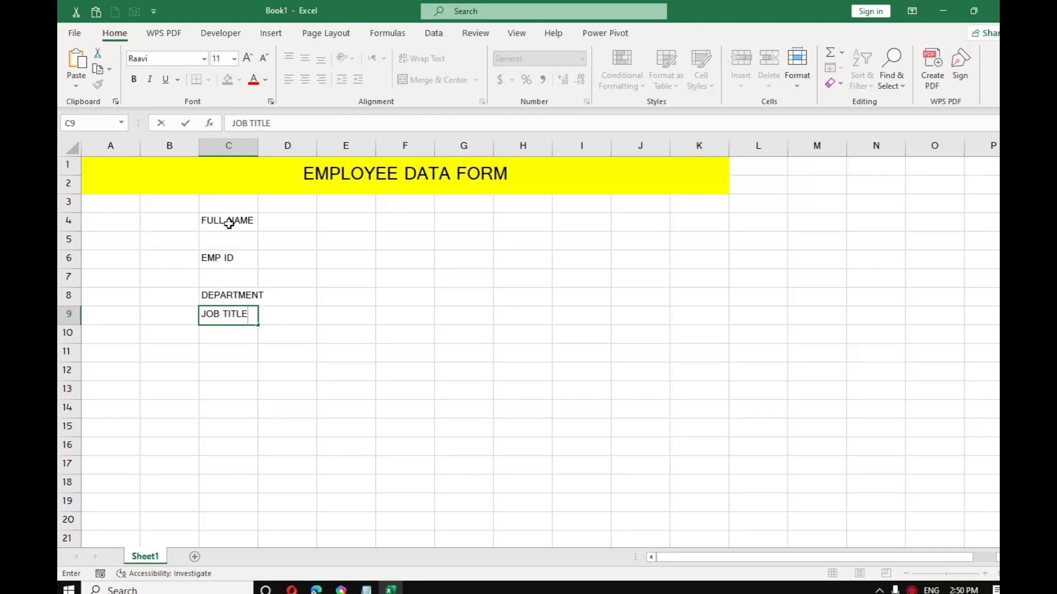
{"action": "key", "text": "Return"}
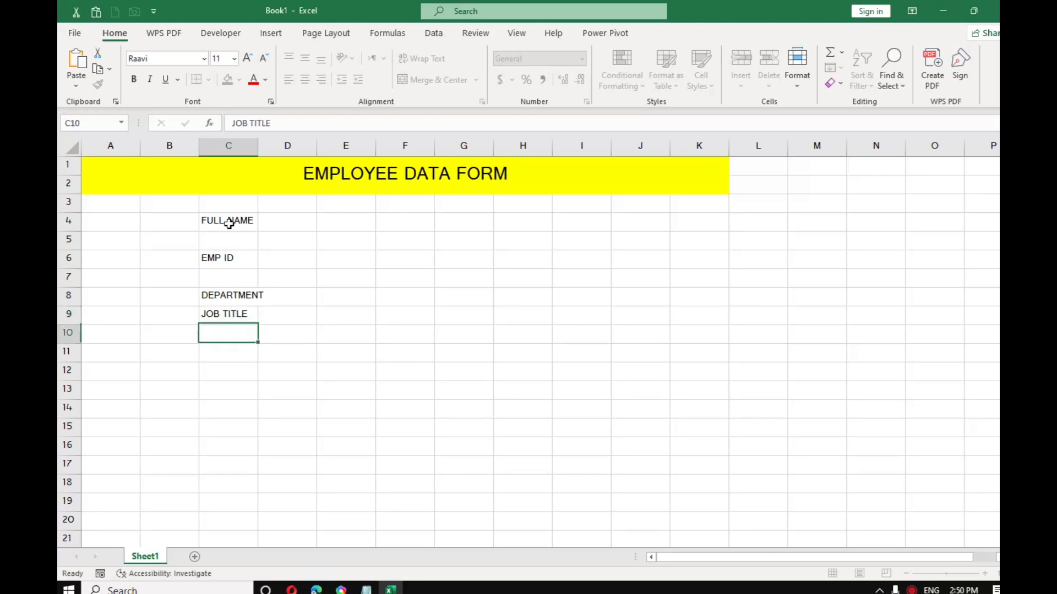
{"action": "type", "text": "E-"}
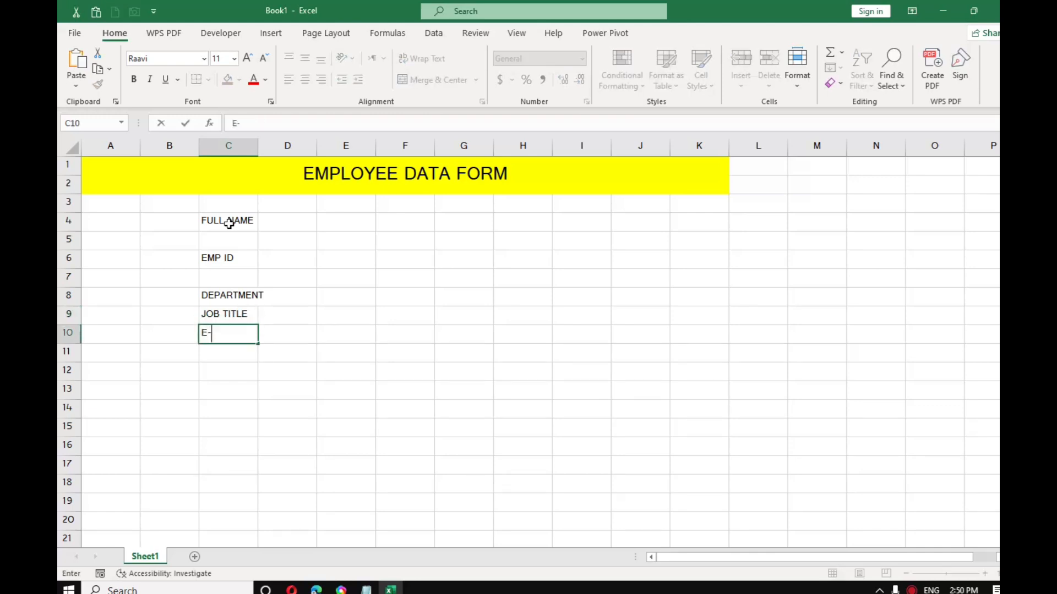
{"action": "type", "text": "MAIL ID"}
{"action": "key", "text": "Return"}
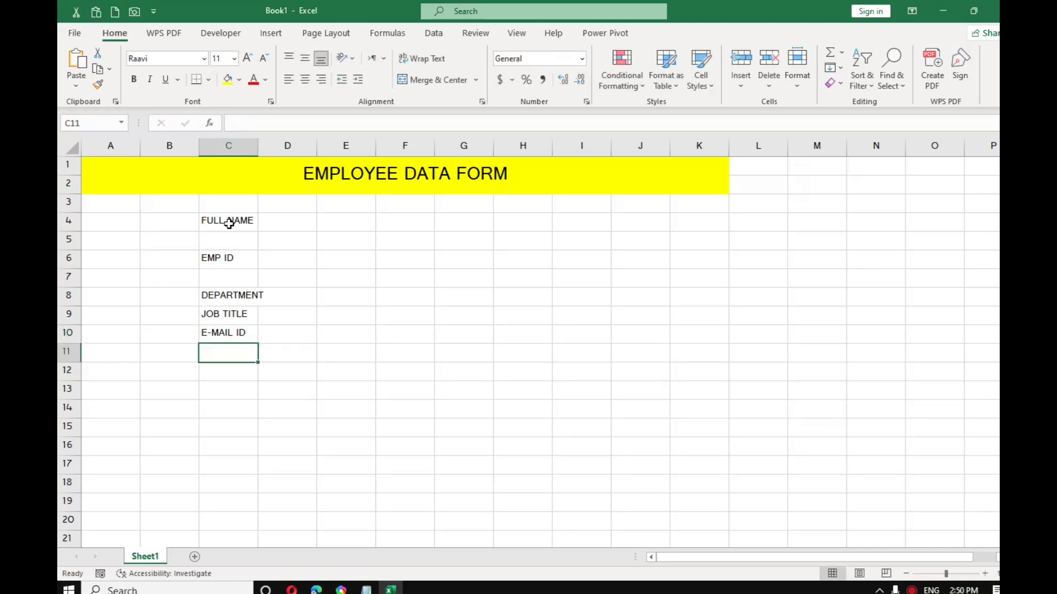
{"action": "type", "text": "SHIFT"}
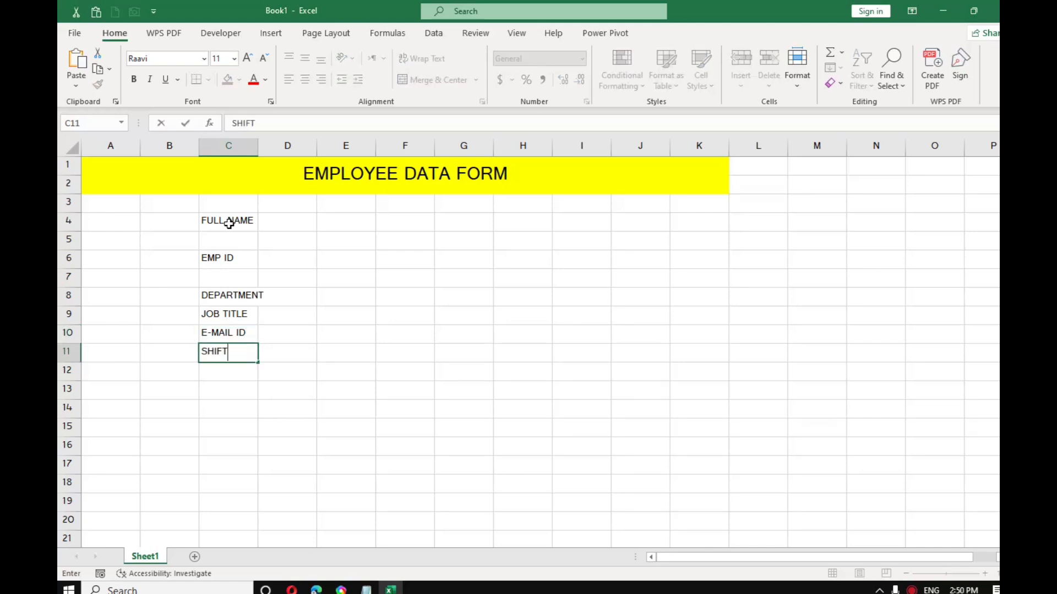
{"action": "key", "text": "Return"}
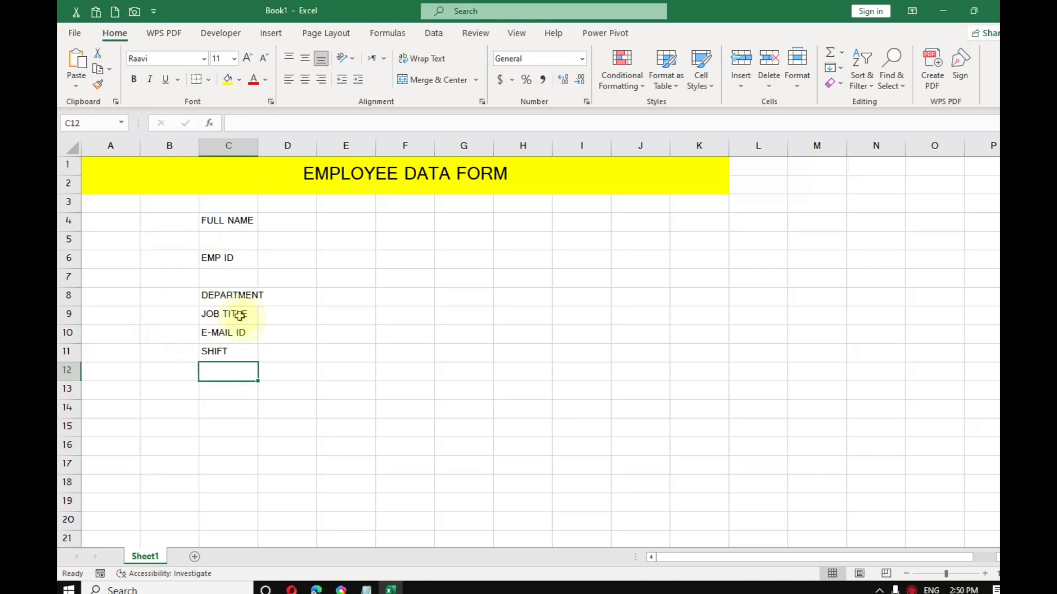
{"action": "left_click", "coordinate": [236, 314]}
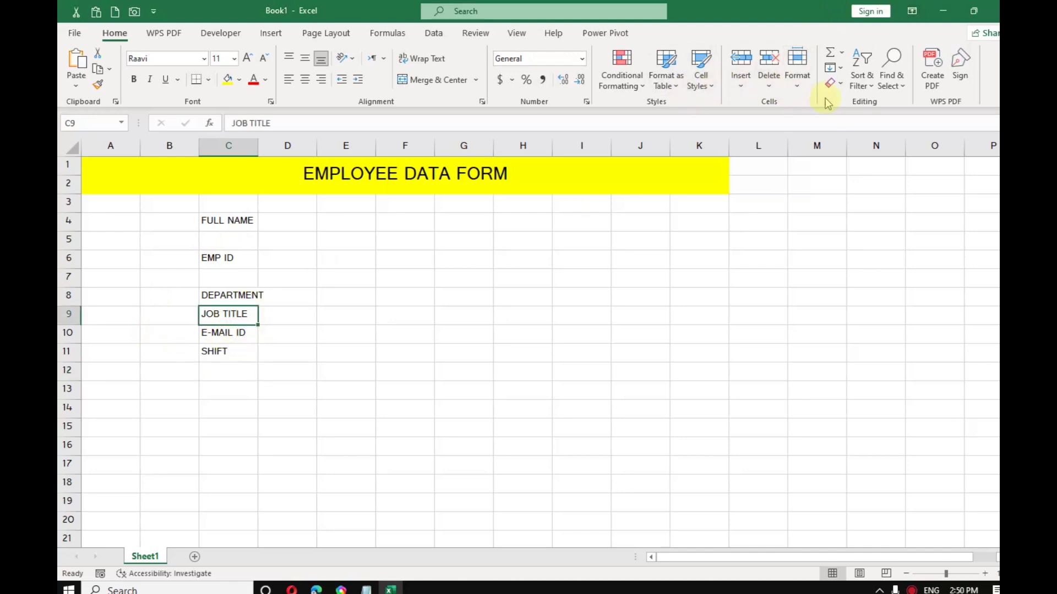
Step: Undo a trial row insert, then drag the SHIFT, E-MAIL ID and JOB TITLE labels down the column
{"action": "left_click", "coordinate": [753, 90]}
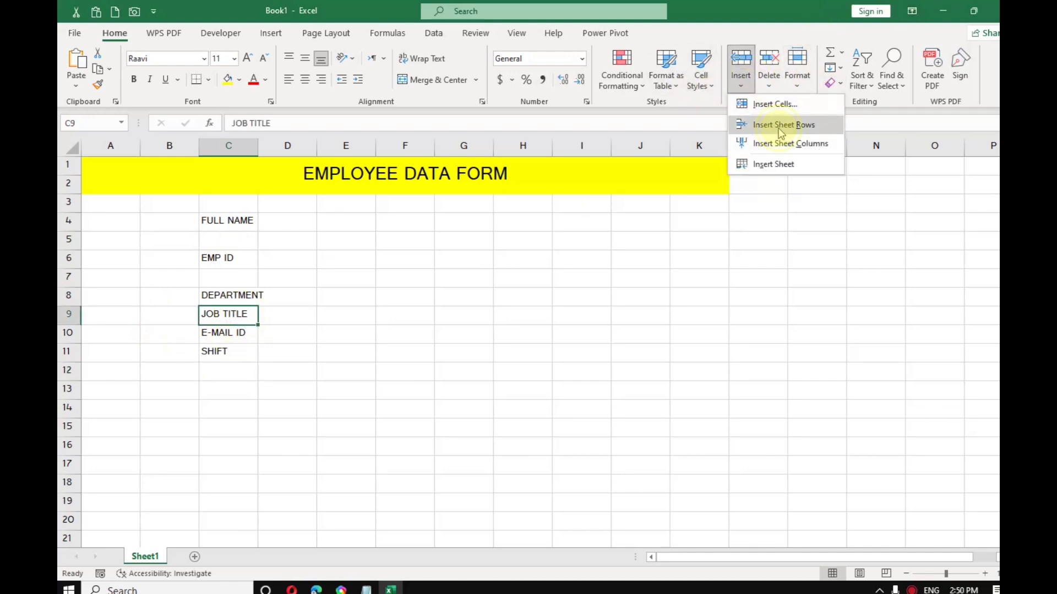
{"action": "left_click", "coordinate": [776, 125]}
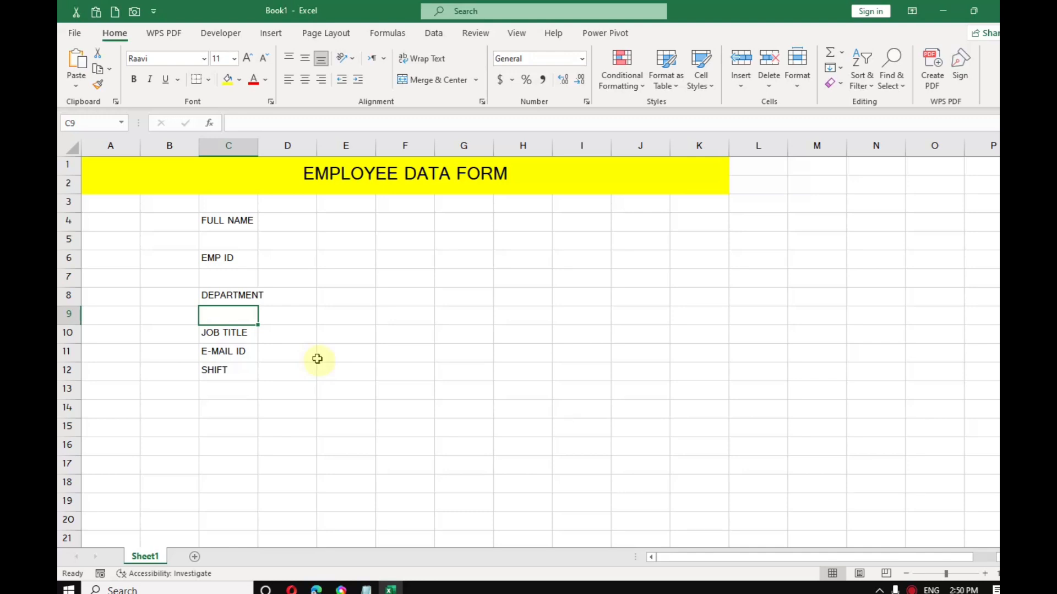
{"action": "key", "text": "ctrl+z"}
{"action": "left_click", "coordinate": [234, 332]}
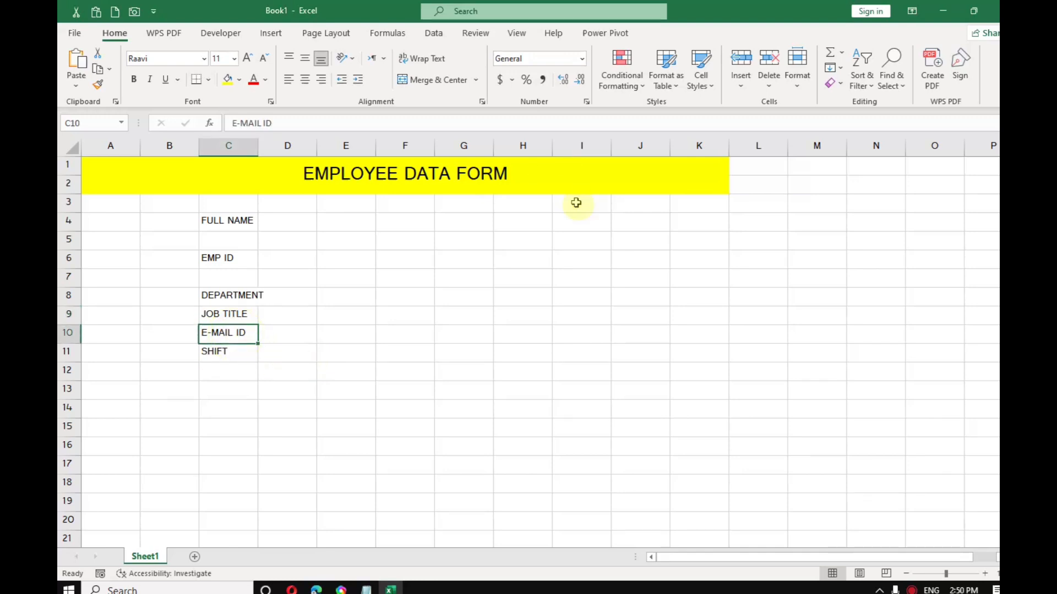
{"action": "left_click", "coordinate": [239, 316]}
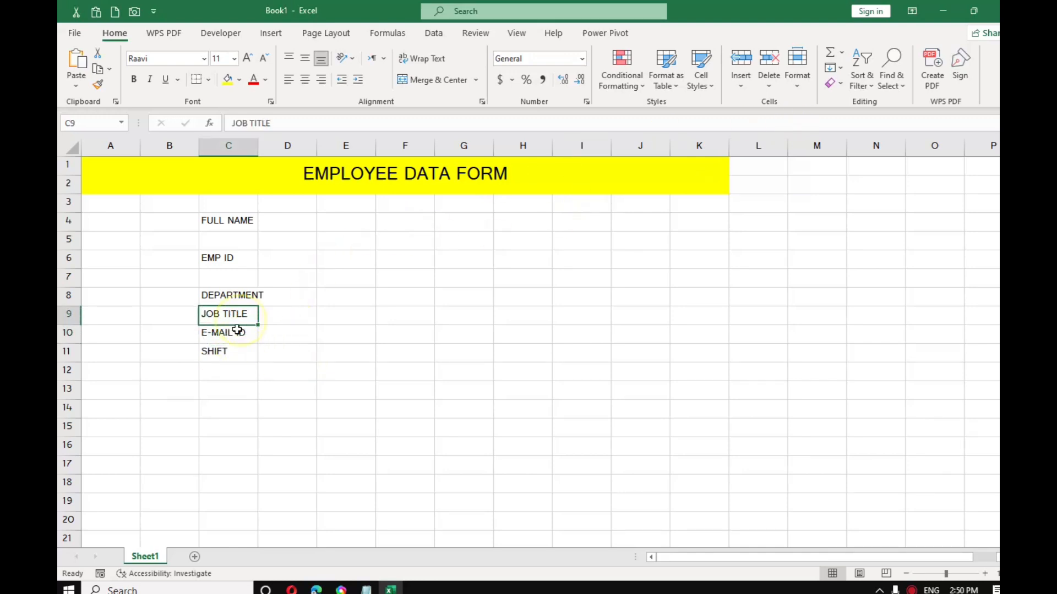
{"action": "left_click", "coordinate": [232, 350]}
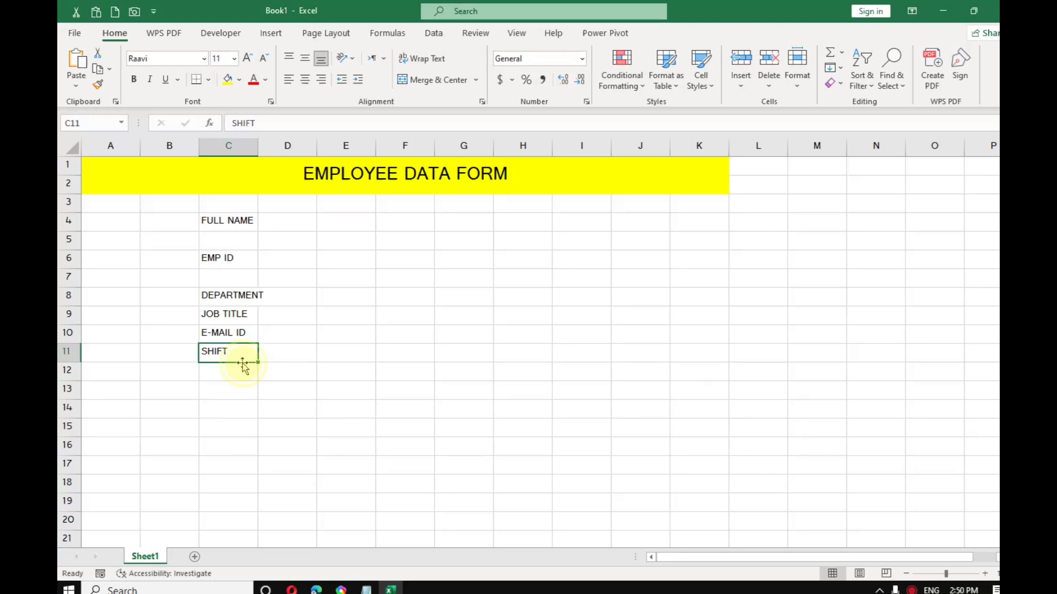
{"action": "left_click_drag", "start_coordinate": [243, 364], "coordinate": [236, 427]}
{"action": "left_click", "coordinate": [237, 338]}
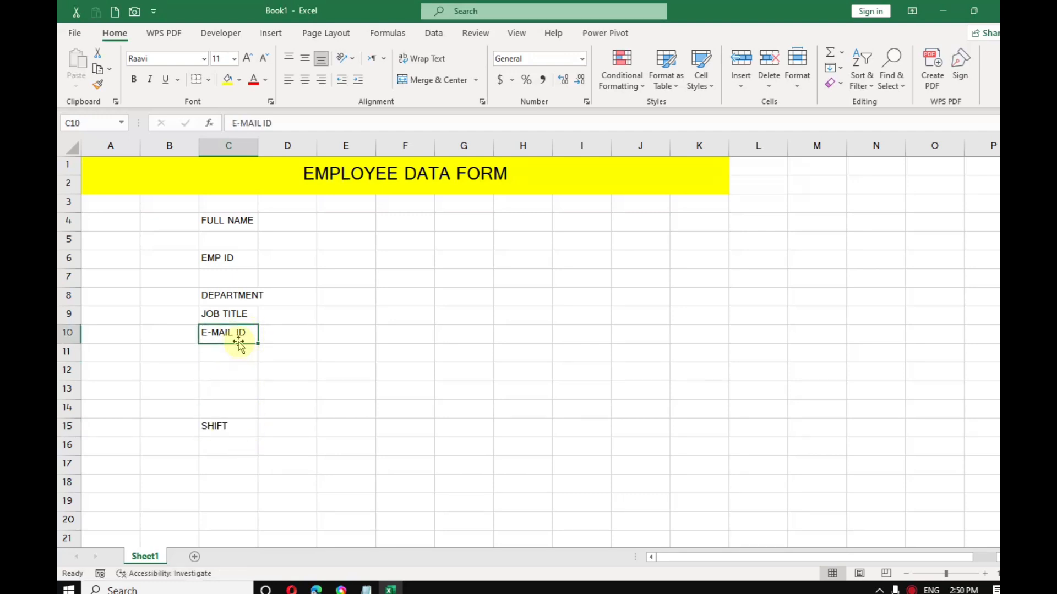
{"action": "left_click_drag", "start_coordinate": [238, 344], "coordinate": [238, 400]}
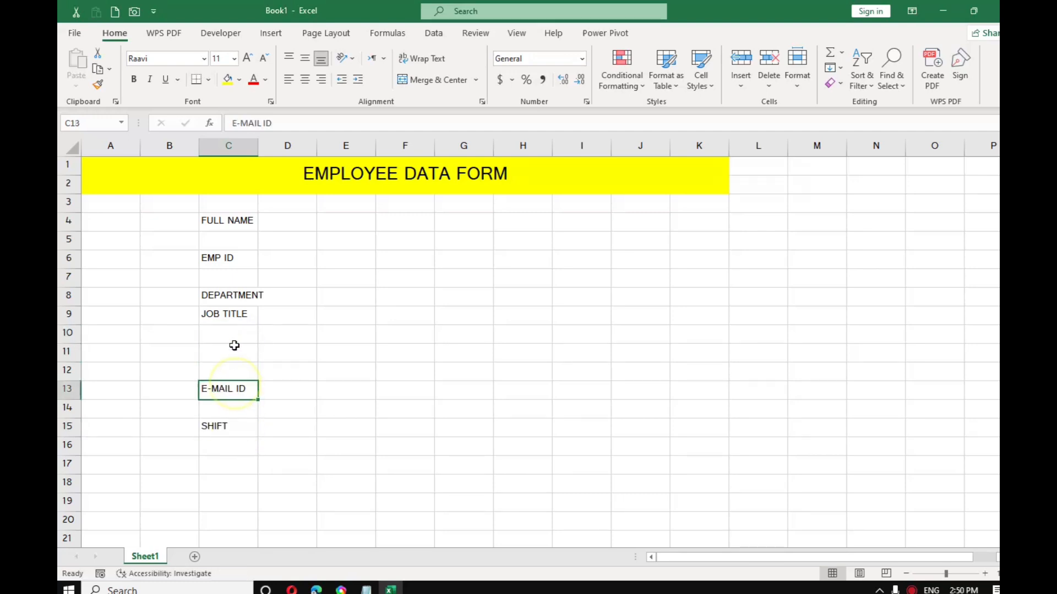
{"action": "left_click", "coordinate": [235, 318]}
{"action": "left_click_drag", "start_coordinate": [236, 324], "coordinate": [232, 357]}
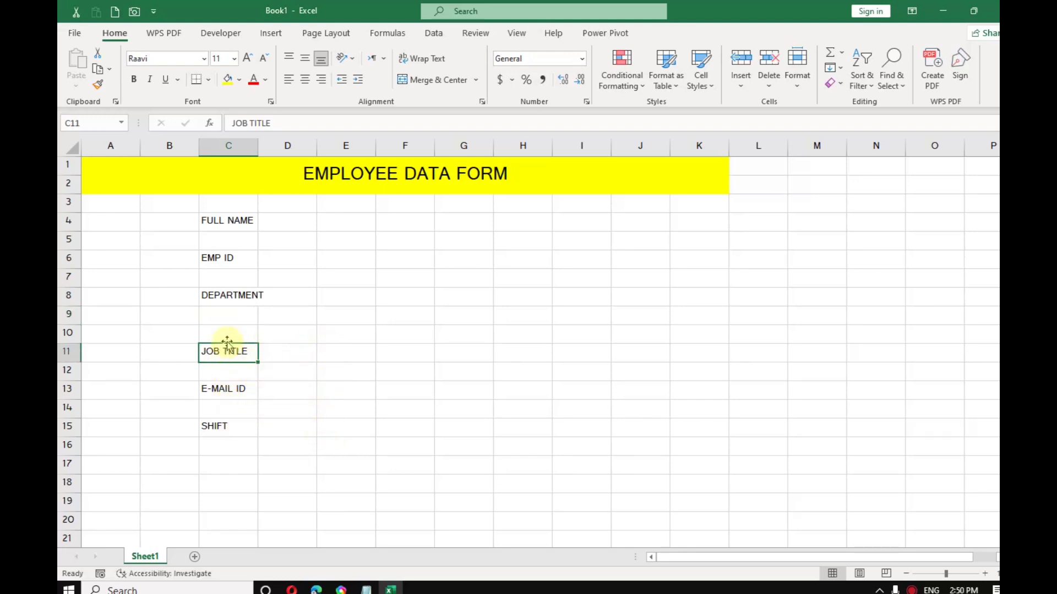
Step: Settle JOB TITLE, E-MAIL ID and SHIFT in C10, C12, C14; widen column C, narrow D and F
{"action": "left_click_drag", "start_coordinate": [227, 344], "coordinate": [226, 325]}
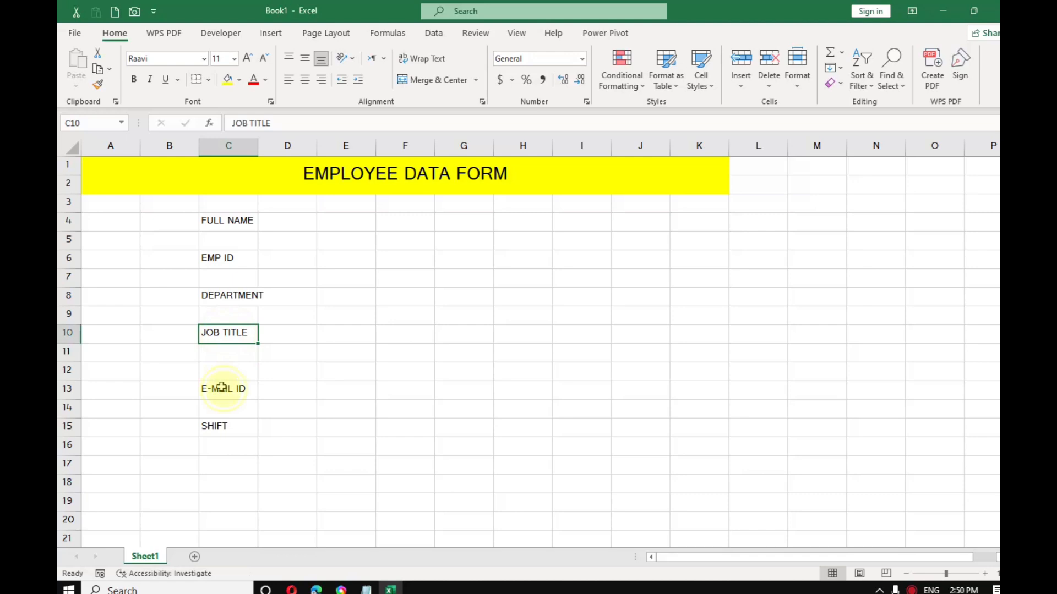
{"action": "left_click", "coordinate": [221, 387]}
{"action": "left_click_drag", "start_coordinate": [220, 381], "coordinate": [223, 365]}
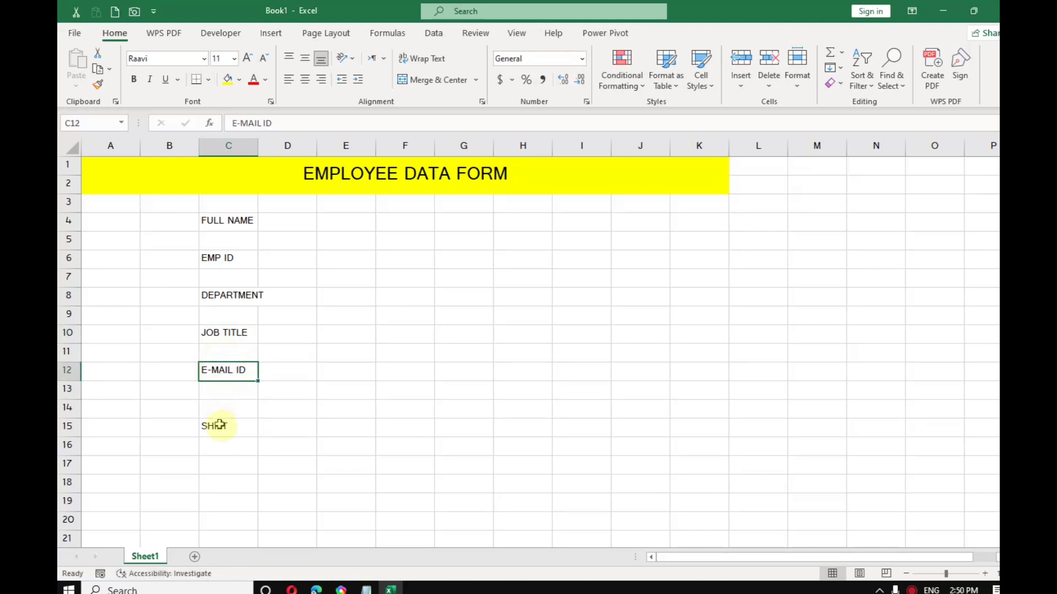
{"action": "left_click", "coordinate": [219, 425]}
{"action": "left_click_drag", "start_coordinate": [221, 418], "coordinate": [229, 408]}
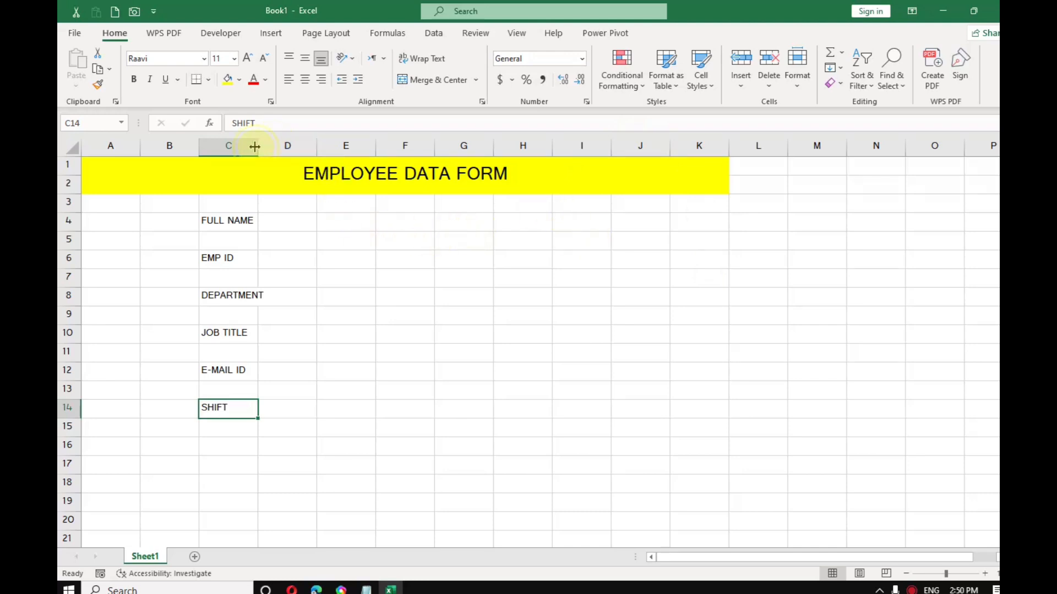
{"action": "left_click_drag", "start_coordinate": [255, 146], "coordinate": [284, 145]}
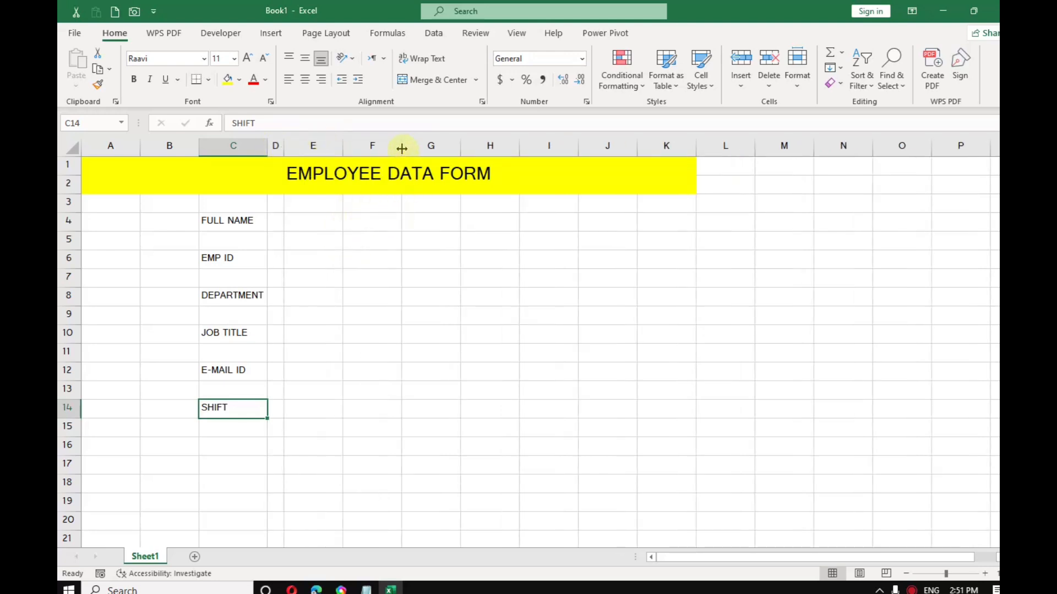
{"action": "left_click_drag", "start_coordinate": [402, 149], "coordinate": [452, 148]}
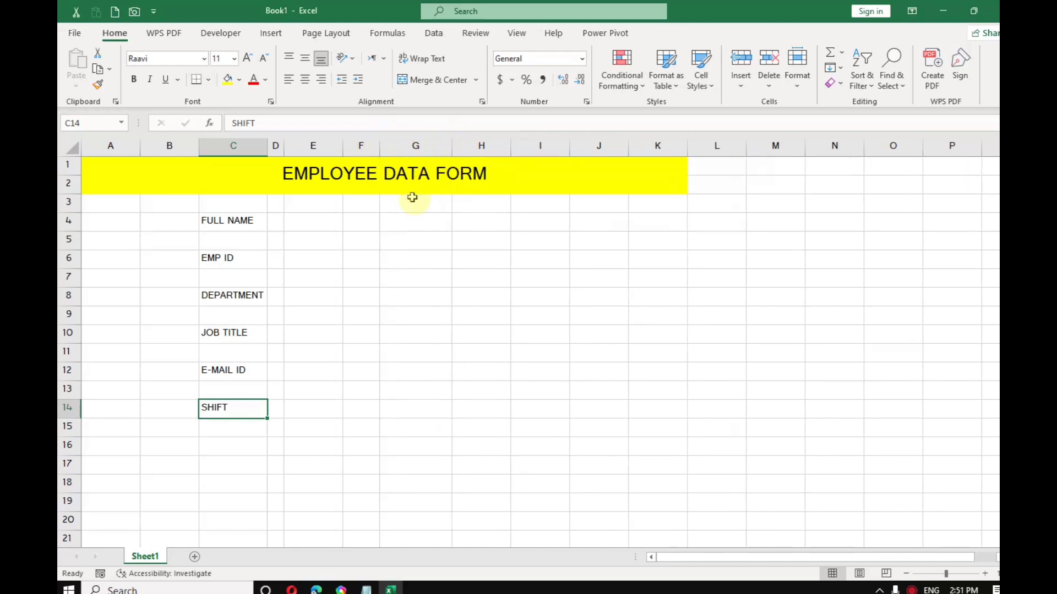
Step: Enter BASIC PAY, HRA, MEDICAL, TEX and NET PAY in G4, G6, G8, G10 and G12
{"action": "left_click", "coordinate": [410, 219]}
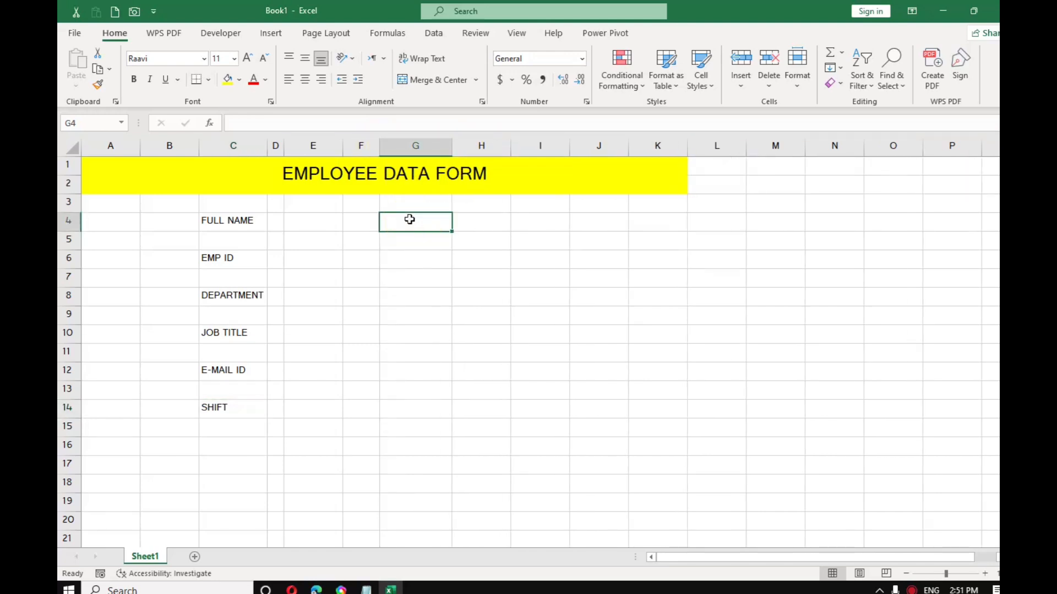
{"action": "type", "text": "BASI"}
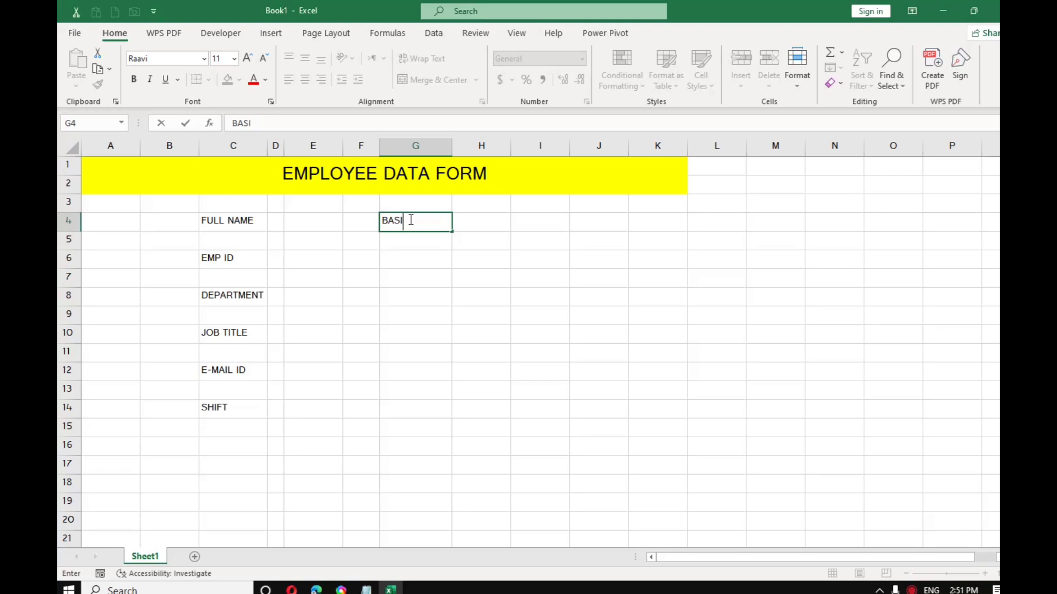
{"action": "type", "text": "C PAY"}
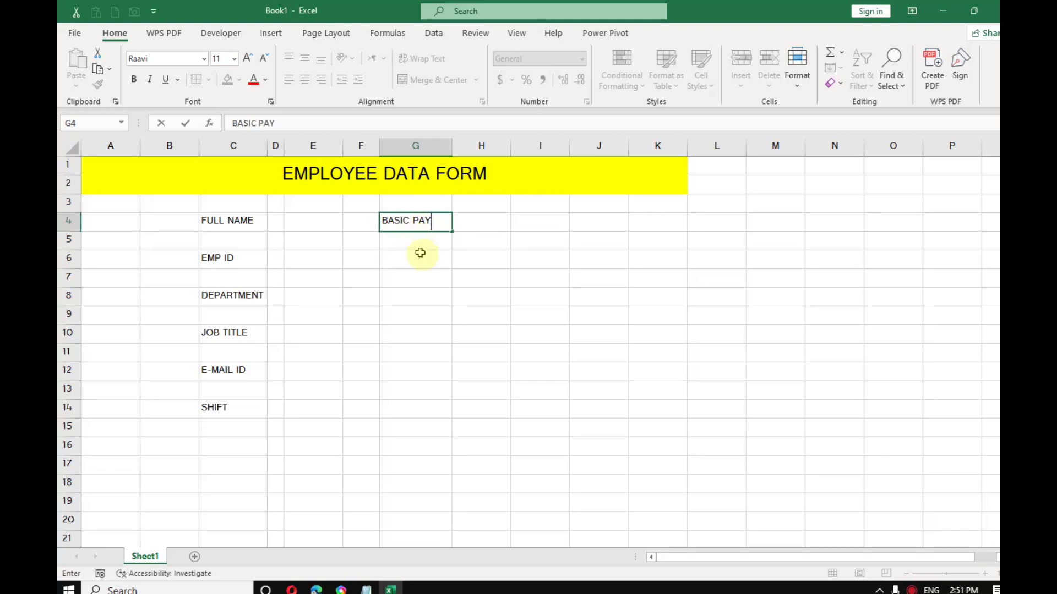
{"action": "left_click", "coordinate": [415, 263]}
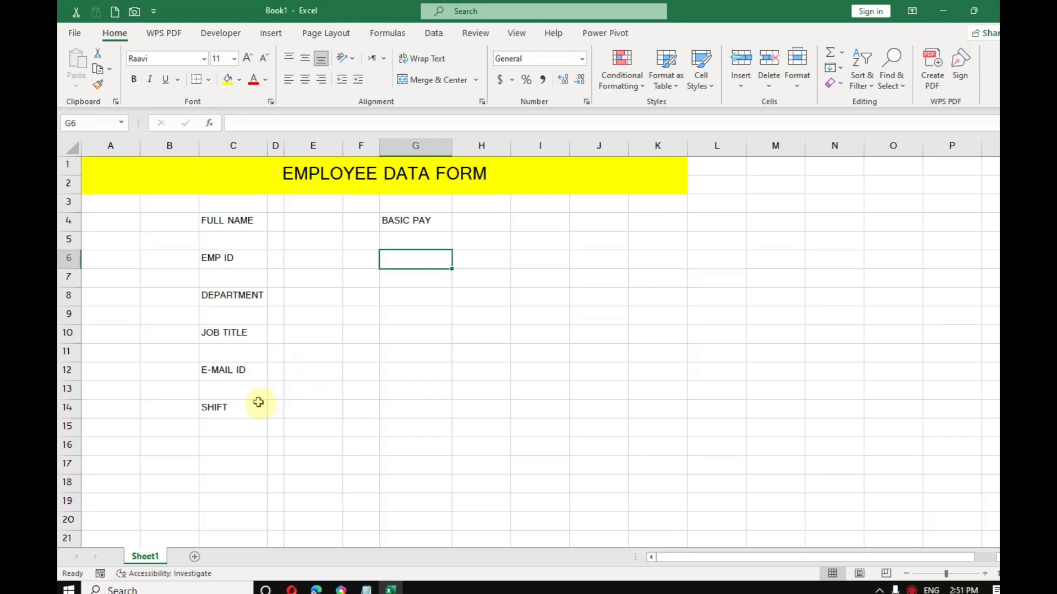
{"action": "type", "text": "HRA"}
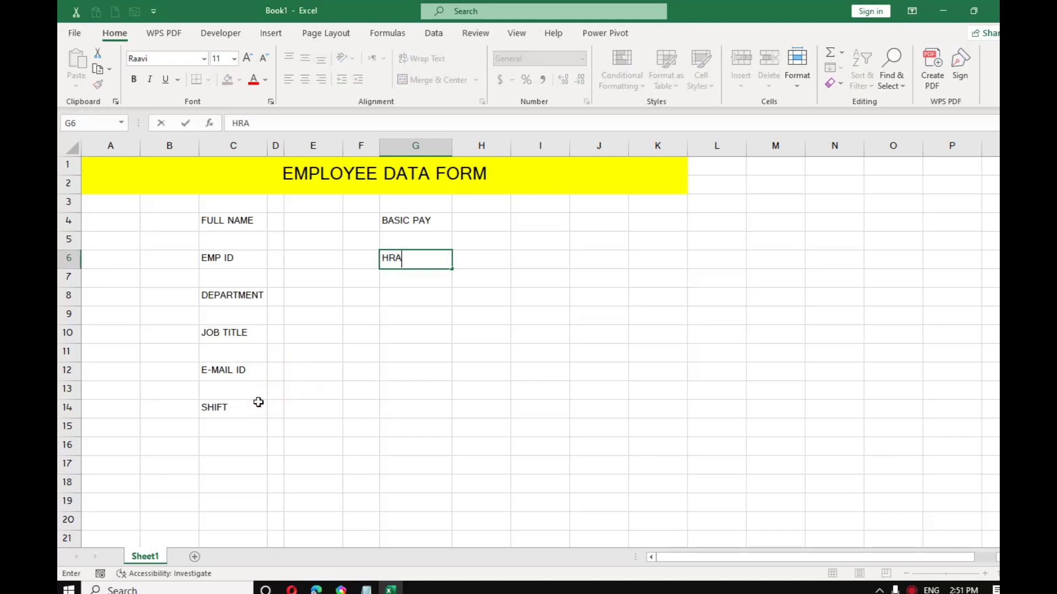
{"action": "left_click", "coordinate": [424, 301]}
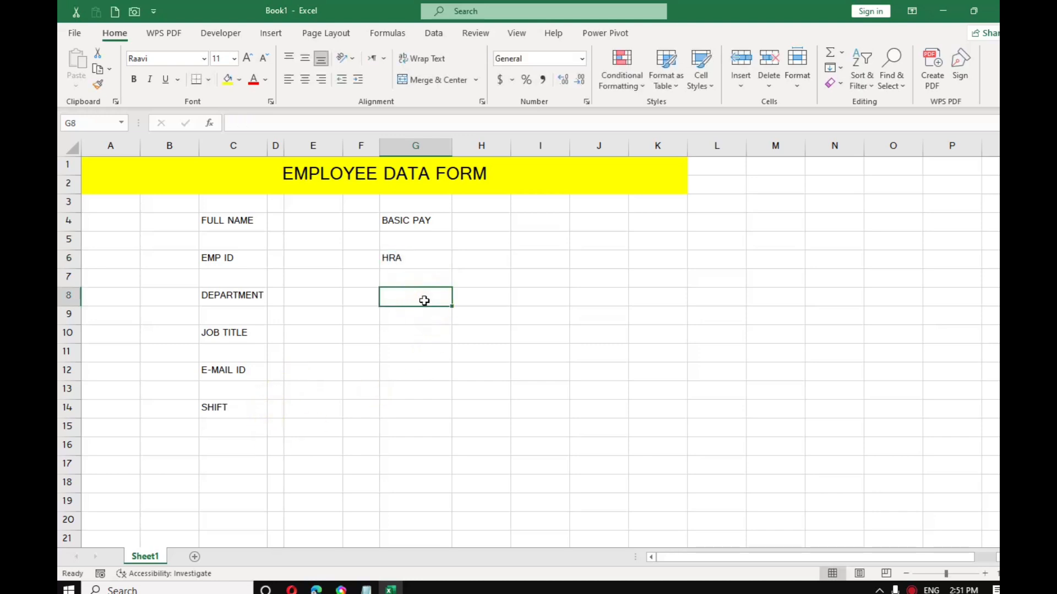
{"action": "type", "text": "M"}
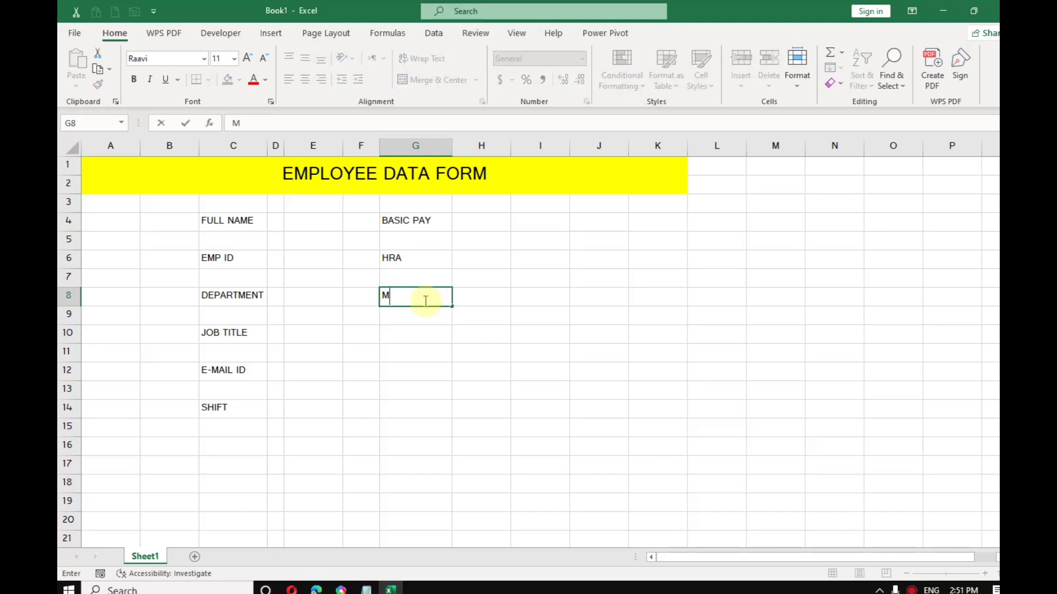
{"action": "type", "text": "EDICAL"}
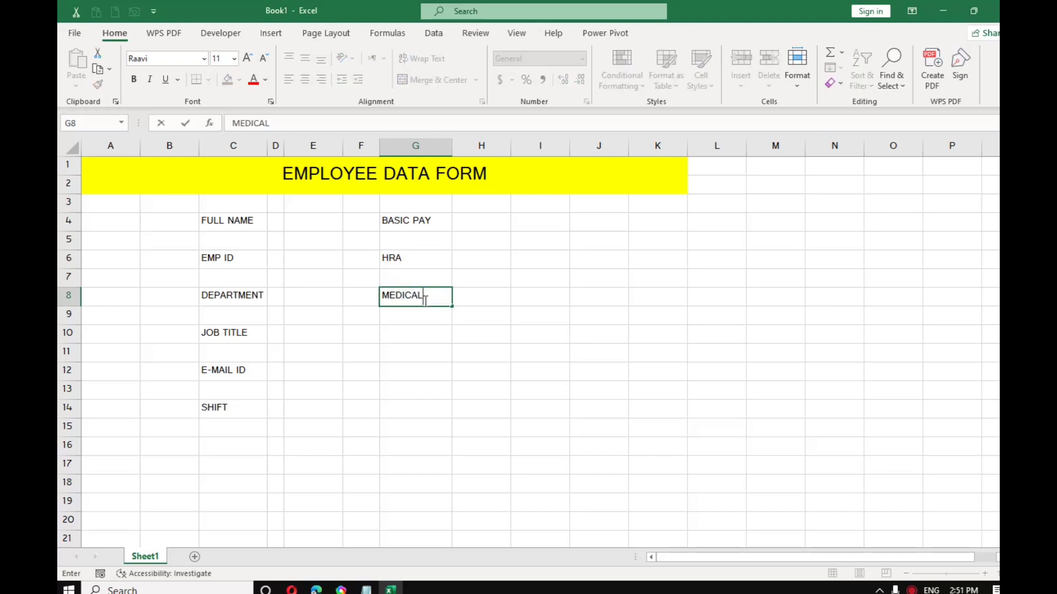
{"action": "left_click", "coordinate": [425, 333]}
{"action": "type", "text": "T"}
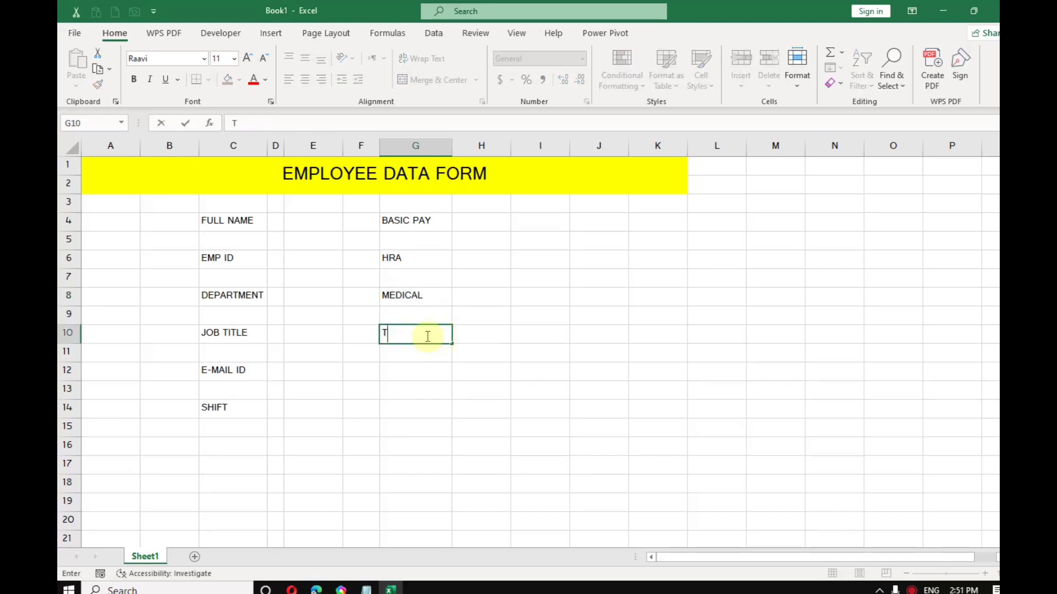
{"action": "type", "text": "EX"}
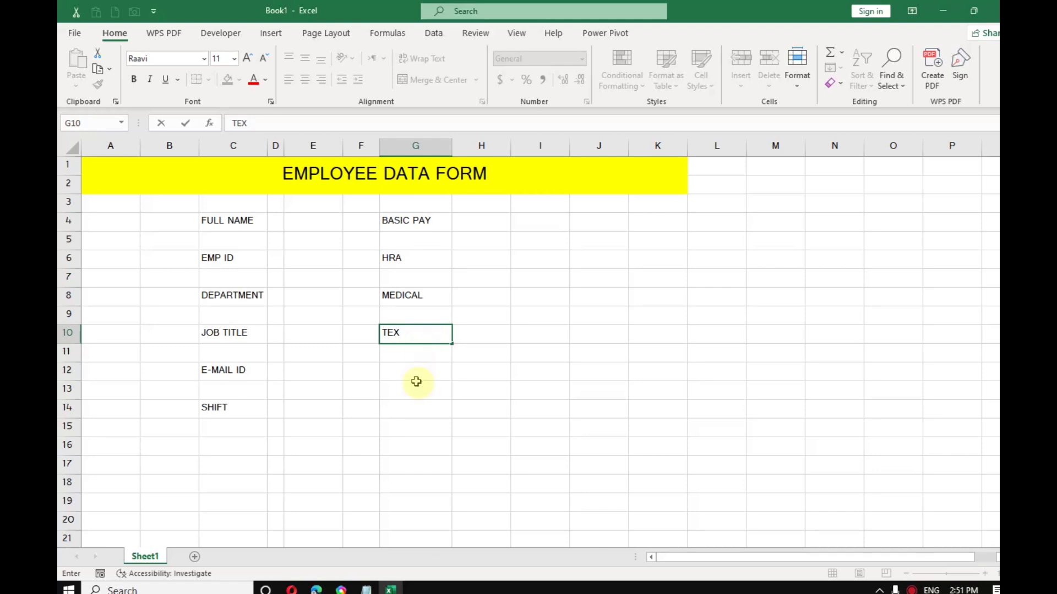
{"action": "left_click", "coordinate": [420, 370]}
{"action": "type", "text": "N"}
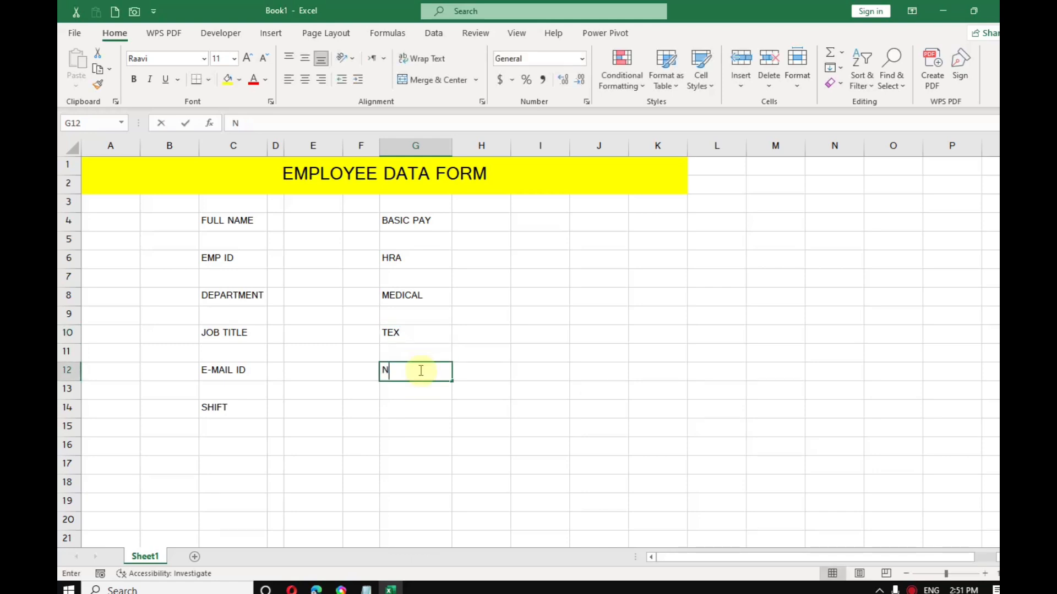
{"action": "type", "text": "ET P"}
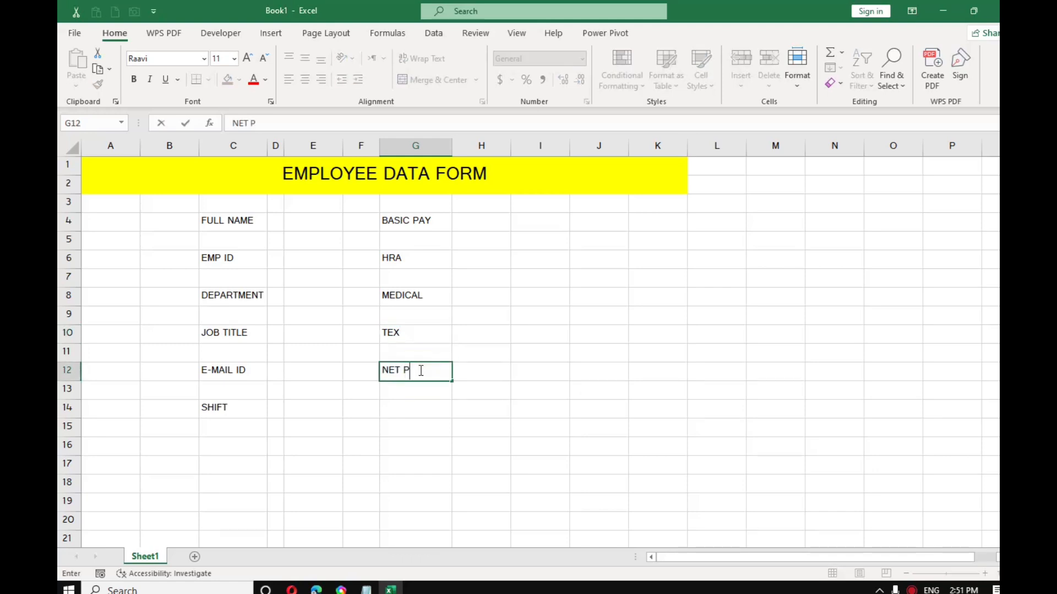
{"action": "type", "text": "AY"}
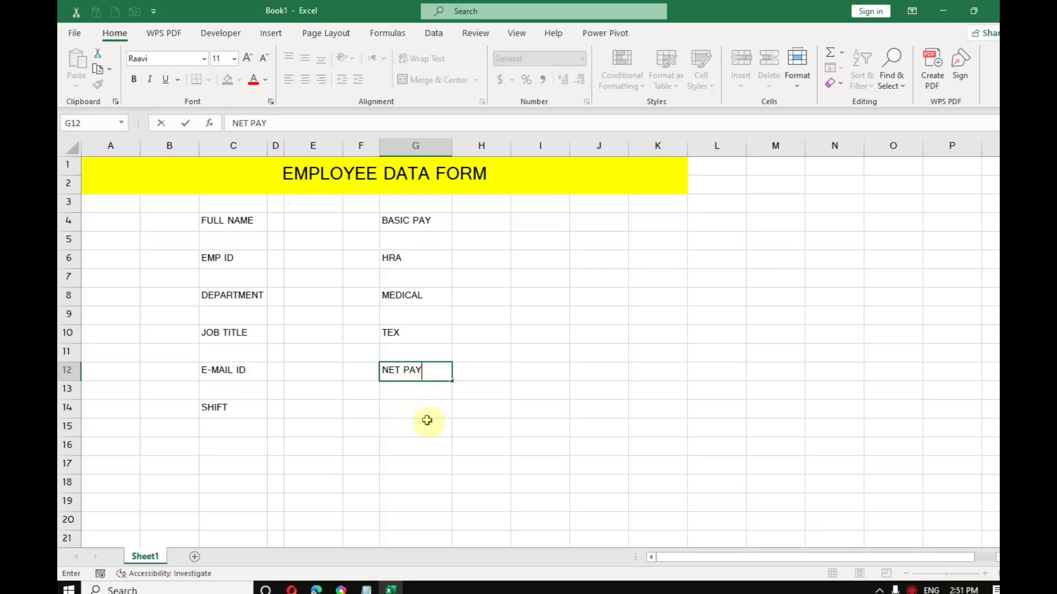
{"action": "left_click", "coordinate": [443, 422]}
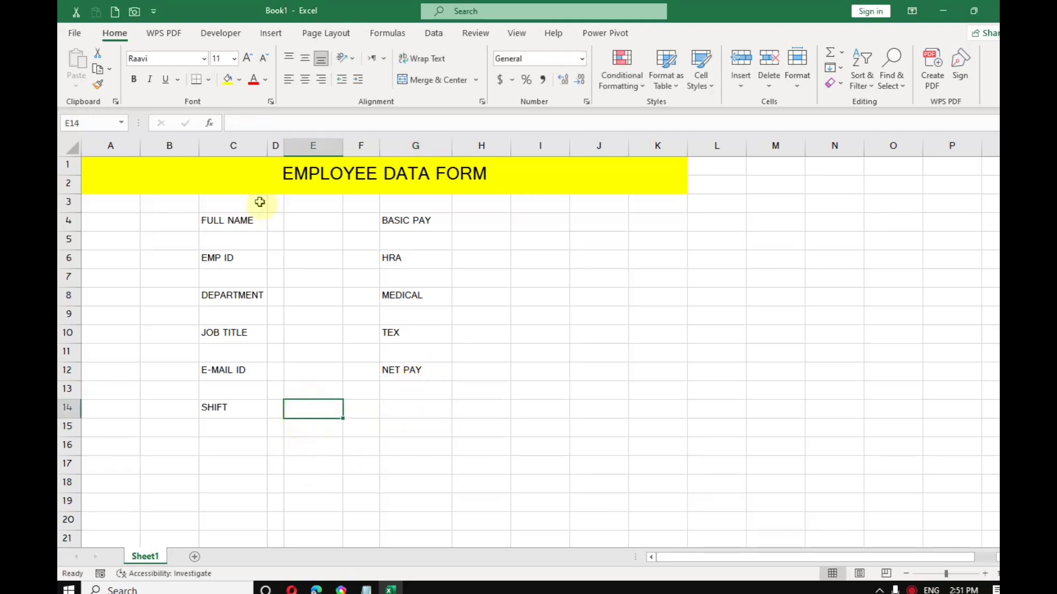
Step: Give the FULL NAME cell a thick outline border, light orange fill and 14-point text
{"action": "left_click", "coordinate": [261, 220]}
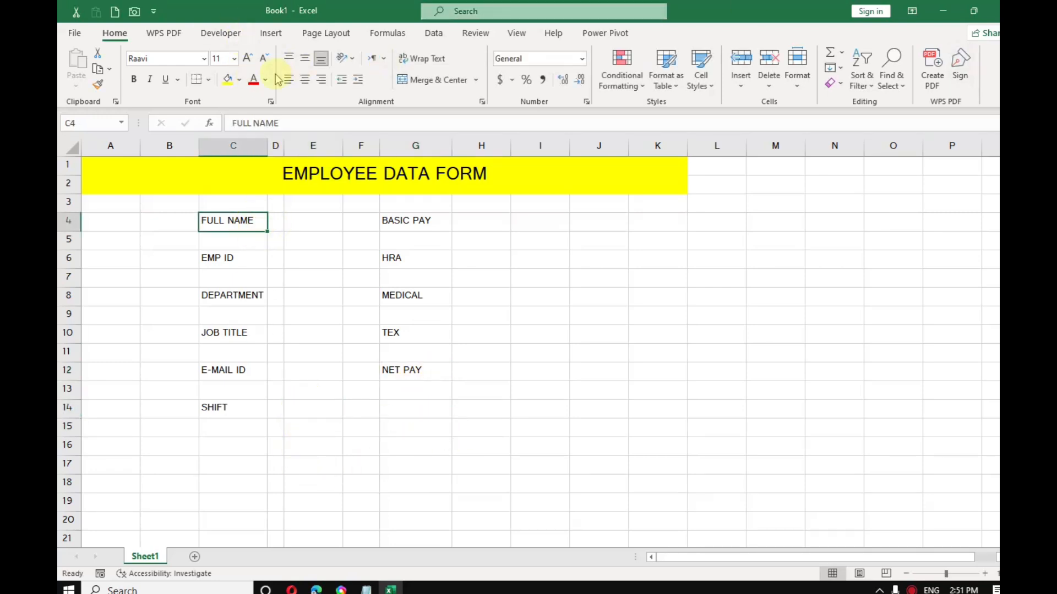
{"action": "left_click", "coordinate": [209, 81]}
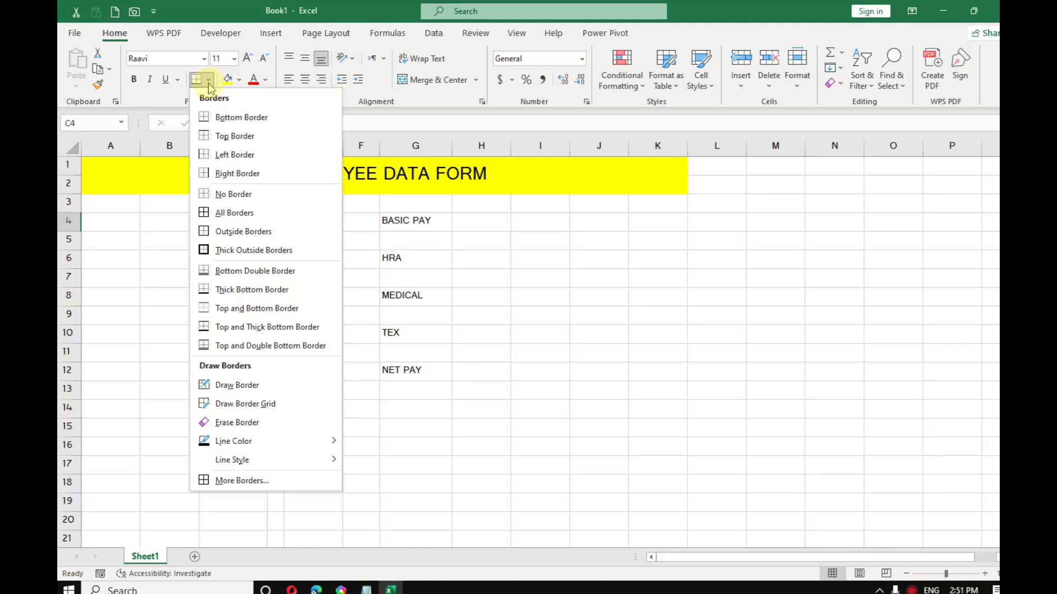
{"action": "left_click", "coordinate": [253, 251]}
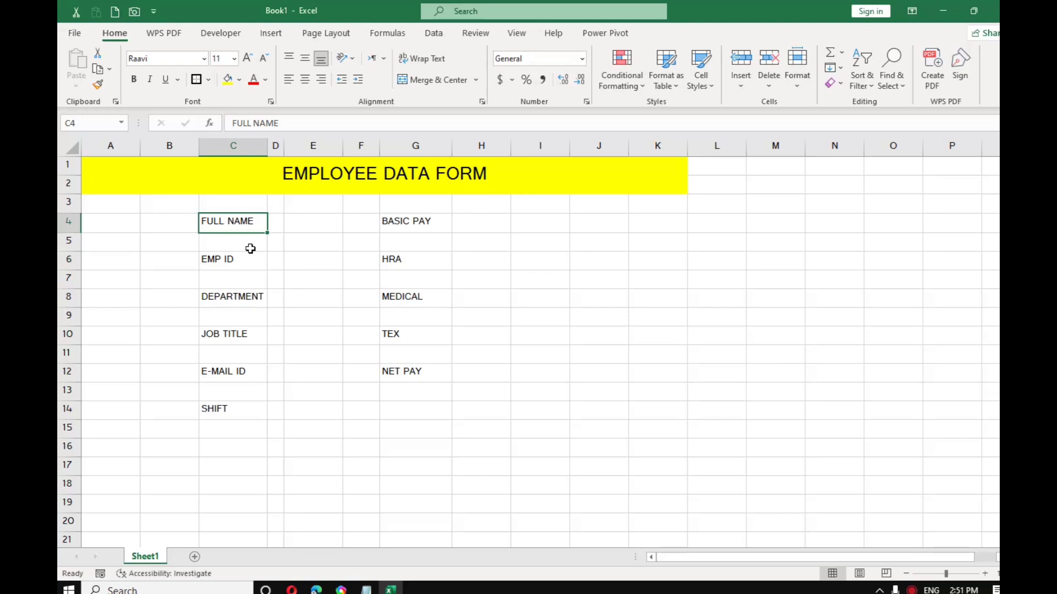
{"action": "left_click", "coordinate": [240, 80]}
{"action": "left_click", "coordinate": [284, 135]}
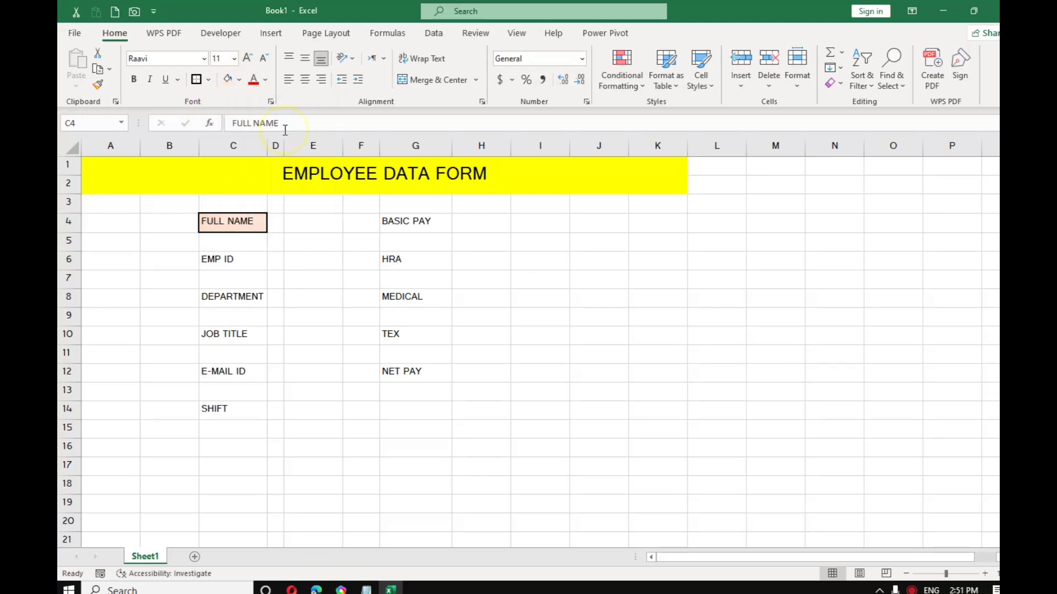
{"action": "left_click", "coordinate": [248, 59]}
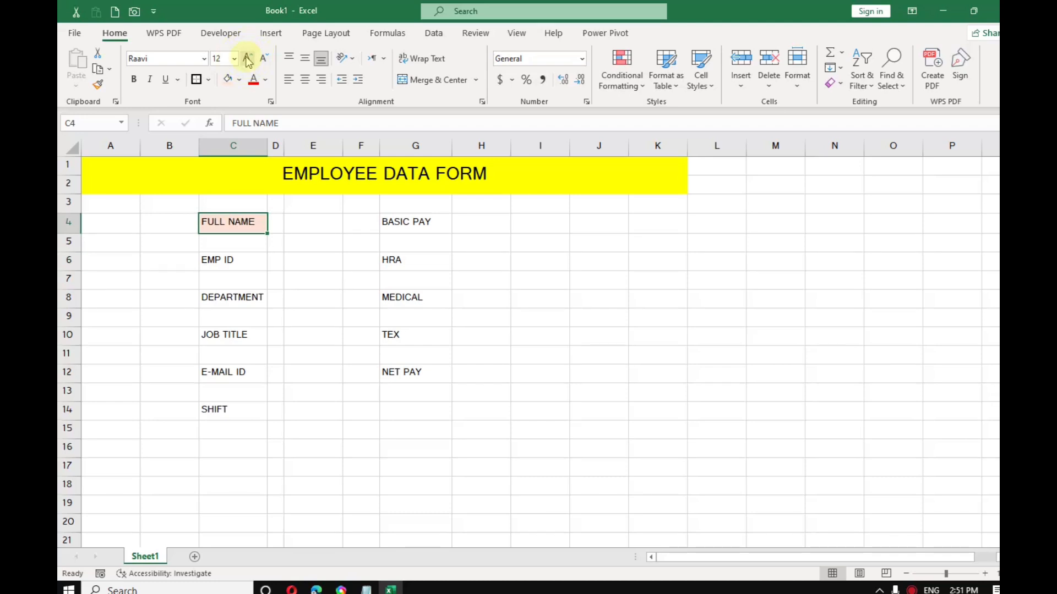
{"action": "left_click", "coordinate": [248, 59]}
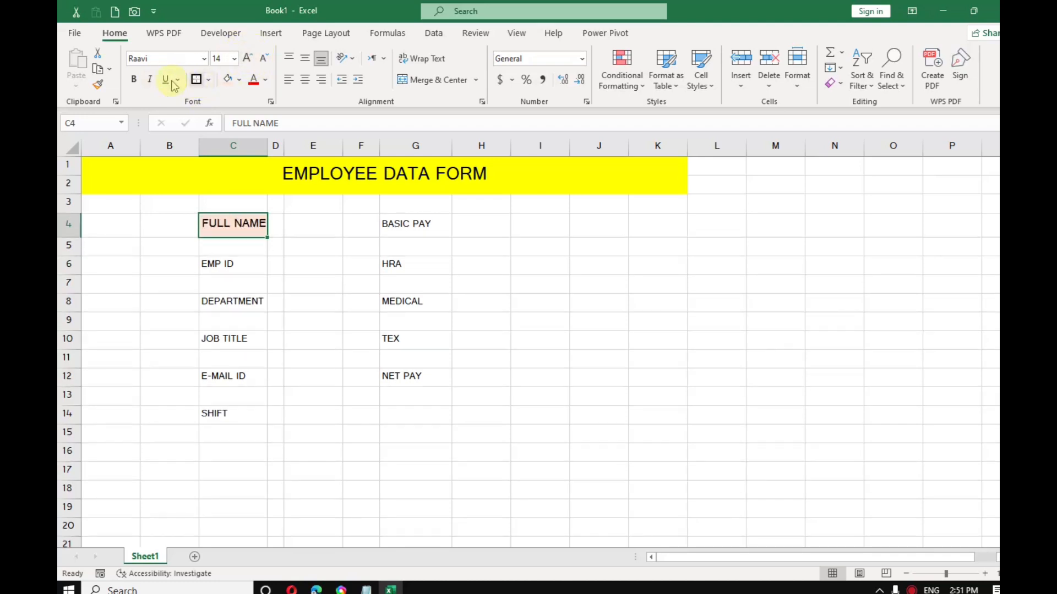
Step: Copy FULL NAME's style with Format Painter onto EMP ID through SHIFT and BASIC PAY through NET PAY
{"action": "double_click", "coordinate": [98, 85]}
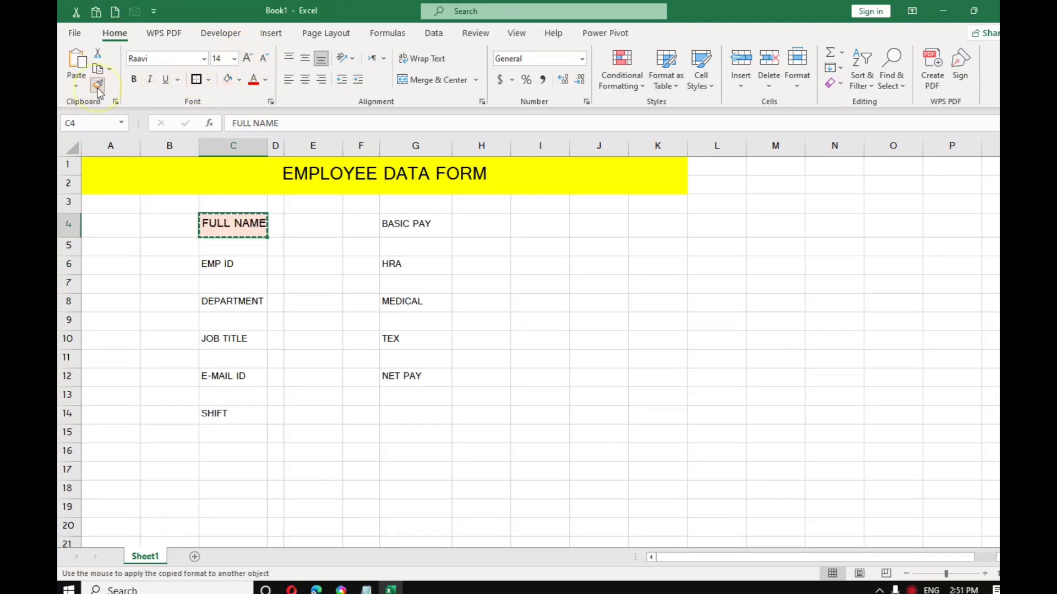
{"action": "left_click", "coordinate": [223, 264]}
{"action": "left_click", "coordinate": [243, 304]}
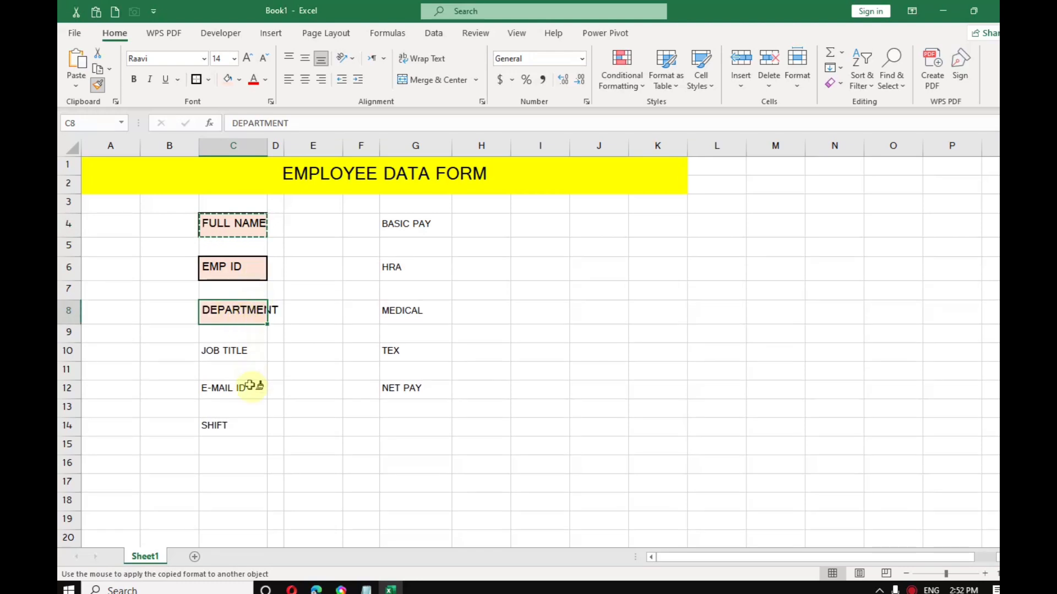
{"action": "left_click", "coordinate": [252, 351]}
{"action": "left_click", "coordinate": [242, 391]}
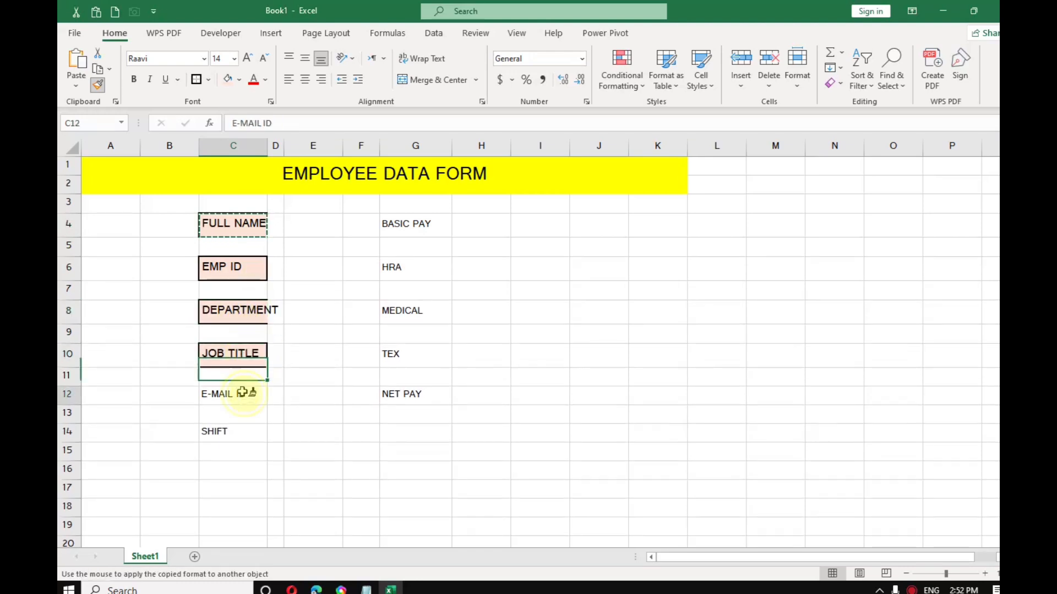
{"action": "left_click", "coordinate": [239, 437]}
{"action": "left_click", "coordinate": [413, 224]}
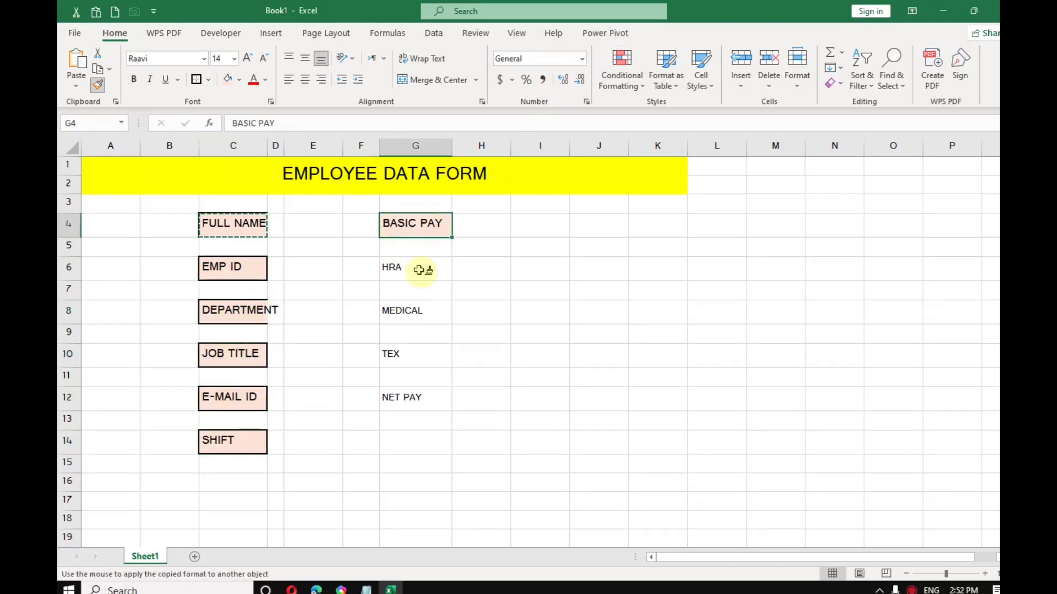
{"action": "left_click", "coordinate": [424, 270]}
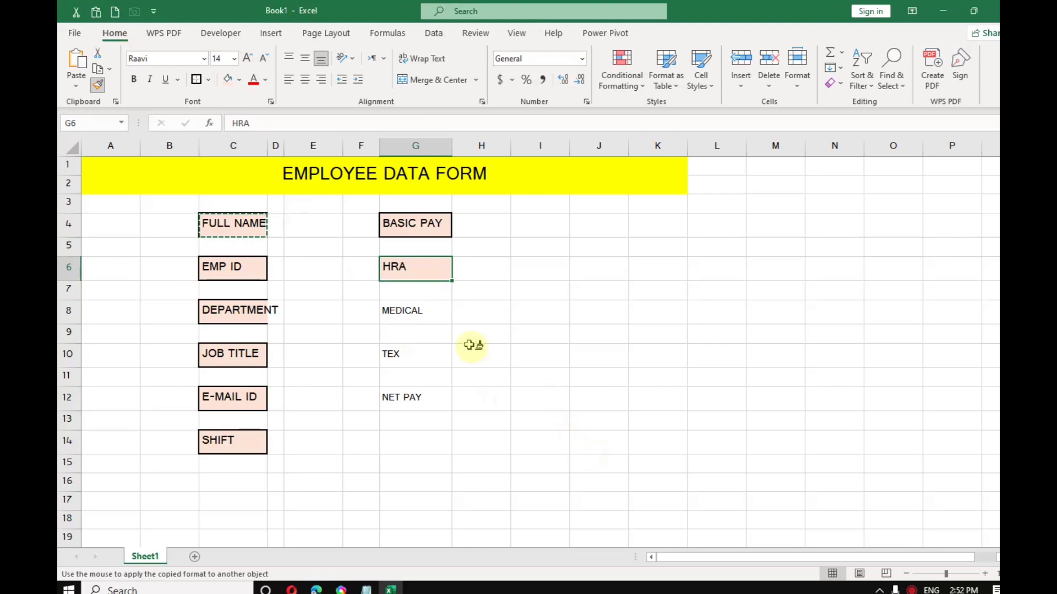
{"action": "left_click", "coordinate": [434, 309]}
{"action": "left_click", "coordinate": [431, 357]}
{"action": "left_click", "coordinate": [431, 398]}
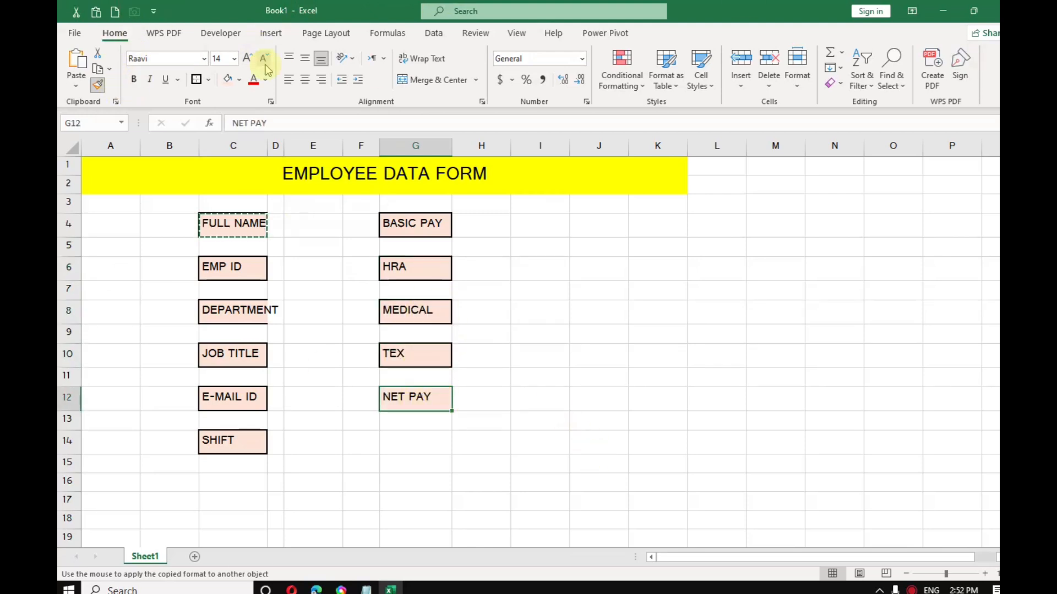
{"action": "left_click", "coordinate": [98, 85]}
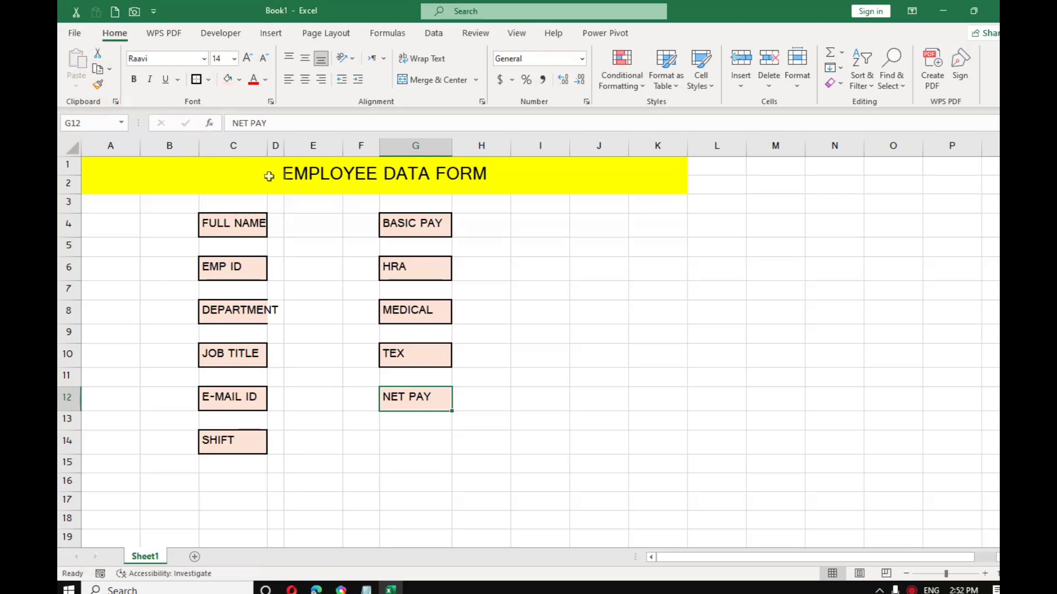
Step: Widen column C to fit DEPARTMENT and narrow spacer columns F and H
{"action": "left_click_drag", "start_coordinate": [264, 146], "coordinate": [285, 145]}
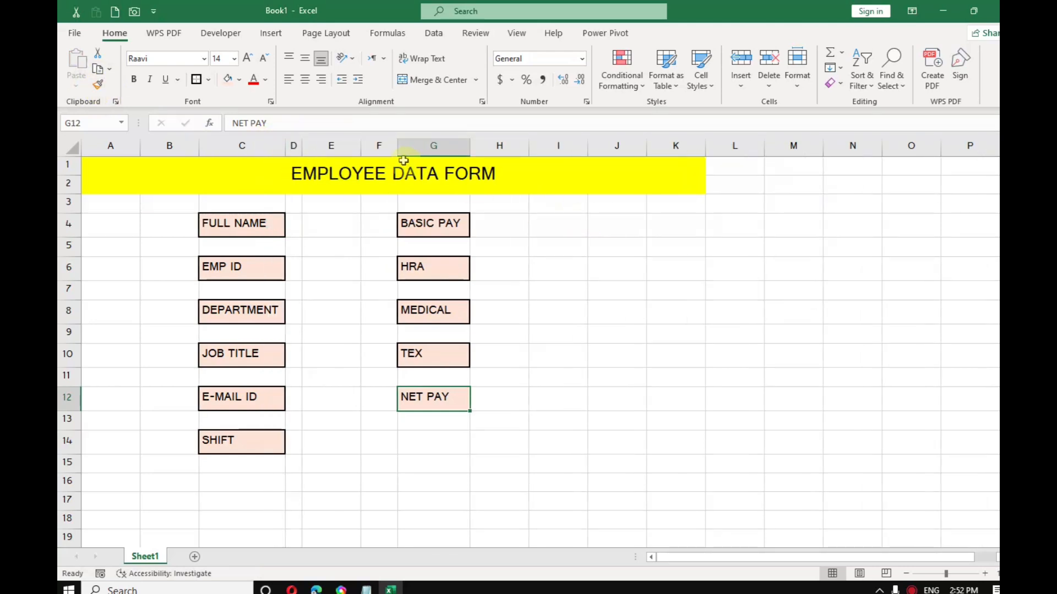
{"action": "left_click_drag", "start_coordinate": [400, 150], "coordinate": [380, 146]}
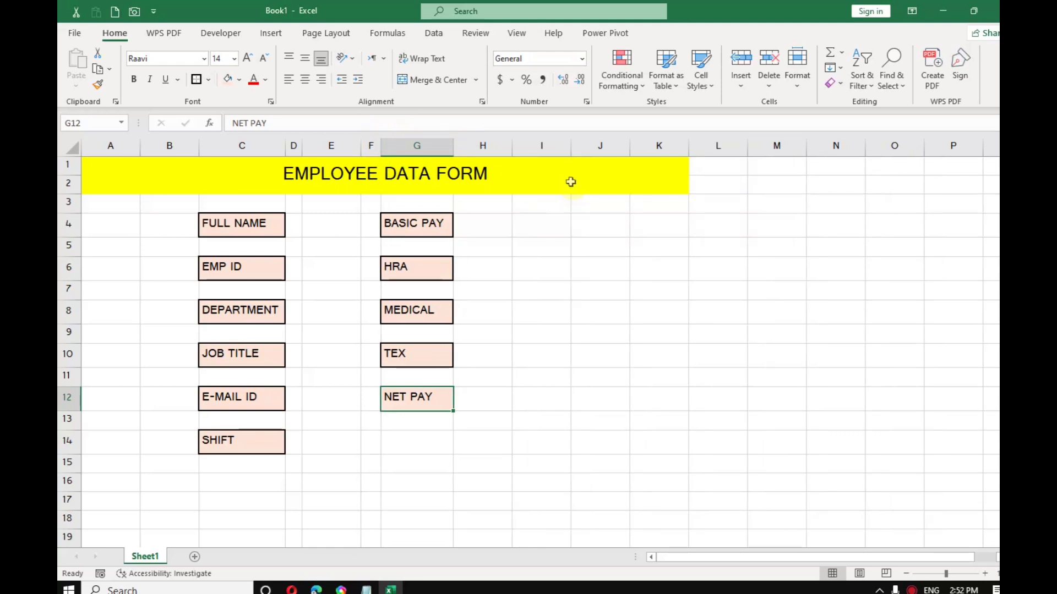
{"action": "left_click_drag", "start_coordinate": [512, 146], "coordinate": [474, 146]}
Step: Turn cell E4 into a light gold entry box with an outline border
{"action": "left_click", "coordinate": [329, 225]}
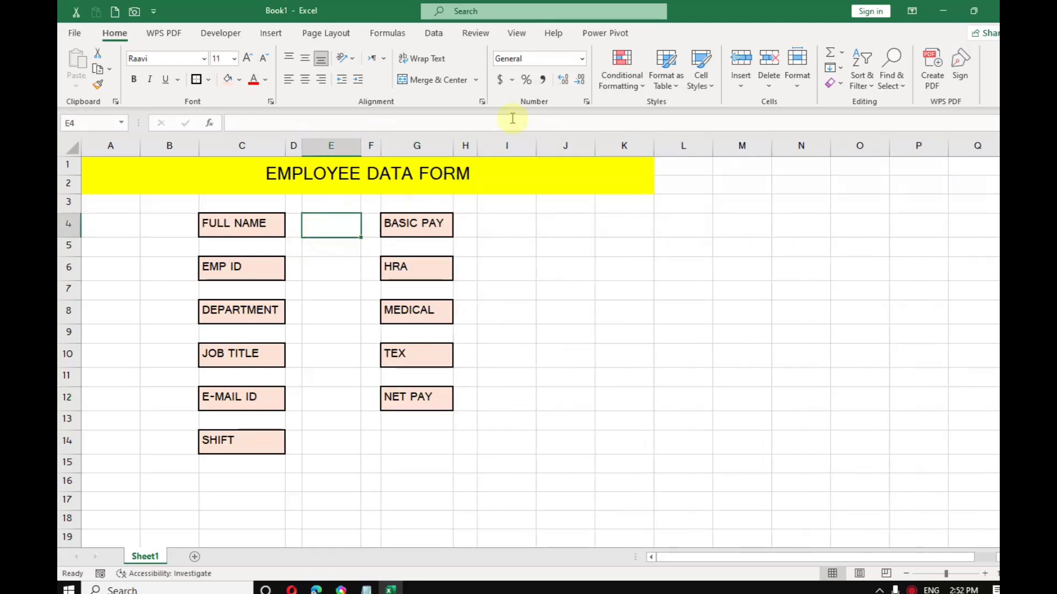
{"action": "left_click", "coordinate": [240, 82]}
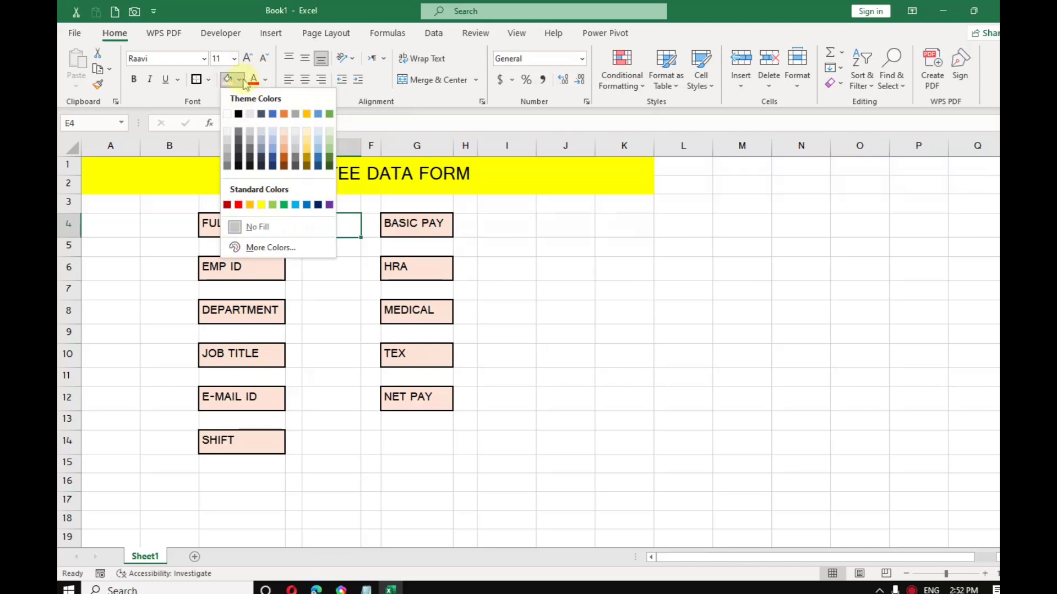
{"action": "left_click", "coordinate": [306, 132]}
{"action": "left_click", "coordinate": [197, 80]}
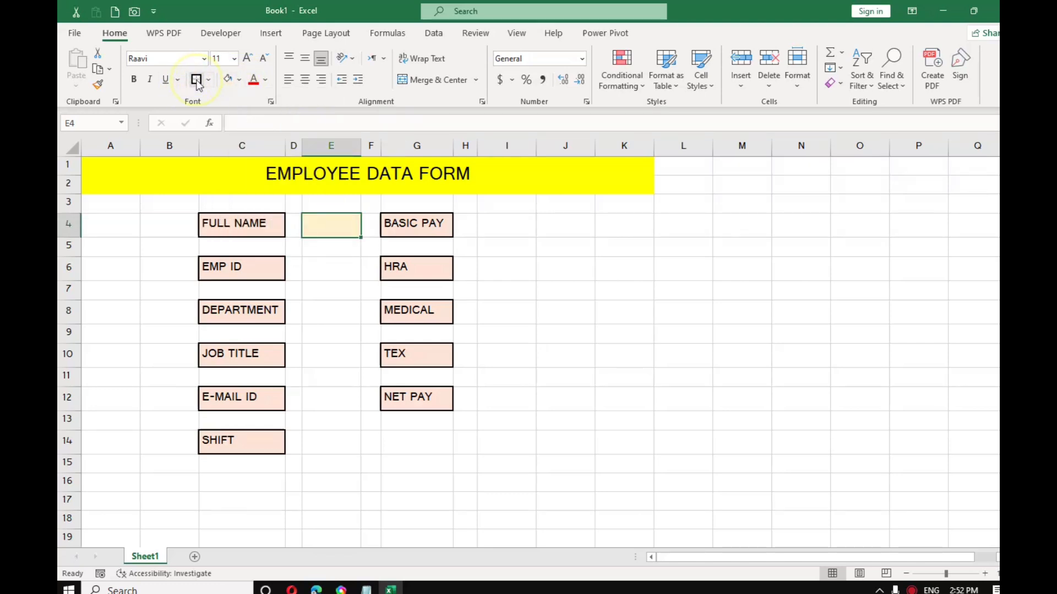
{"action": "left_click", "coordinate": [341, 248]}
{"action": "left_click", "coordinate": [339, 224]}
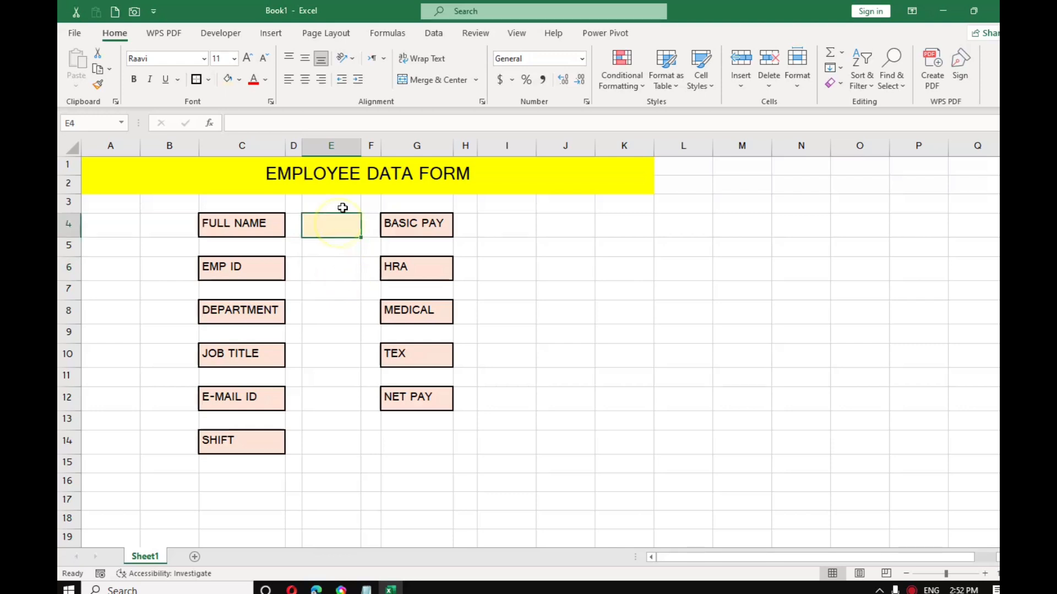
Step: Apply E4's gold box style with Format Painter to E6–E14 and I4–I12
{"action": "left_click", "coordinate": [98, 84]}
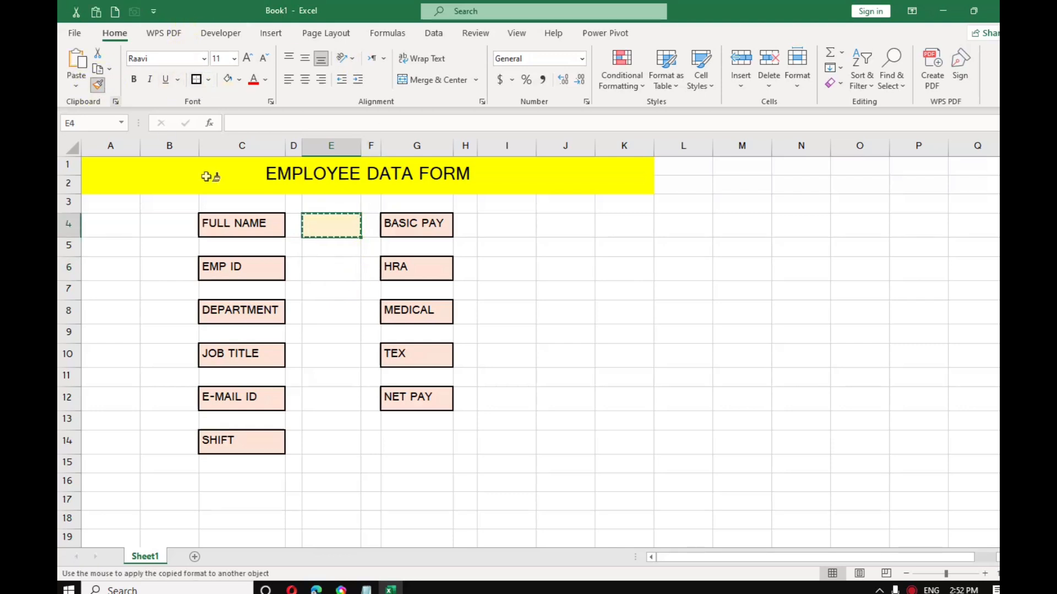
{"action": "left_click", "coordinate": [335, 270]}
{"action": "left_click", "coordinate": [336, 313]}
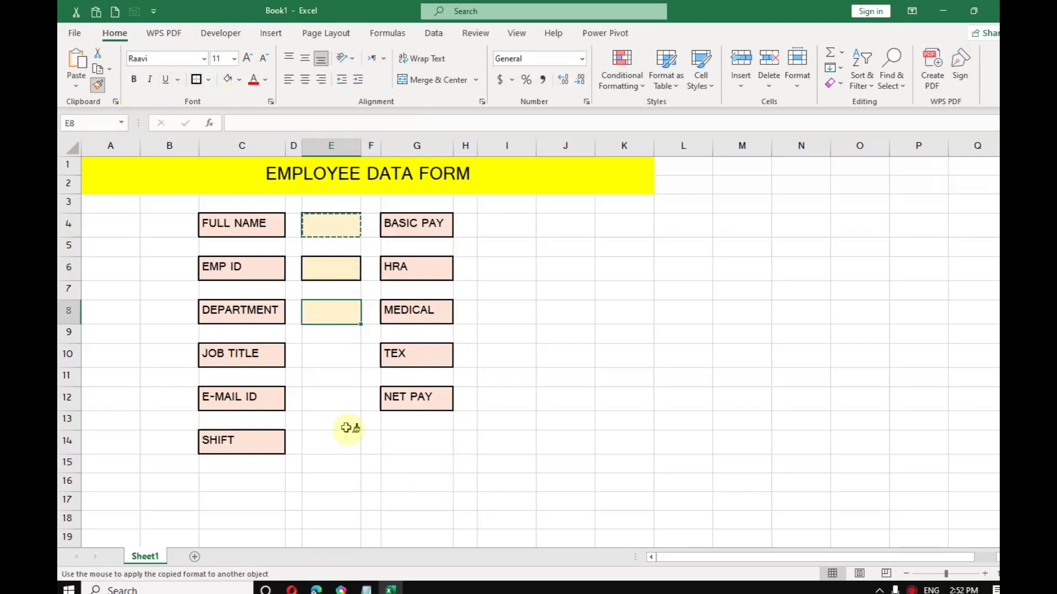
{"action": "left_click", "coordinate": [331, 355]}
{"action": "left_click", "coordinate": [335, 398]}
{"action": "left_click", "coordinate": [338, 439]}
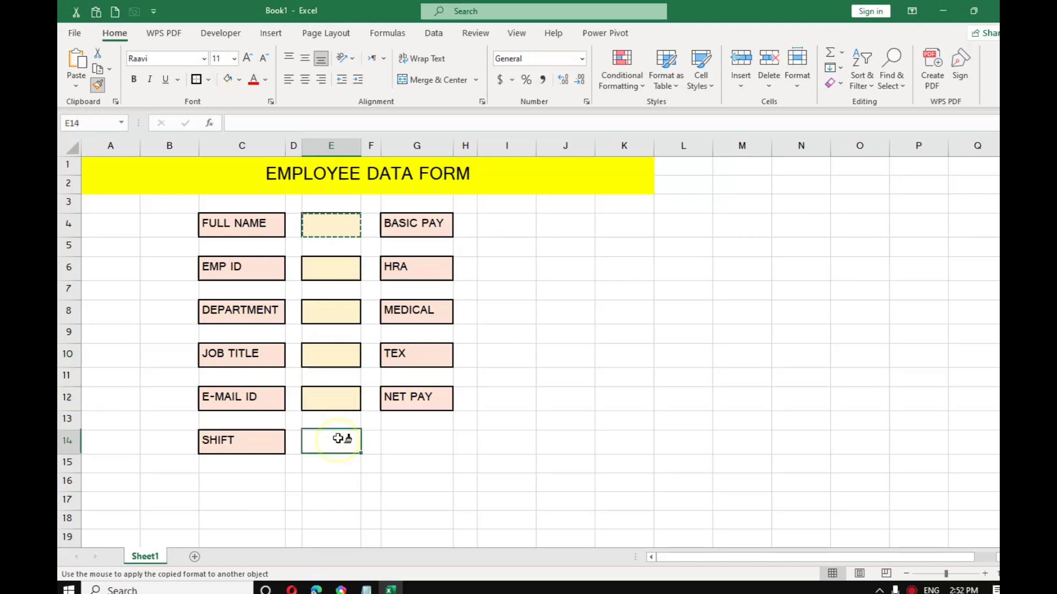
{"action": "left_click", "coordinate": [502, 225]}
{"action": "left_click", "coordinate": [507, 268]}
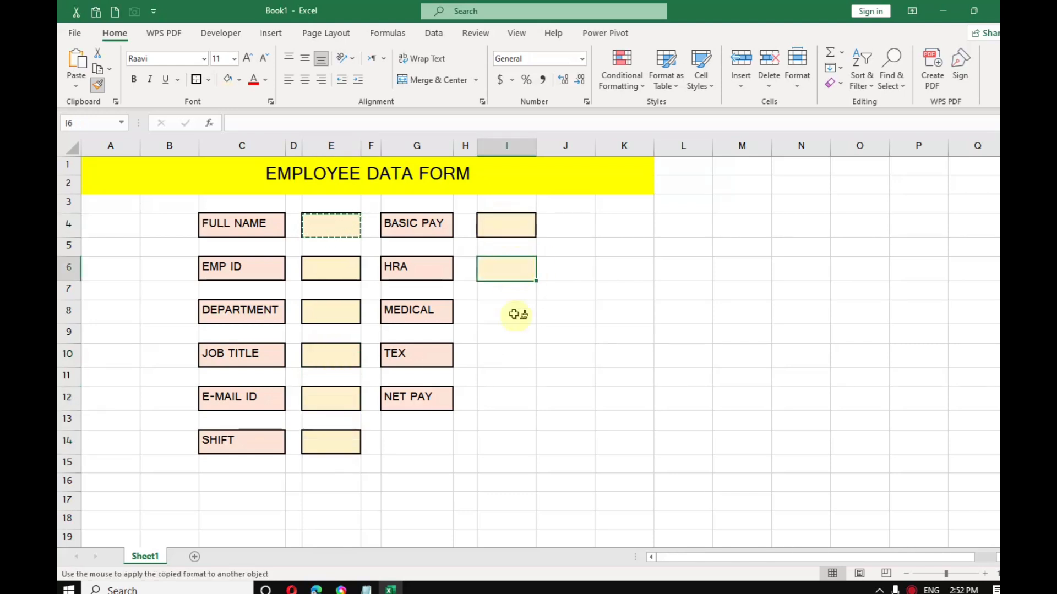
{"action": "left_click", "coordinate": [515, 315]}
{"action": "left_click", "coordinate": [513, 355]}
{"action": "left_click", "coordinate": [515, 401]}
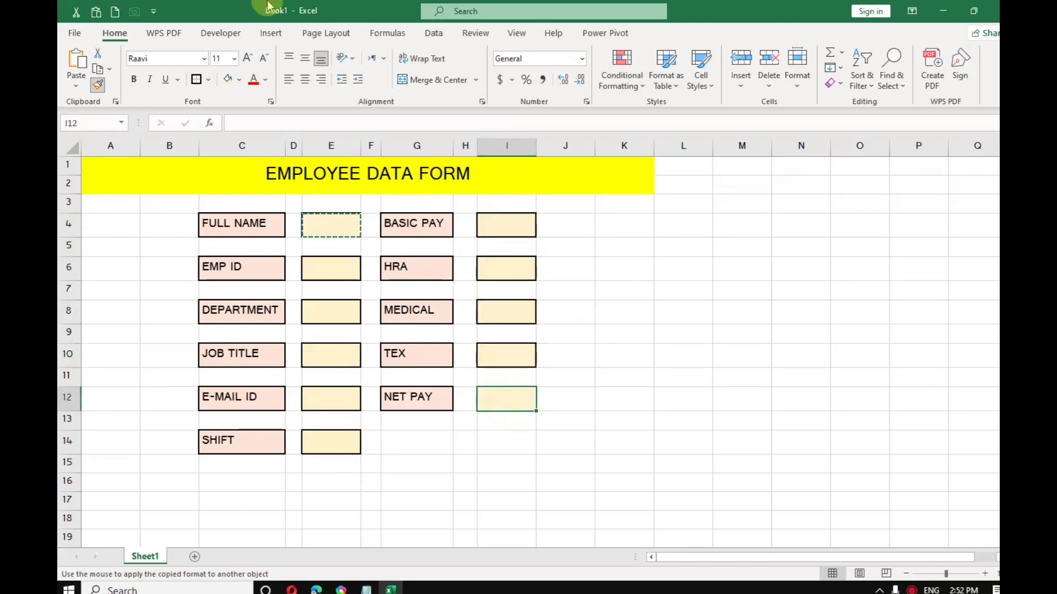
{"action": "left_click", "coordinate": [99, 86]}
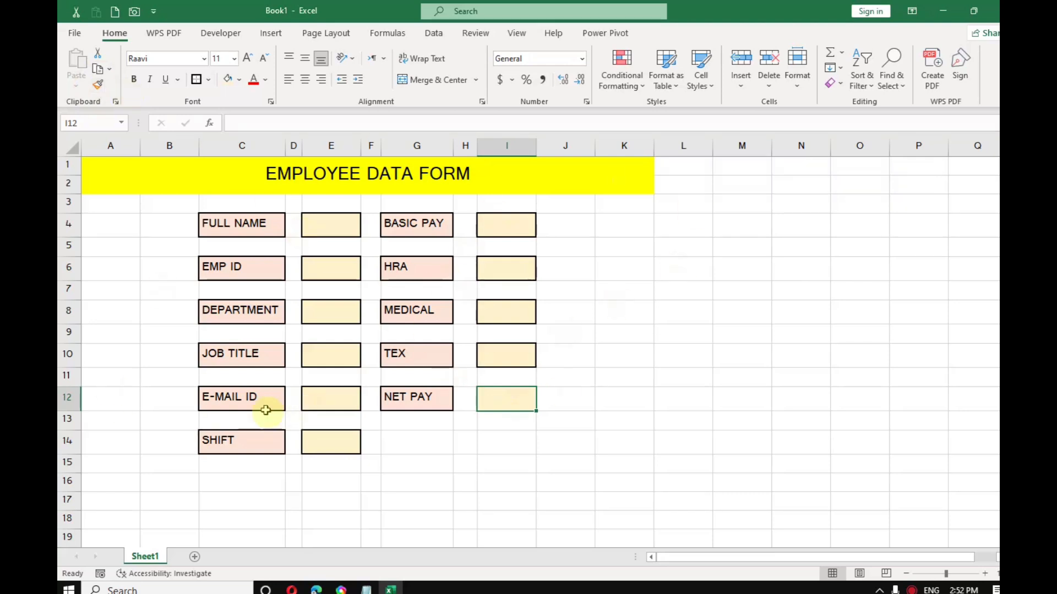
Step: Copy the six column-C labels and paste them as values into C17:C22
{"action": "left_click", "coordinate": [258, 226]}
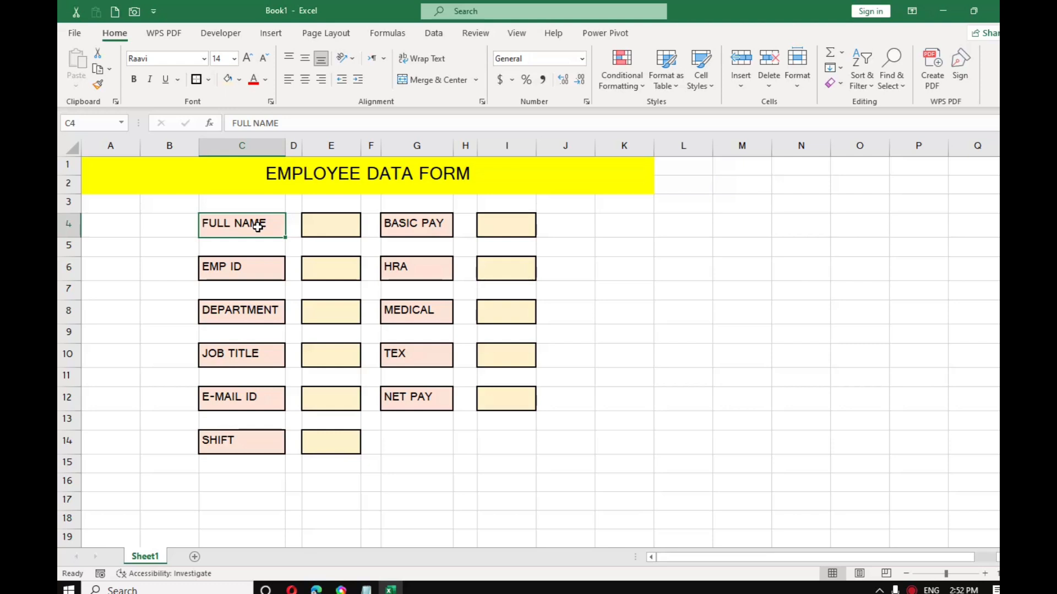
{"action": "left_click", "coordinate": [266, 277], "text": "ctrl"}
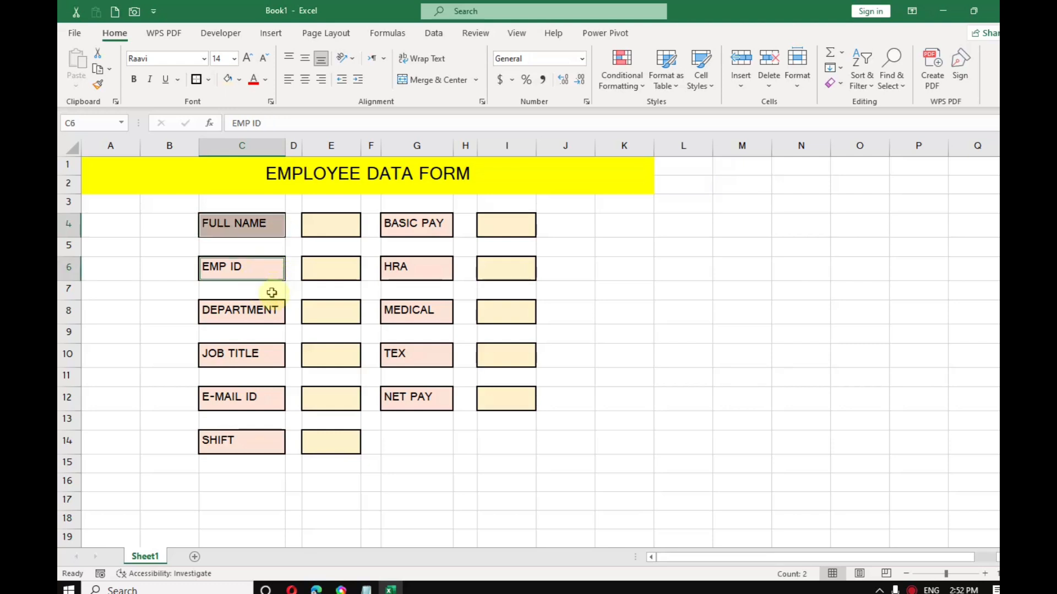
{"action": "left_click", "coordinate": [268, 315], "text": "ctrl"}
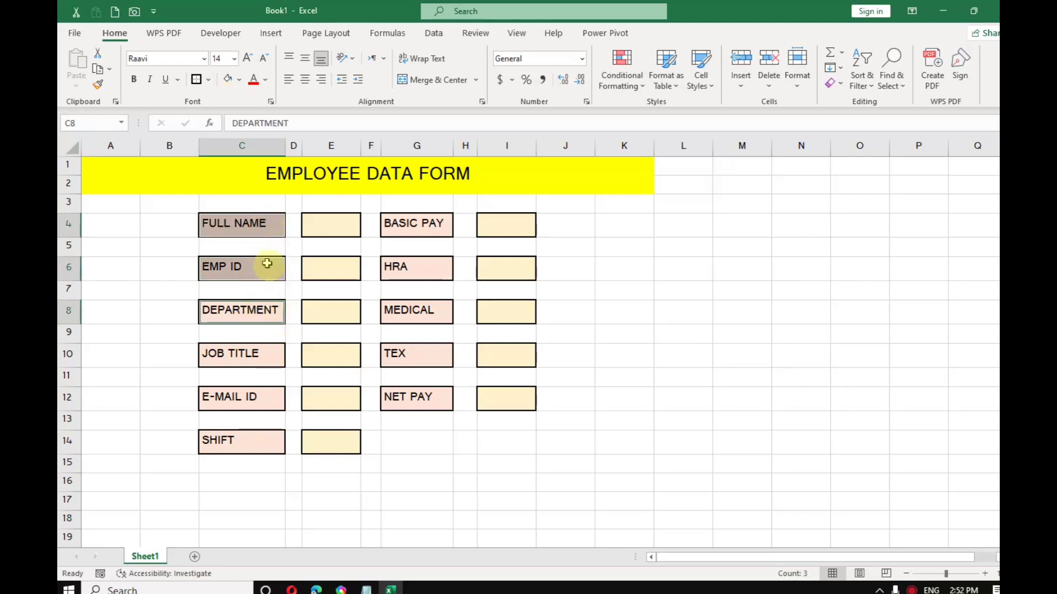
{"action": "left_click", "coordinate": [259, 358], "text": "ctrl"}
{"action": "left_click", "coordinate": [254, 394], "text": "ctrl"}
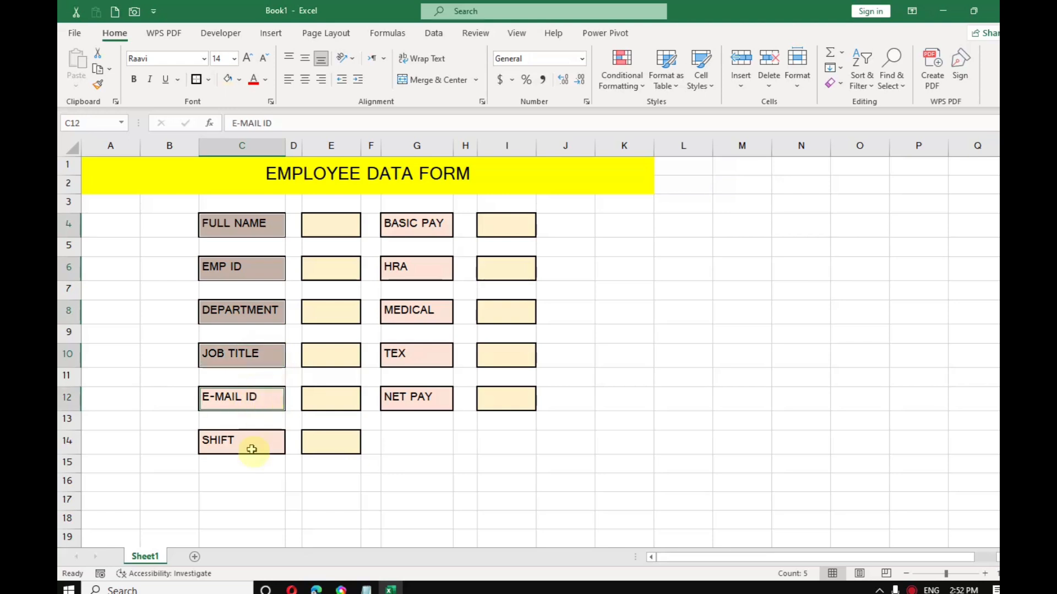
{"action": "left_click", "coordinate": [251, 447], "text": "ctrl"}
{"action": "key", "text": "ctrl+c"}
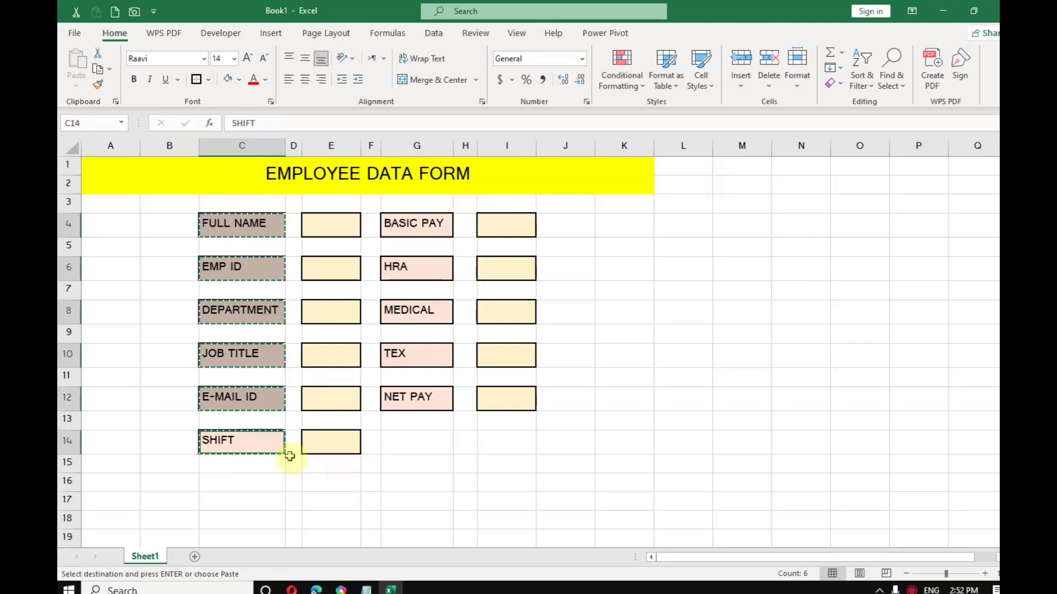
{"action": "scroll", "coordinate": [285, 447], "scroll_direction": "down", "scroll_amount": 1}
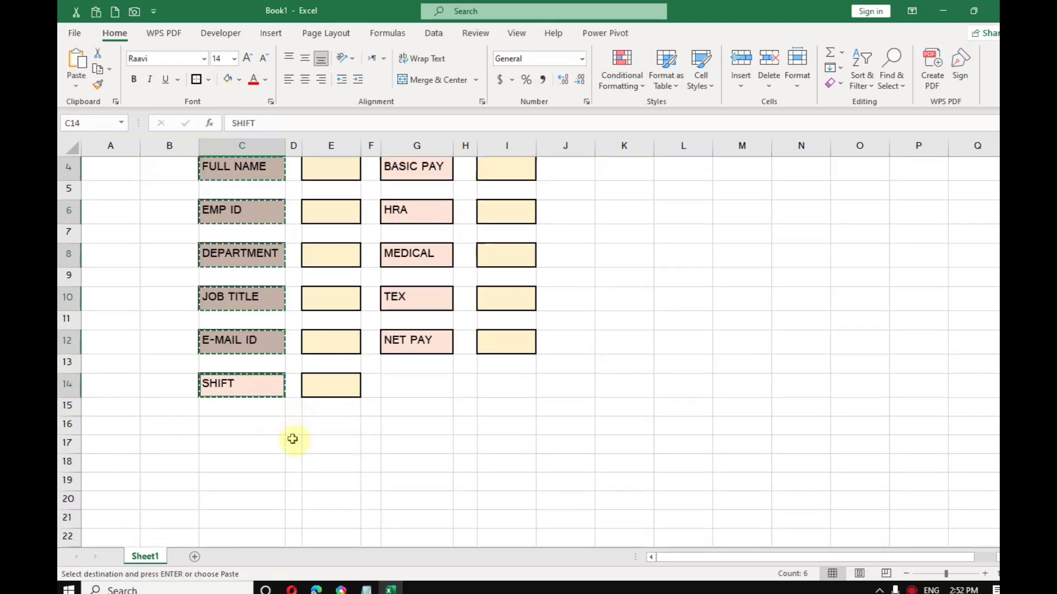
{"action": "left_click", "coordinate": [241, 446]}
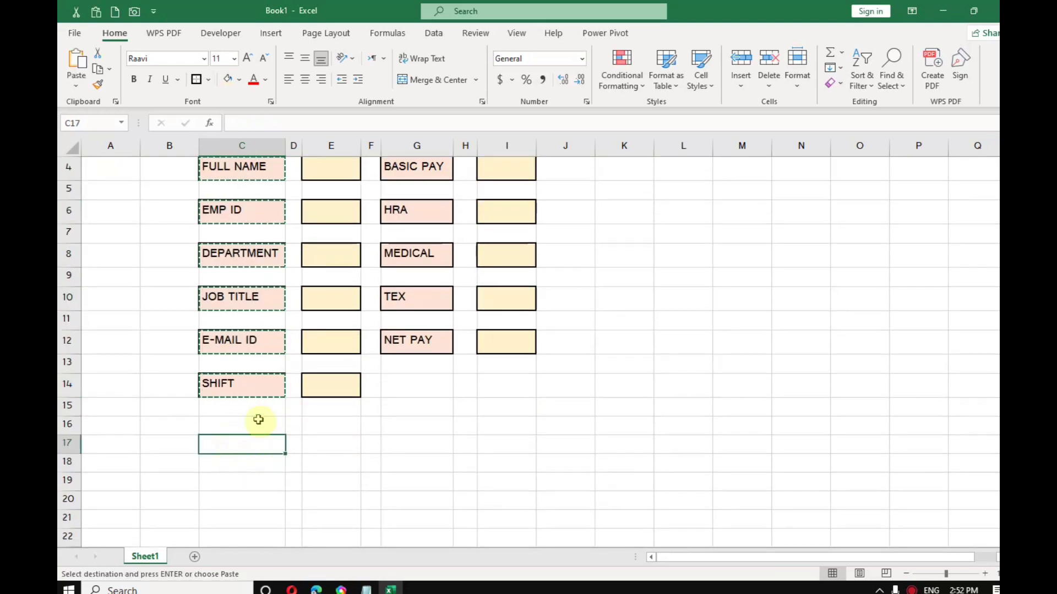
{"action": "left_click", "coordinate": [76, 87]}
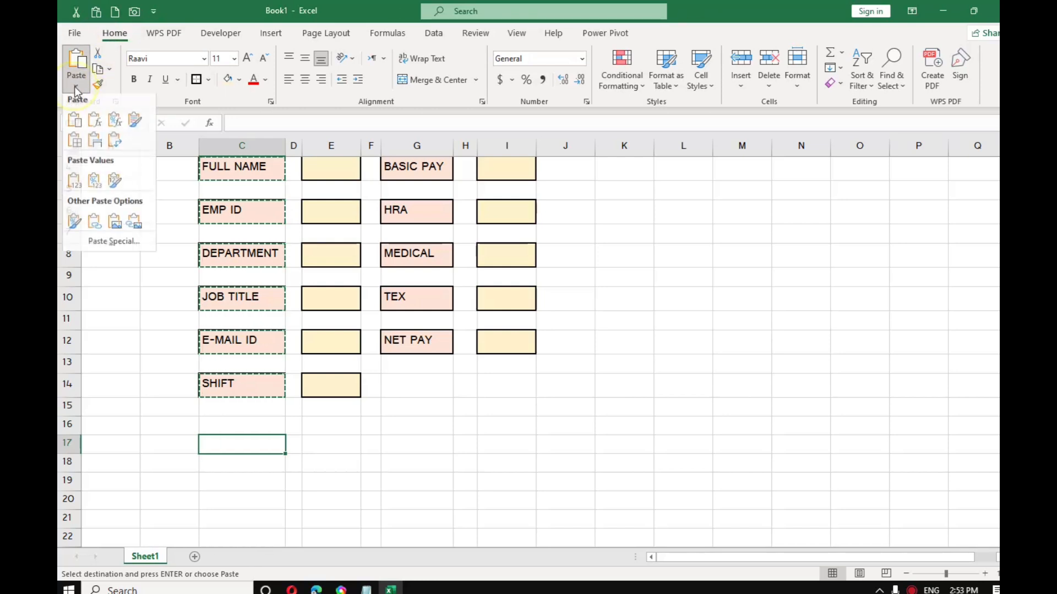
{"action": "left_click", "coordinate": [75, 185]}
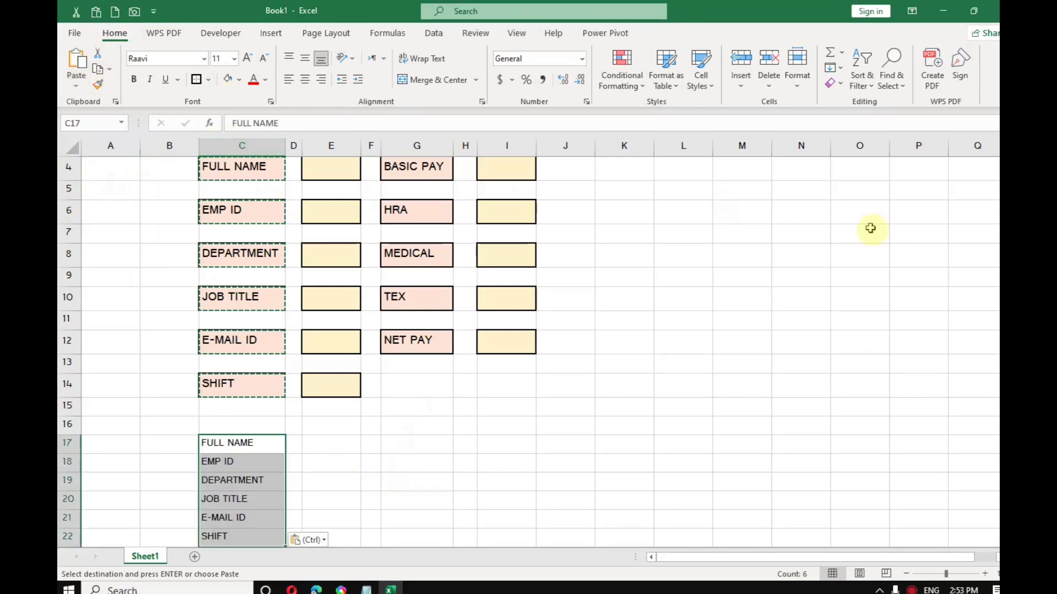
{"action": "scroll", "coordinate": [804, 320], "scroll_direction": "up", "scroll_amount": 1}
Step: Copy the five pay labels from column G and paste them as values into C23:C27
{"action": "left_click", "coordinate": [427, 224]}
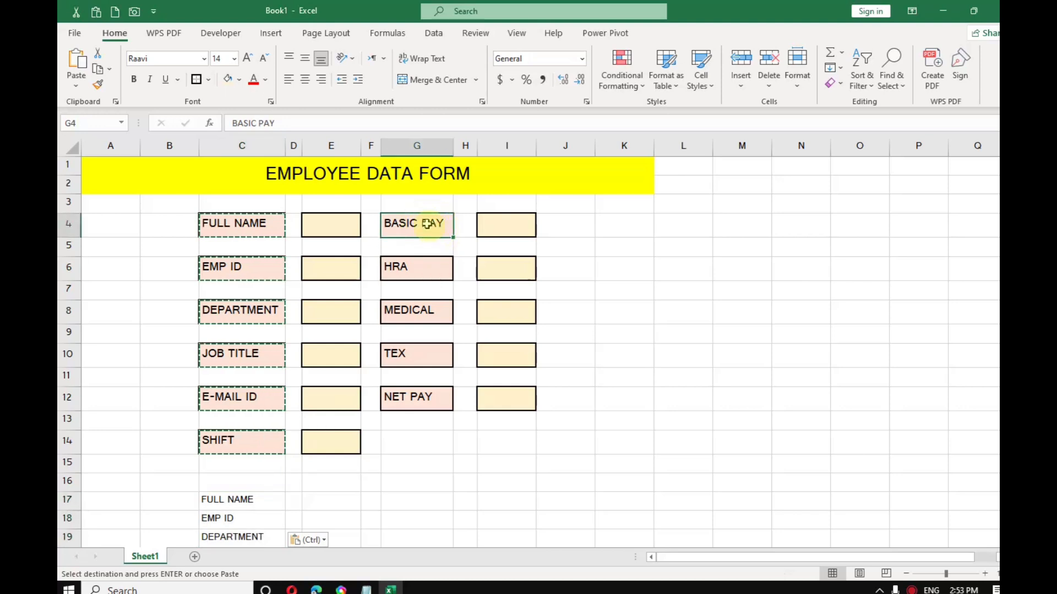
{"action": "left_click", "coordinate": [427, 226]}
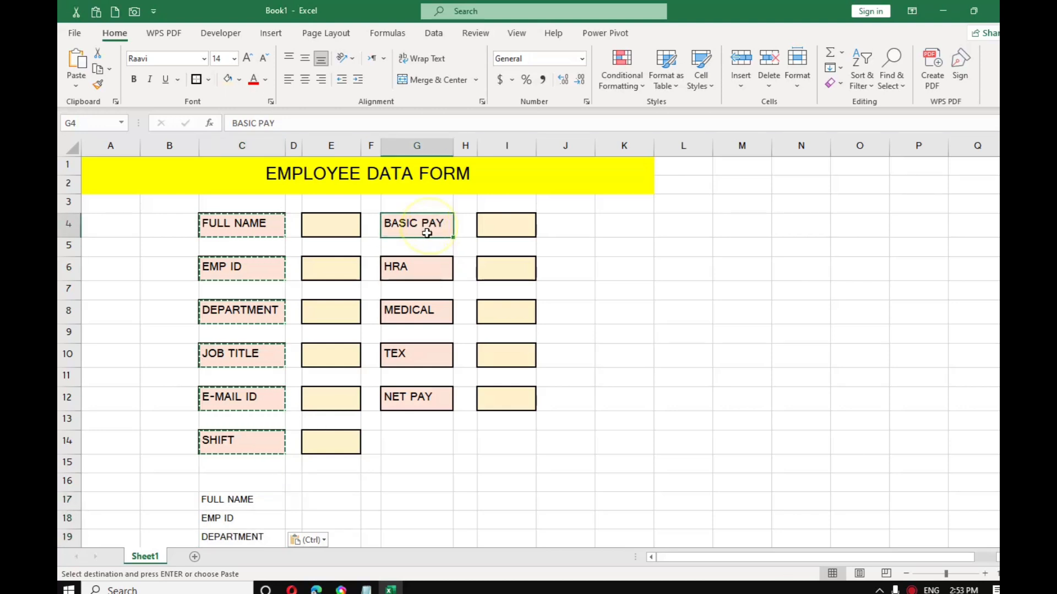
{"action": "left_click", "coordinate": [432, 273], "text": "ctrl"}
{"action": "left_click", "coordinate": [432, 313], "text": "ctrl"}
{"action": "left_click", "coordinate": [431, 357], "text": "ctrl"}
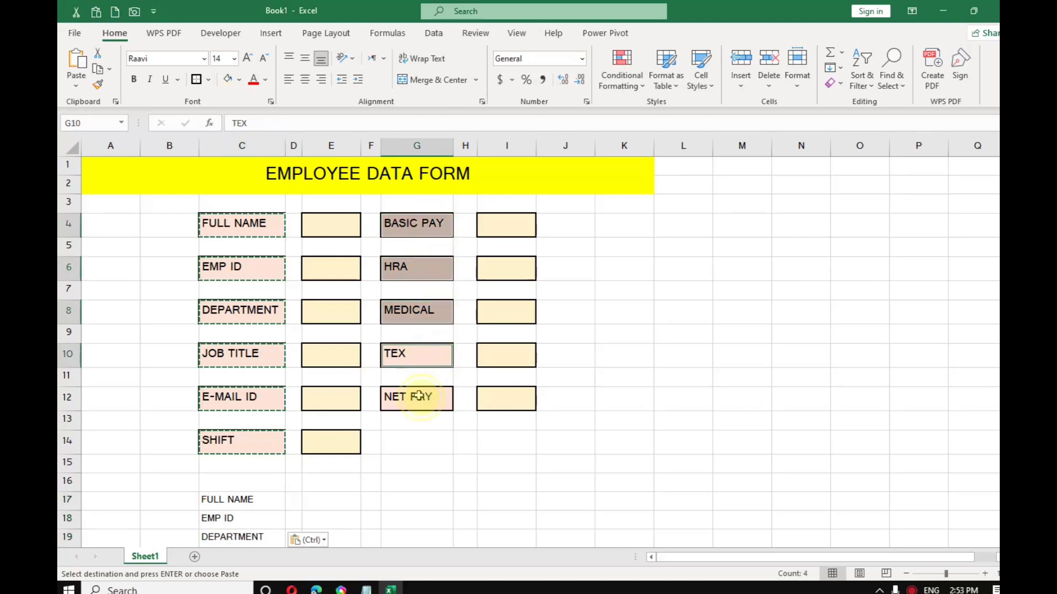
{"action": "left_click", "coordinate": [419, 396], "text": "ctrl"}
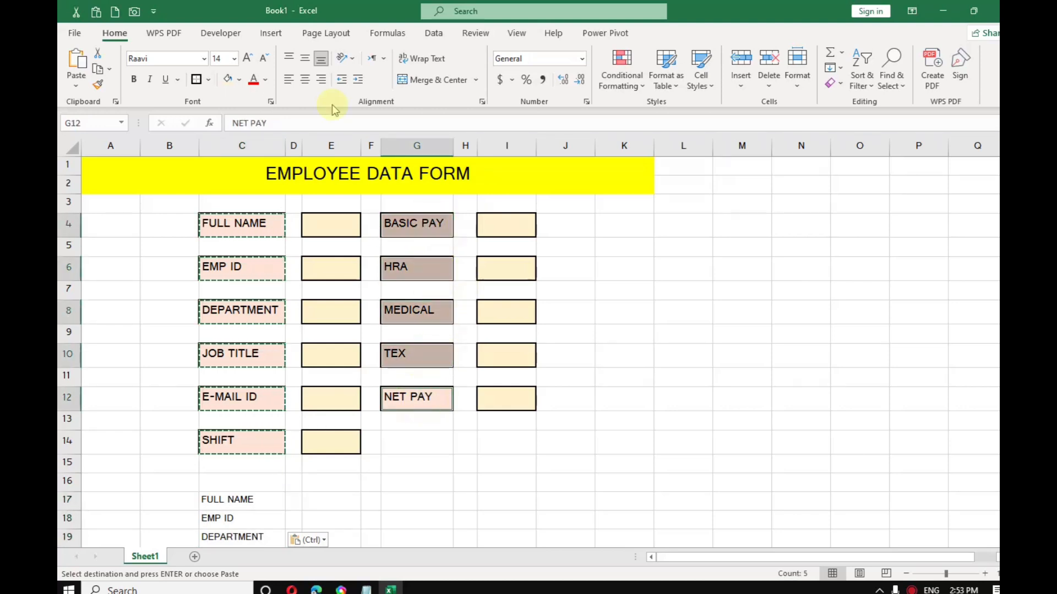
{"action": "left_click", "coordinate": [97, 70]}
{"action": "scroll", "coordinate": [228, 451], "scroll_direction": "down", "scroll_amount": 3}
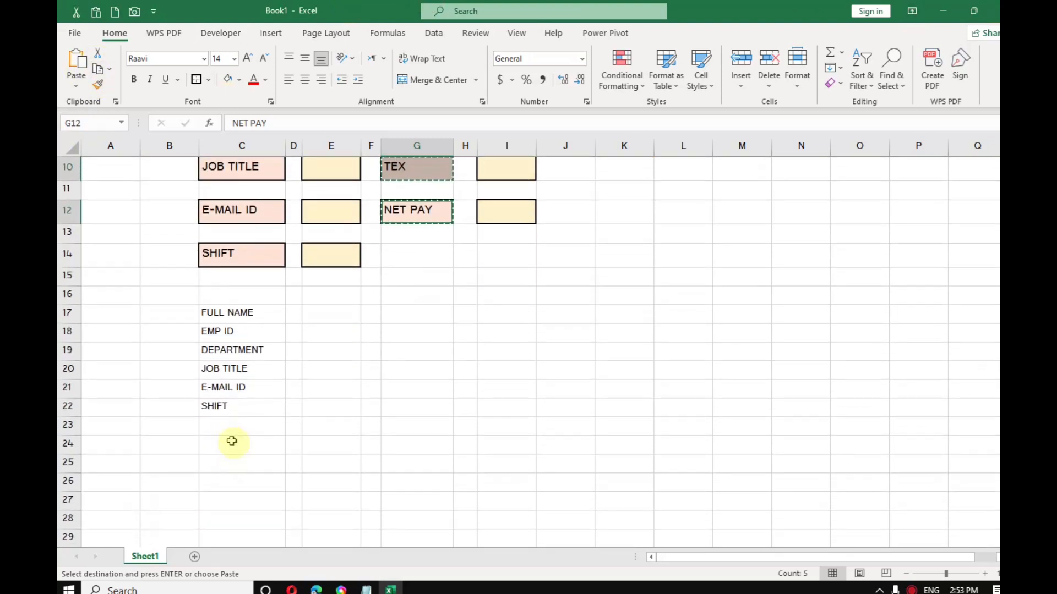
{"action": "left_click", "coordinate": [234, 425]}
{"action": "left_click", "coordinate": [76, 86]}
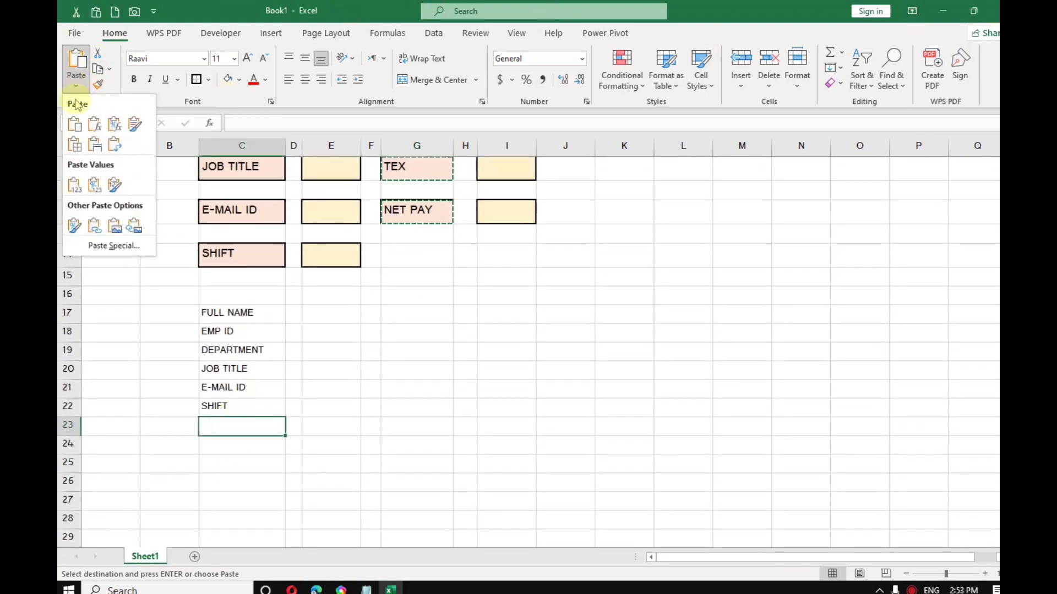
{"action": "left_click", "coordinate": [73, 186]}
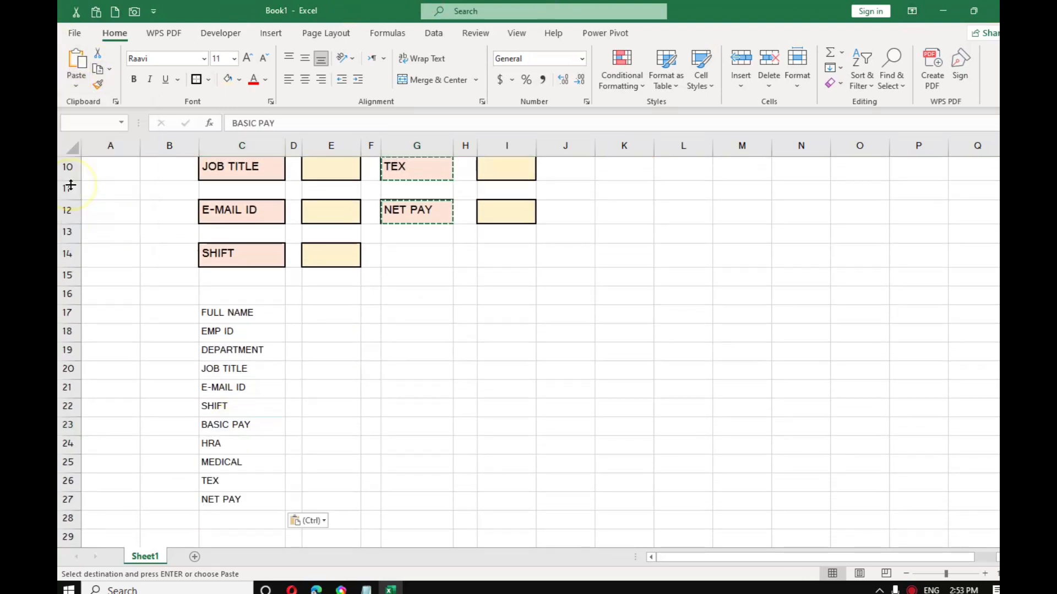
Step: Deselect the pasted labels and return to the SHIFT entry cell E14
{"action": "left_click", "coordinate": [404, 387]}
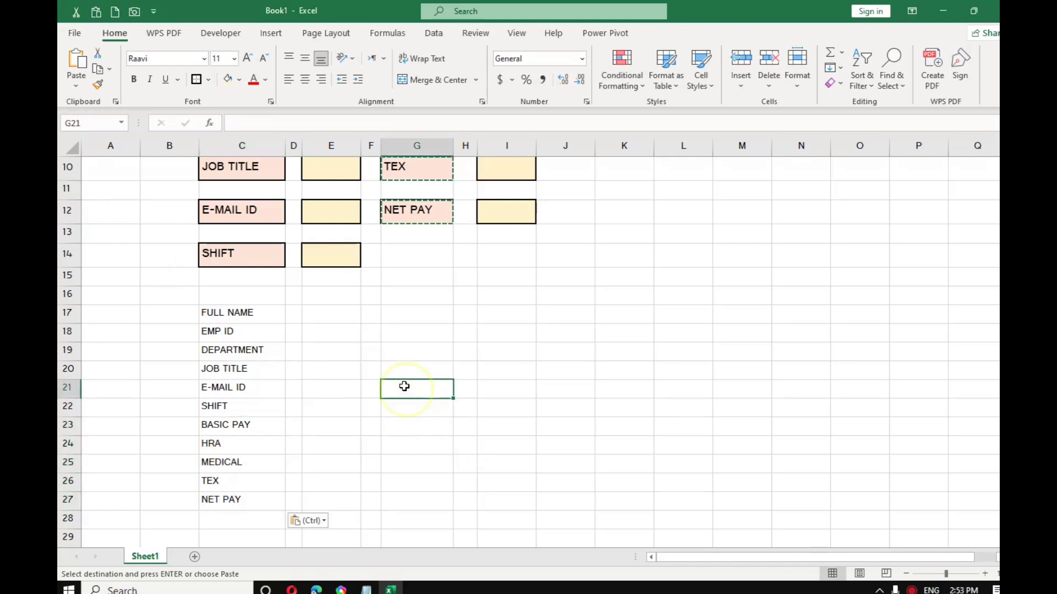
{"action": "left_click", "coordinate": [226, 313]}
{"action": "left_click", "coordinate": [368, 314]}
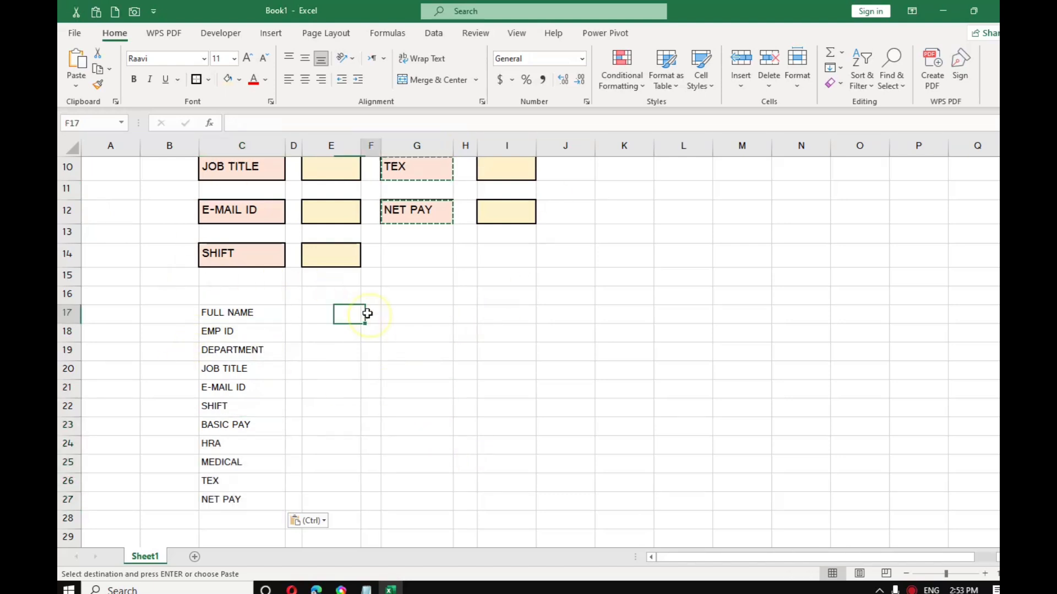
{"action": "scroll", "coordinate": [415, 311], "scroll_direction": "up", "scroll_amount": 1}
{"action": "left_click", "coordinate": [323, 316]}
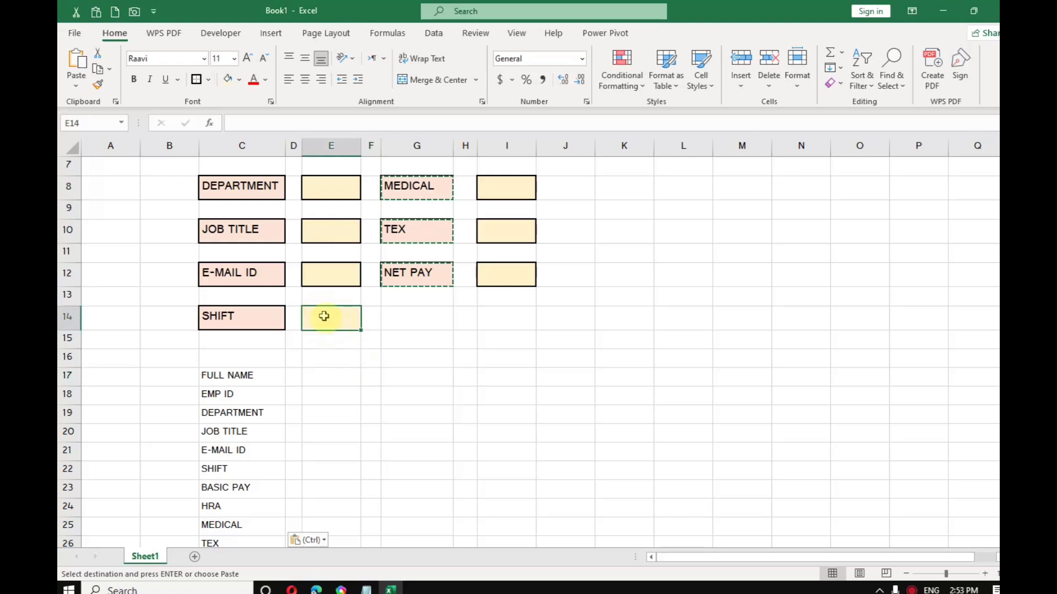
Step: Restrict the SHIFT cell E14 to a DAY,NIGHT validation list
{"action": "left_click", "coordinate": [434, 35]}
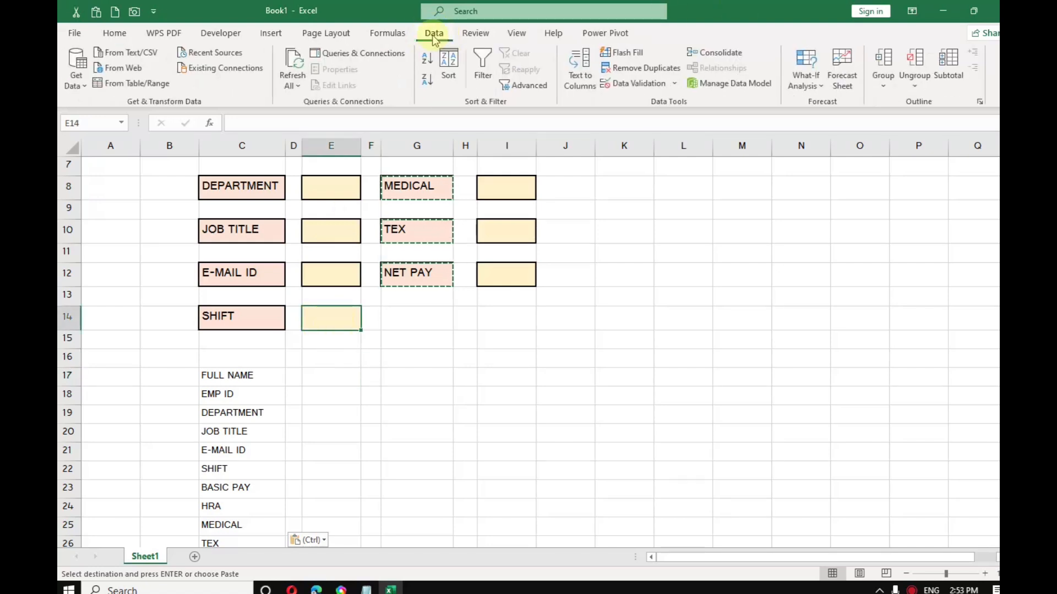
{"action": "left_click", "coordinate": [674, 84]}
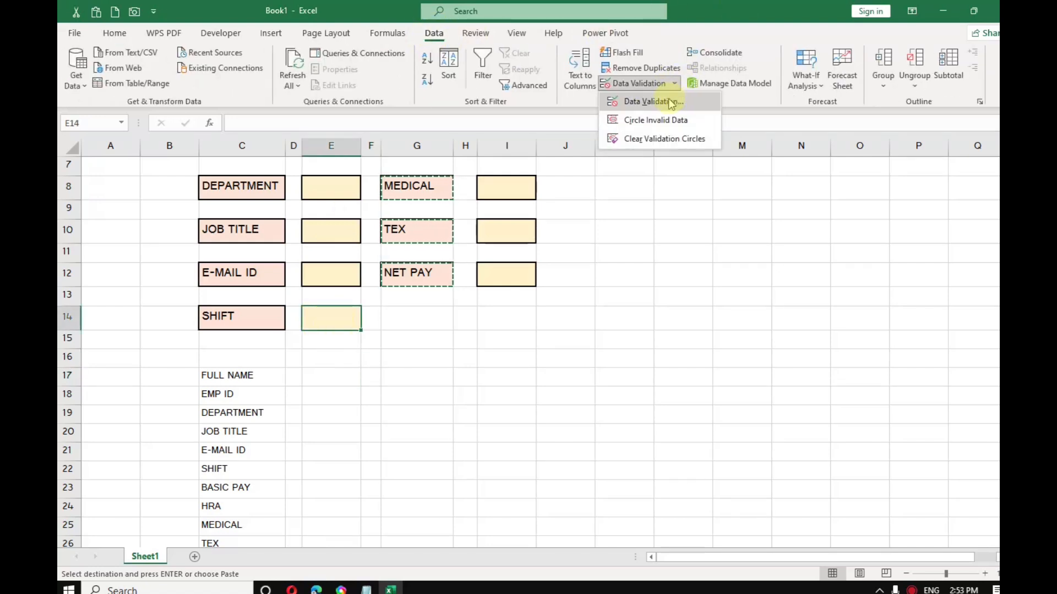
{"action": "left_click", "coordinate": [668, 105]}
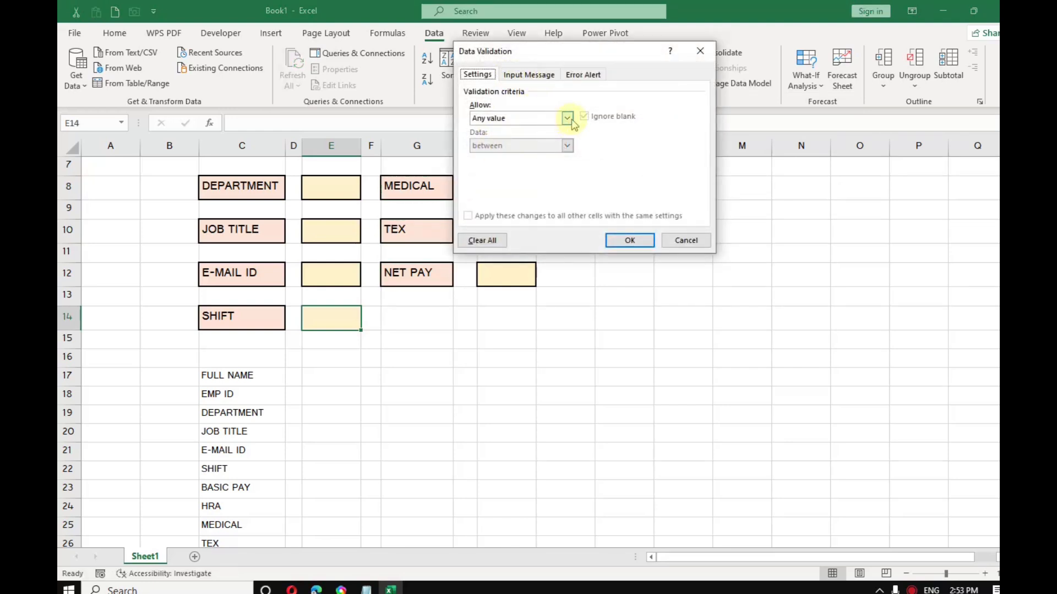
{"action": "left_click", "coordinate": [568, 117]}
{"action": "left_click", "coordinate": [495, 153]}
{"action": "left_click", "coordinate": [496, 174]}
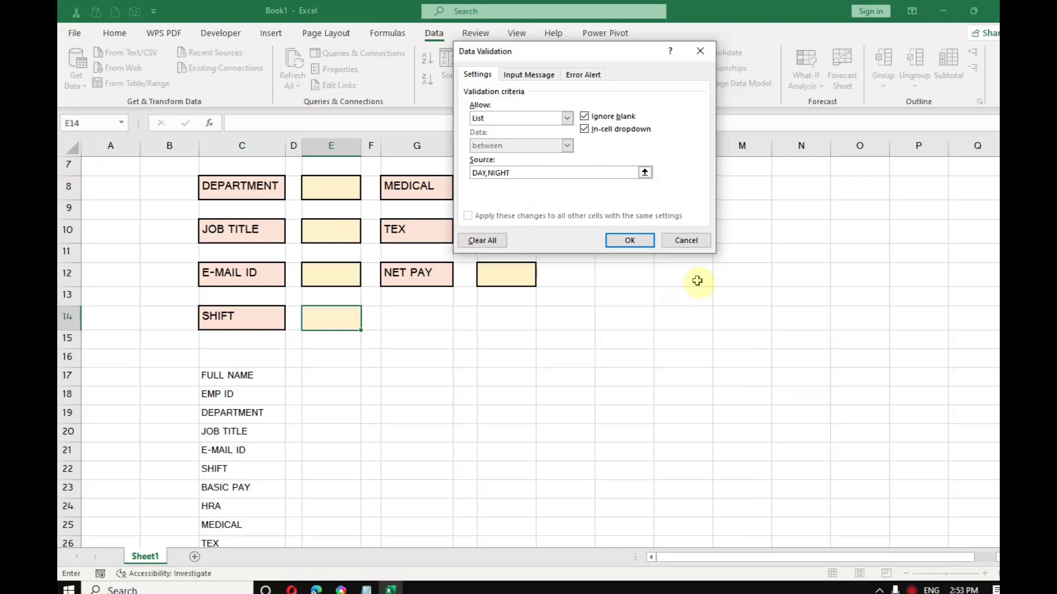
{"action": "left_click", "coordinate": [629, 241]}
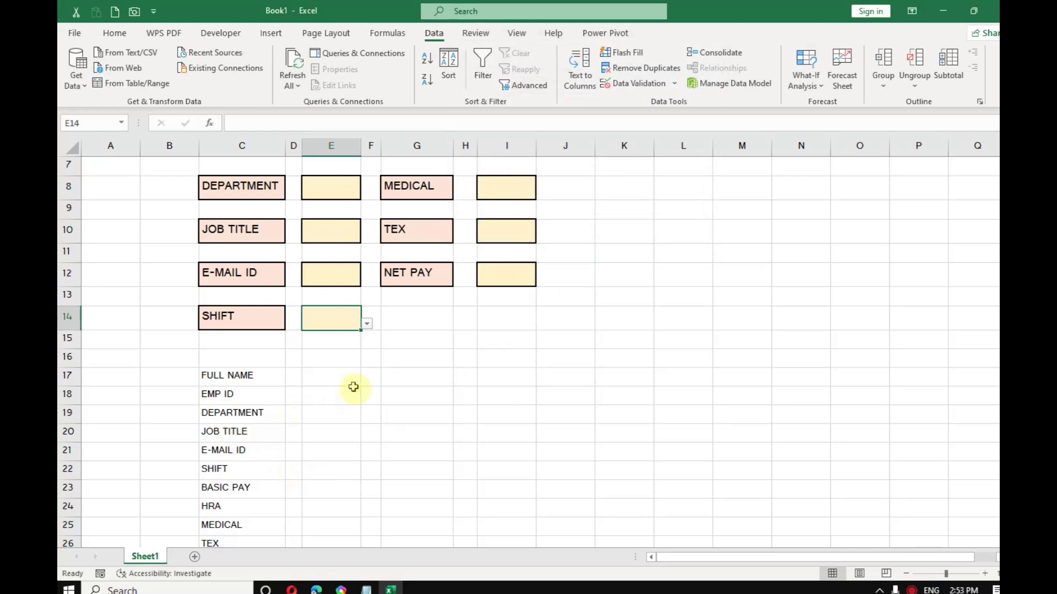
Step: Set E14 to NIGHT from its dropdown and select the labels in column C
{"action": "left_click", "coordinate": [366, 325]}
{"action": "left_click", "coordinate": [328, 343]}
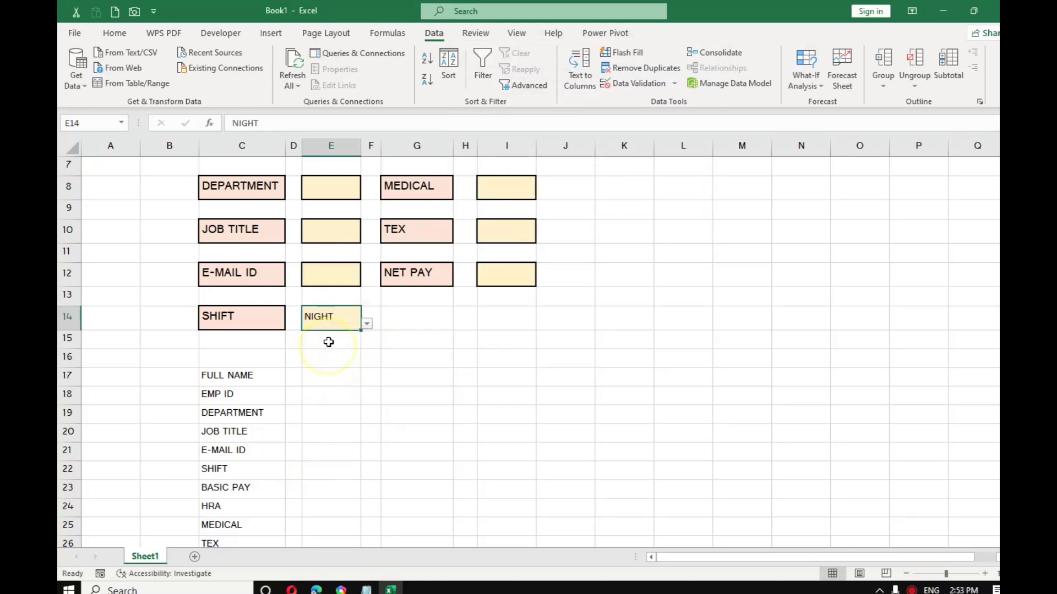
{"action": "left_click_drag", "start_coordinate": [242, 380], "coordinate": [231, 496]}
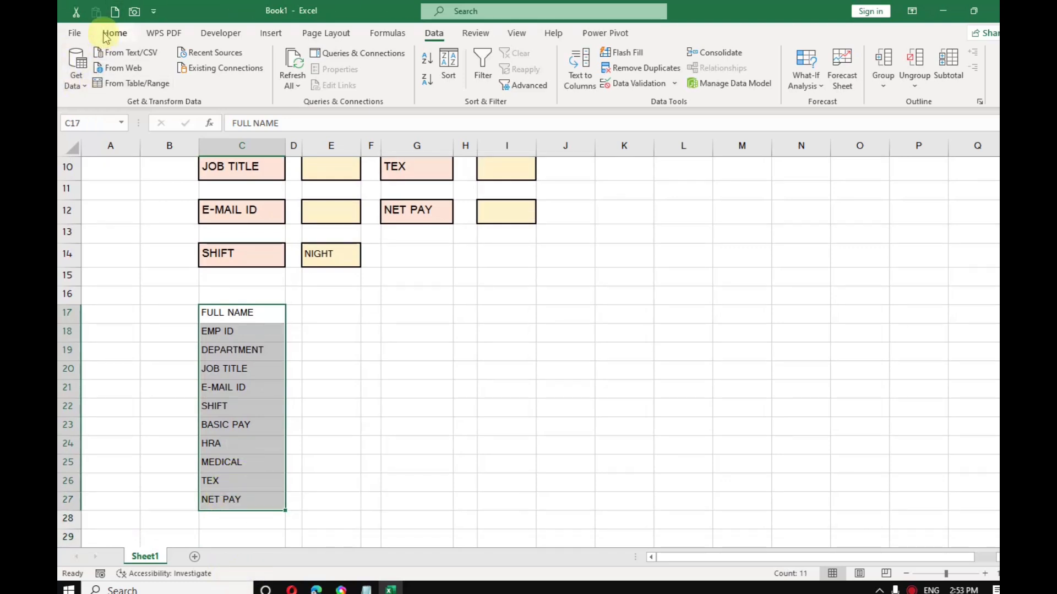
Step: Copy the label list C17:C27 and add a new blank Sheet2
{"action": "left_click", "coordinate": [114, 34]}
{"action": "left_click", "coordinate": [100, 70]}
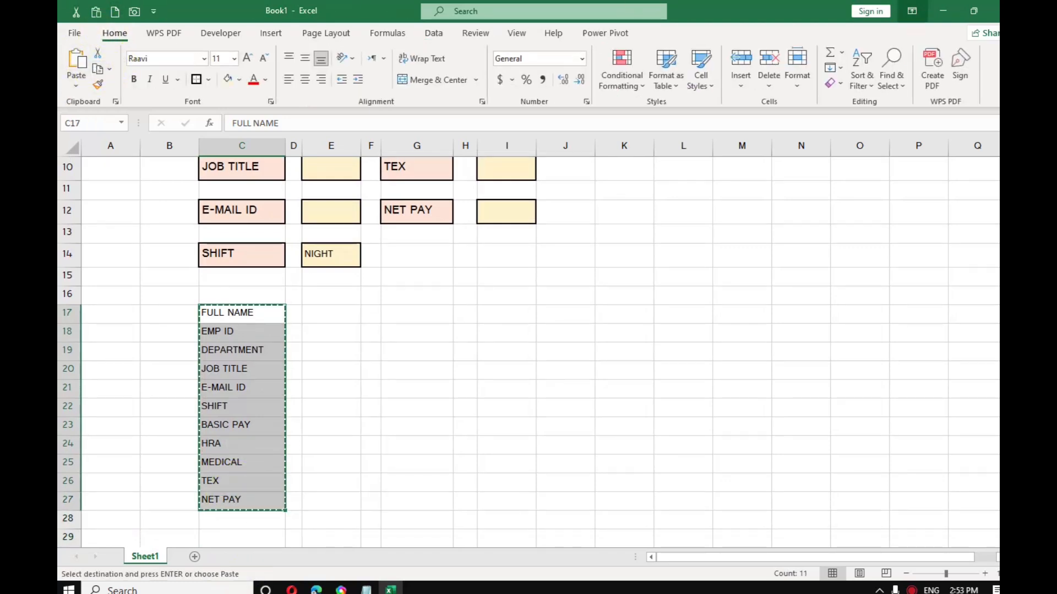
{"action": "left_click", "coordinate": [193, 558]}
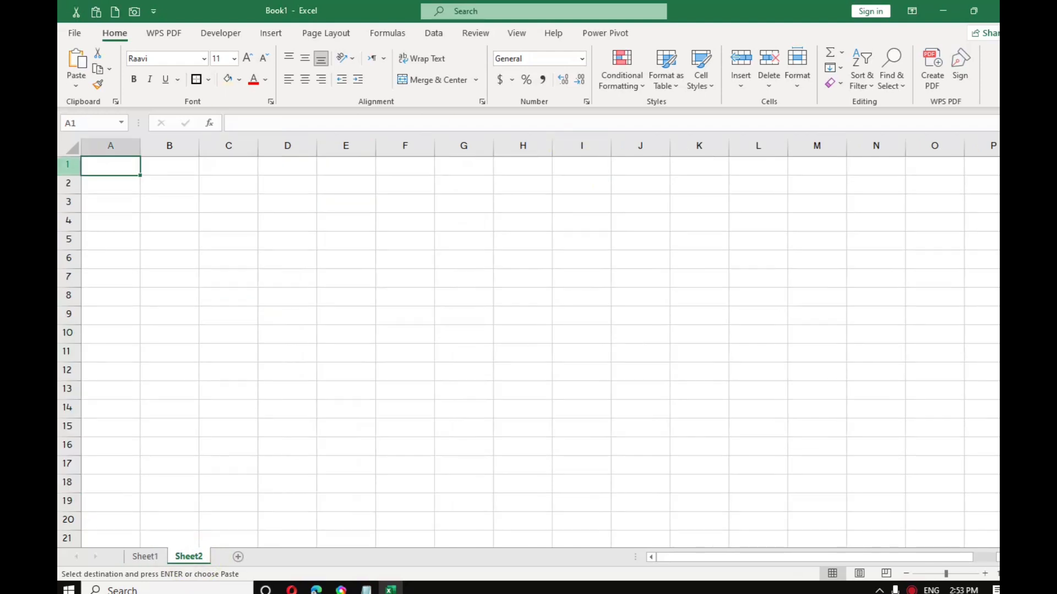
Step: Paste the labels as transposed values across row 1 and autofit column C for DEPARTMENT
{"action": "left_click", "coordinate": [76, 86]}
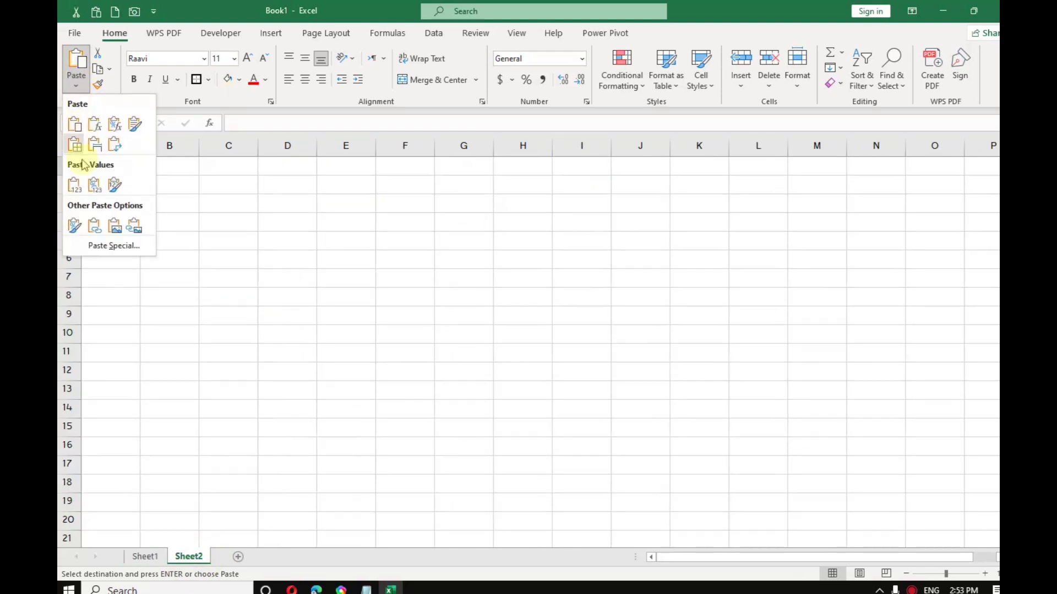
{"action": "left_click", "coordinate": [105, 245]}
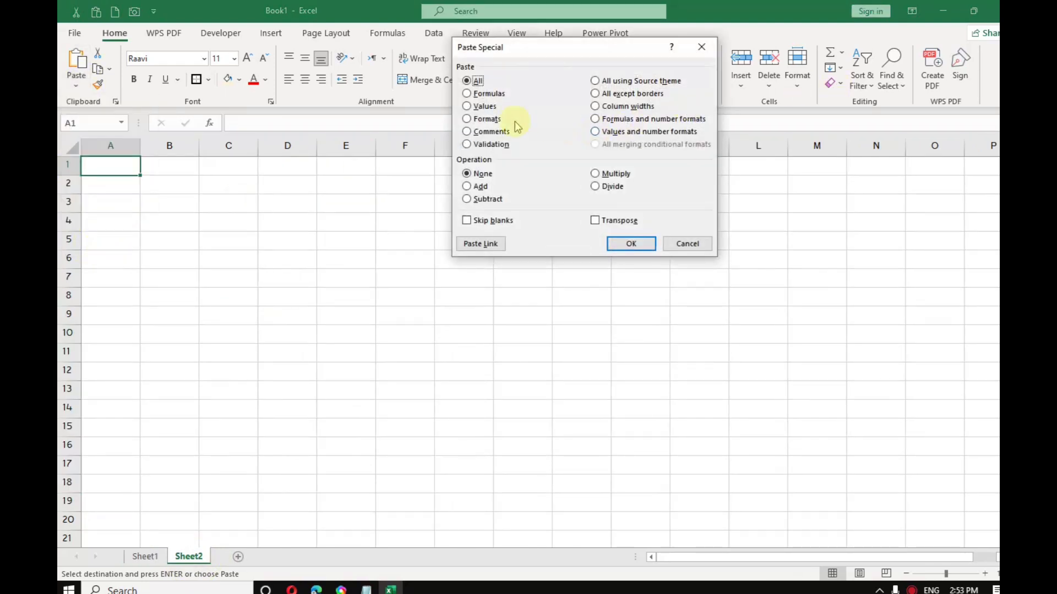
{"action": "left_click", "coordinate": [480, 106]}
{"action": "left_click", "coordinate": [623, 222]}
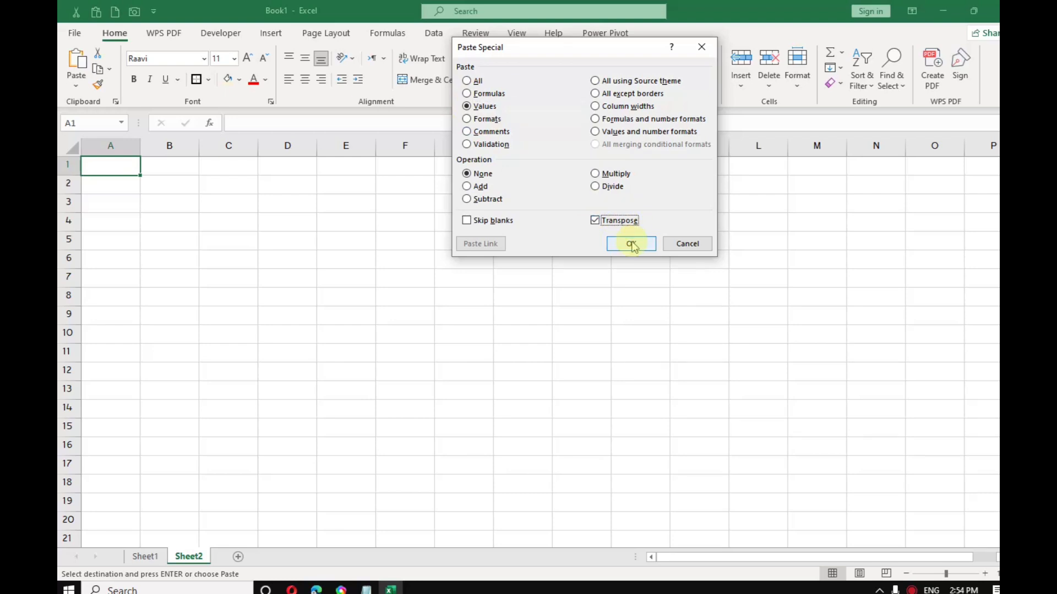
{"action": "left_click", "coordinate": [631, 243]}
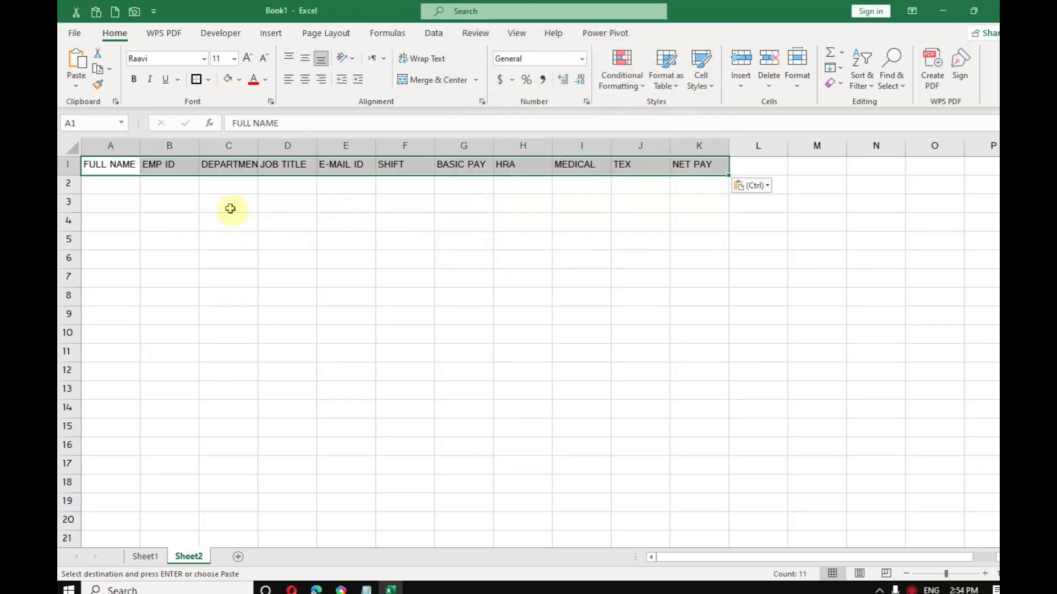
{"action": "left_click", "coordinate": [206, 220]}
{"action": "double_click", "coordinate": [254, 148]}
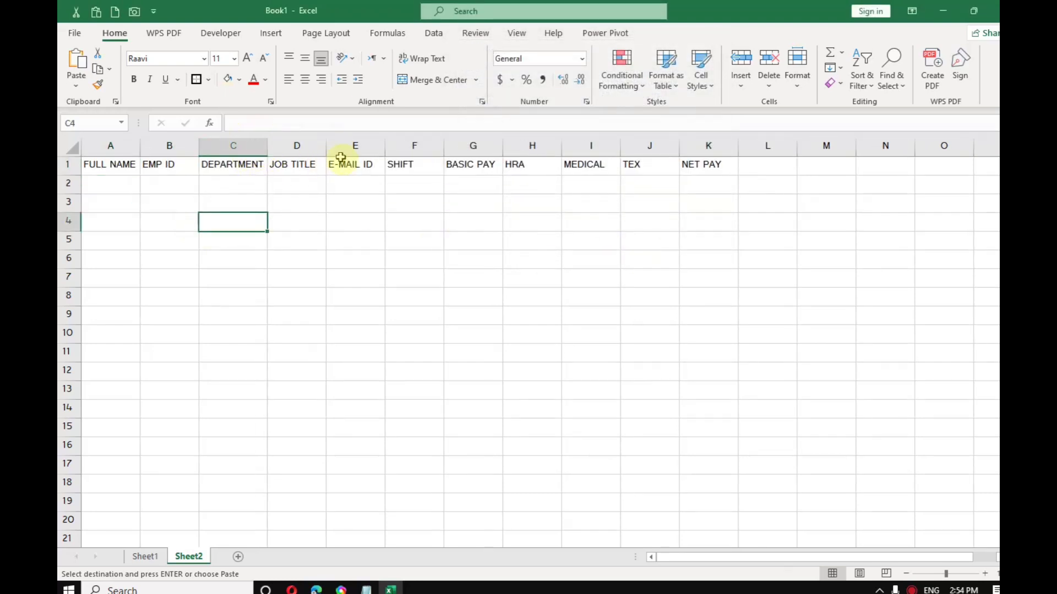
Step: Copy the E-MAIL ID label's formatting and paint it onto Sheet2 headers A1 through D1
{"action": "left_click", "coordinate": [146, 557]}
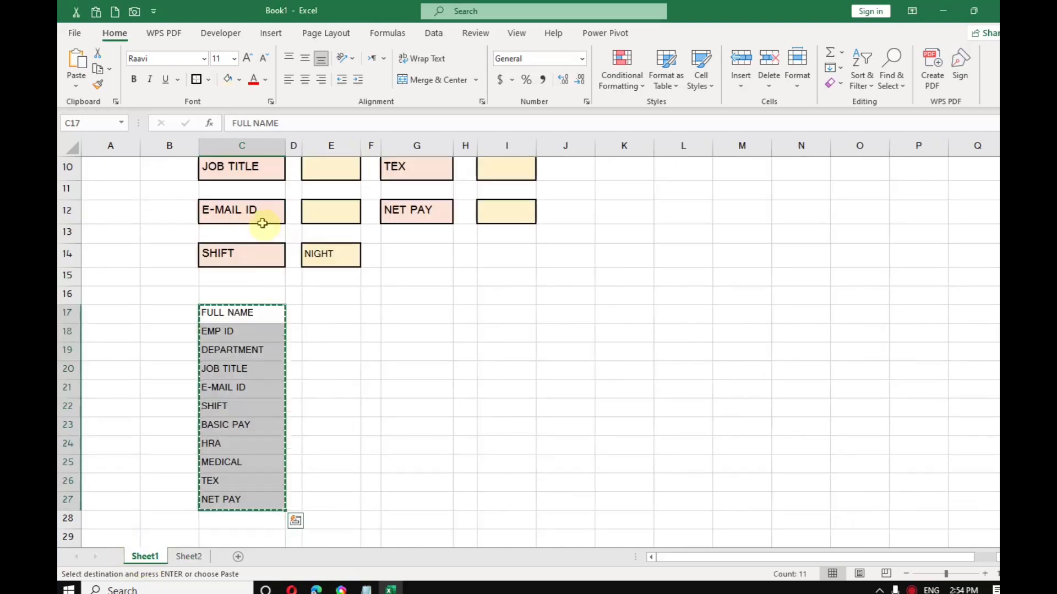
{"action": "left_click", "coordinate": [258, 214]}
{"action": "left_click", "coordinate": [98, 85]}
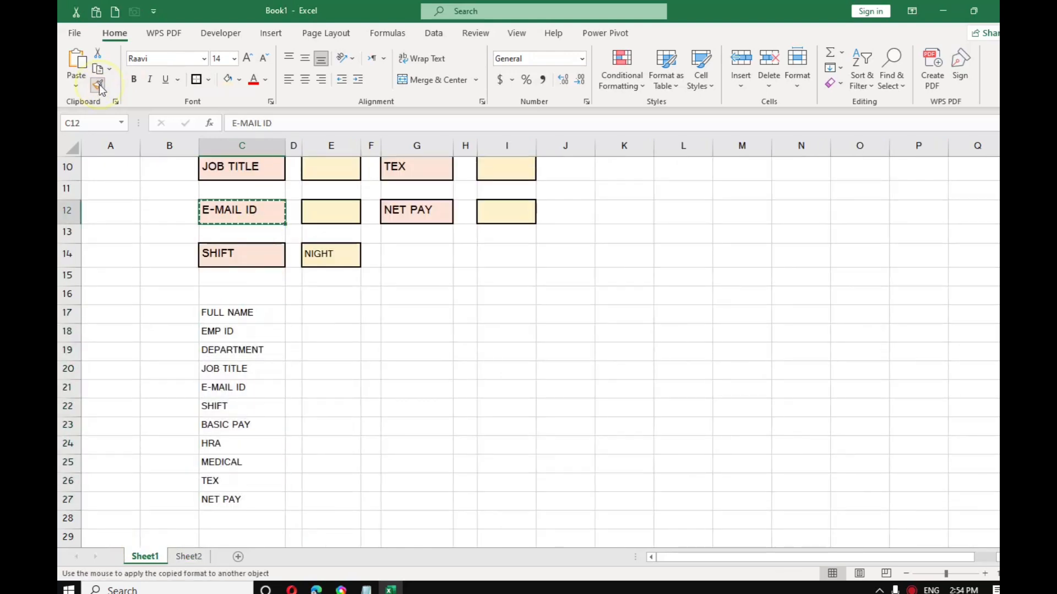
{"action": "left_click", "coordinate": [189, 557]}
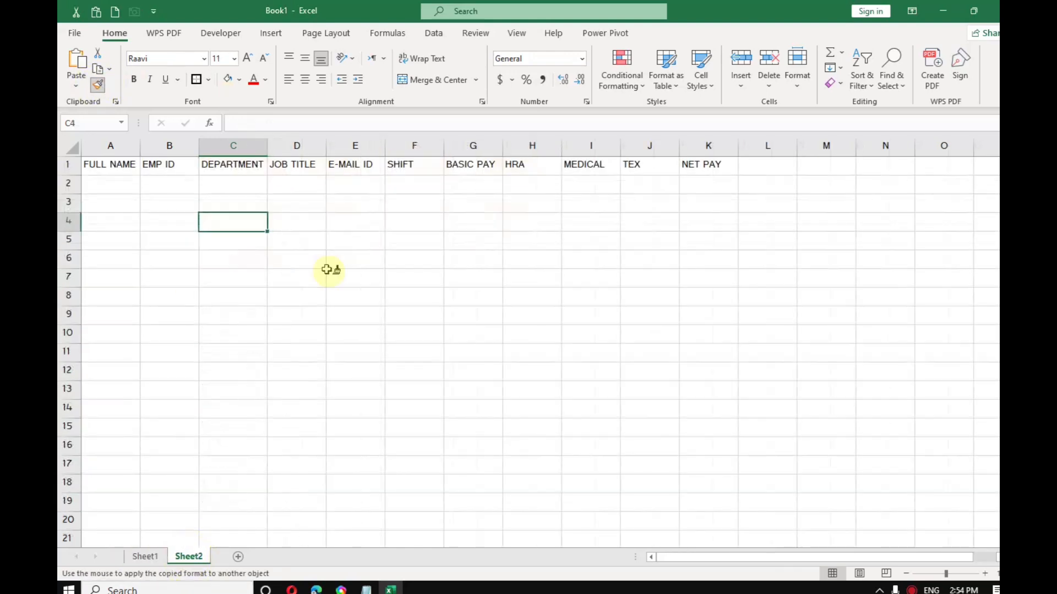
{"action": "left_click", "coordinate": [124, 164]}
{"action": "left_click", "coordinate": [168, 165]}
{"action": "left_click", "coordinate": [231, 166]}
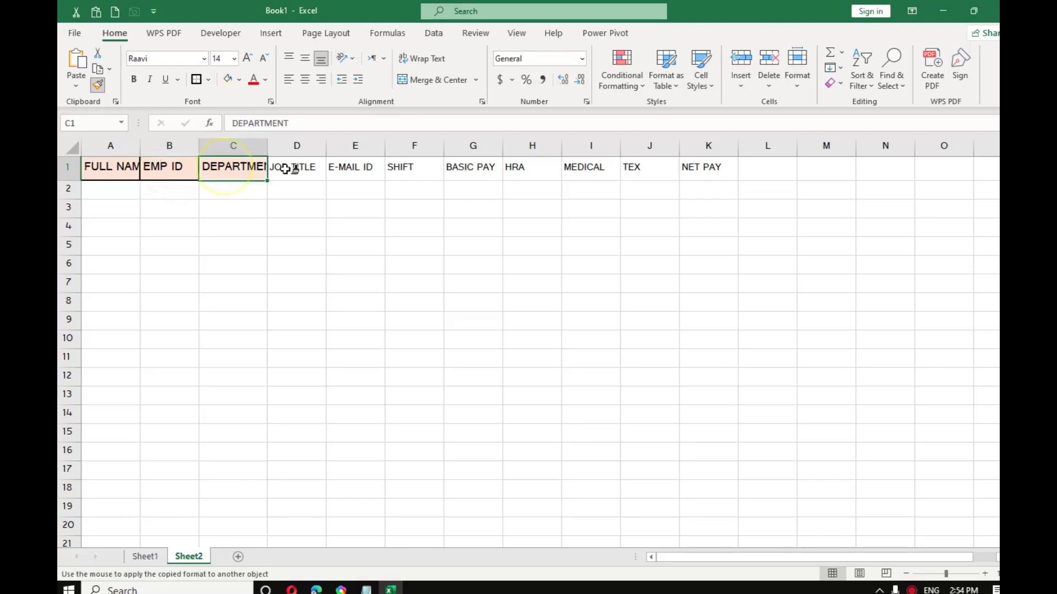
{"action": "left_click", "coordinate": [288, 167]}
Step: Apply the same peach label style to headers E1 through K1
{"action": "left_click", "coordinate": [352, 168]}
{"action": "left_click", "coordinate": [410, 168]}
{"action": "left_click", "coordinate": [496, 167]}
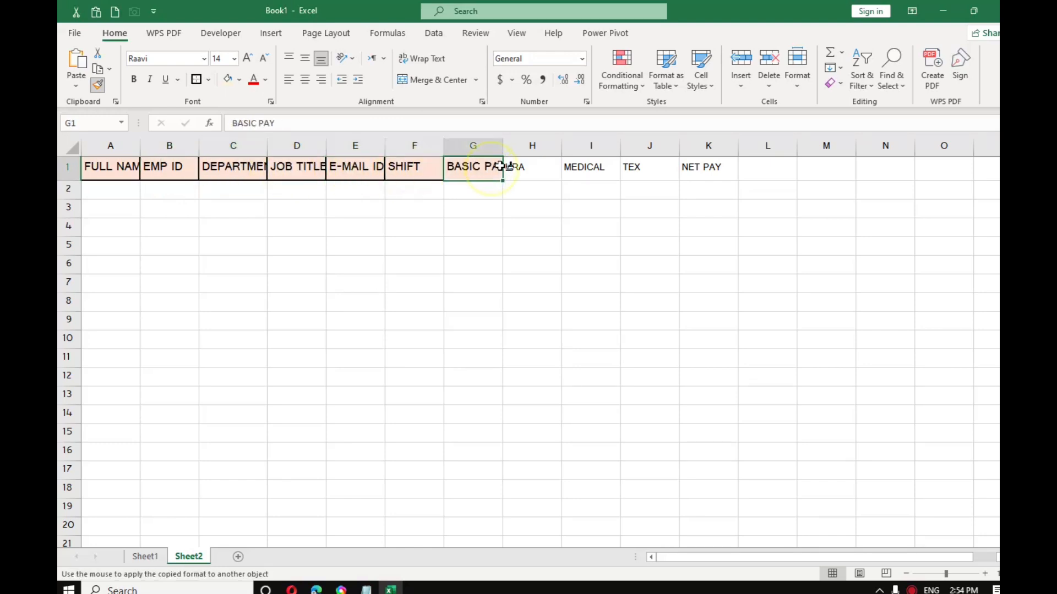
{"action": "left_click", "coordinate": [526, 166]}
{"action": "left_click", "coordinate": [583, 167]}
{"action": "left_click", "coordinate": [638, 166]}
{"action": "left_click", "coordinate": [705, 166]}
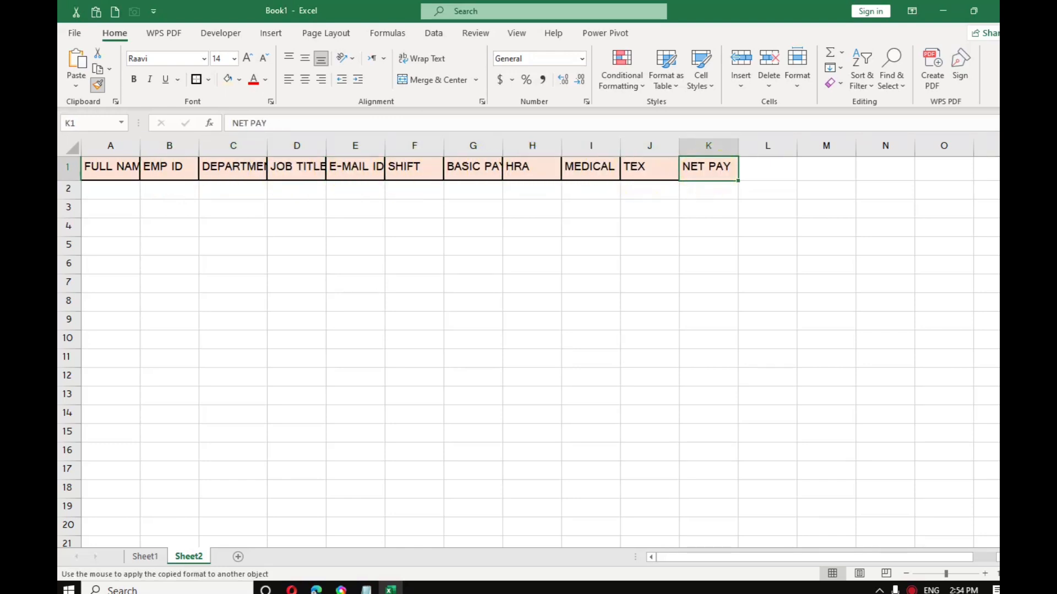
{"action": "left_click", "coordinate": [99, 85]}
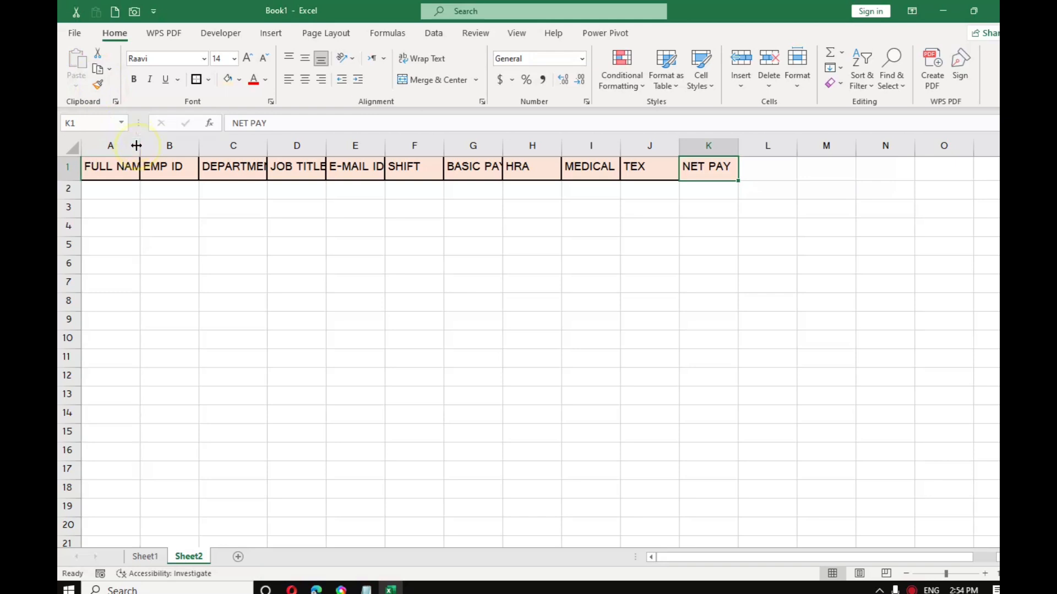
Step: AutoFit columns A, C, D, E and G to their headings, then return to Sheet1
{"action": "double_click", "coordinate": [136, 145]}
{"action": "double_click", "coordinate": [279, 146]}
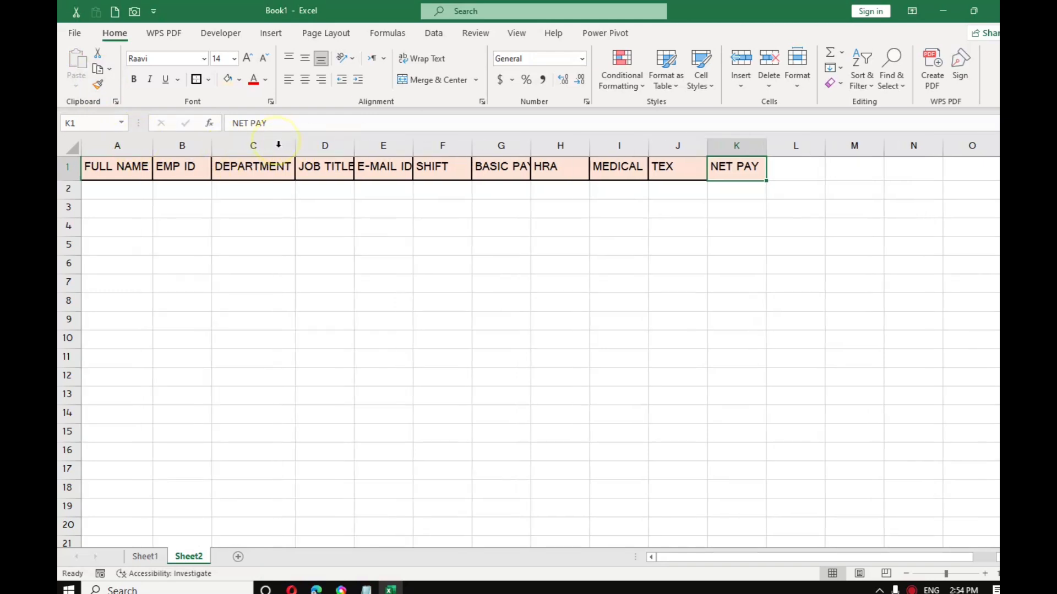
{"action": "double_click", "coordinate": [353, 145]}
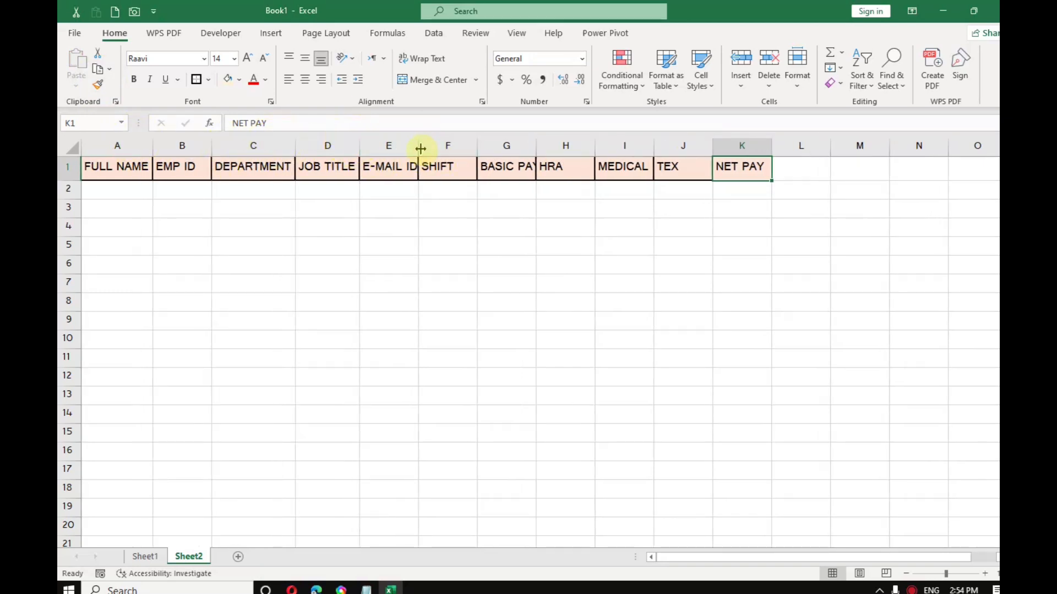
{"action": "double_click", "coordinate": [418, 147]}
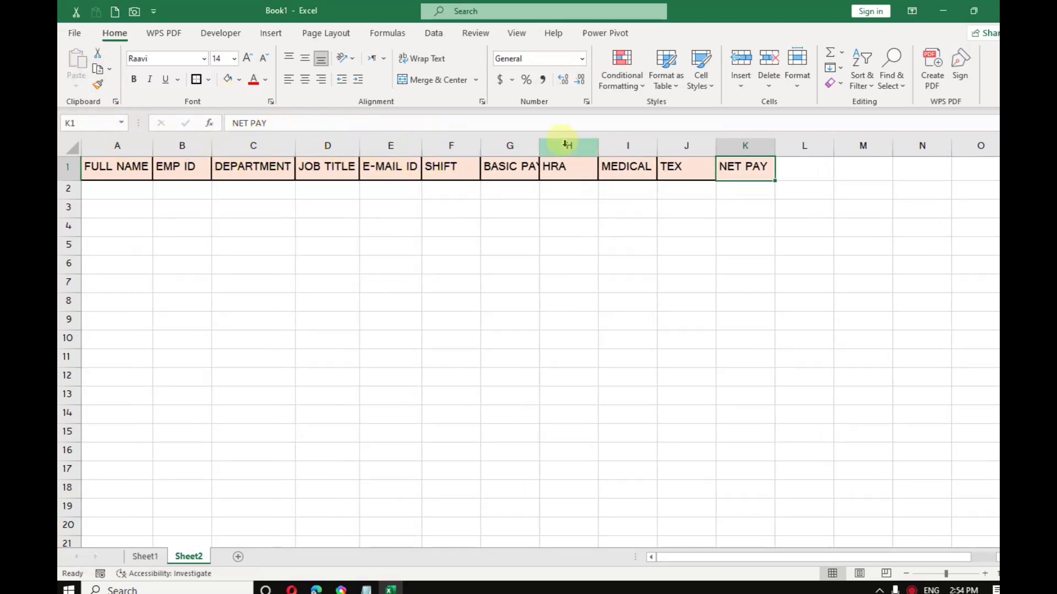
{"action": "double_click", "coordinate": [536, 147]}
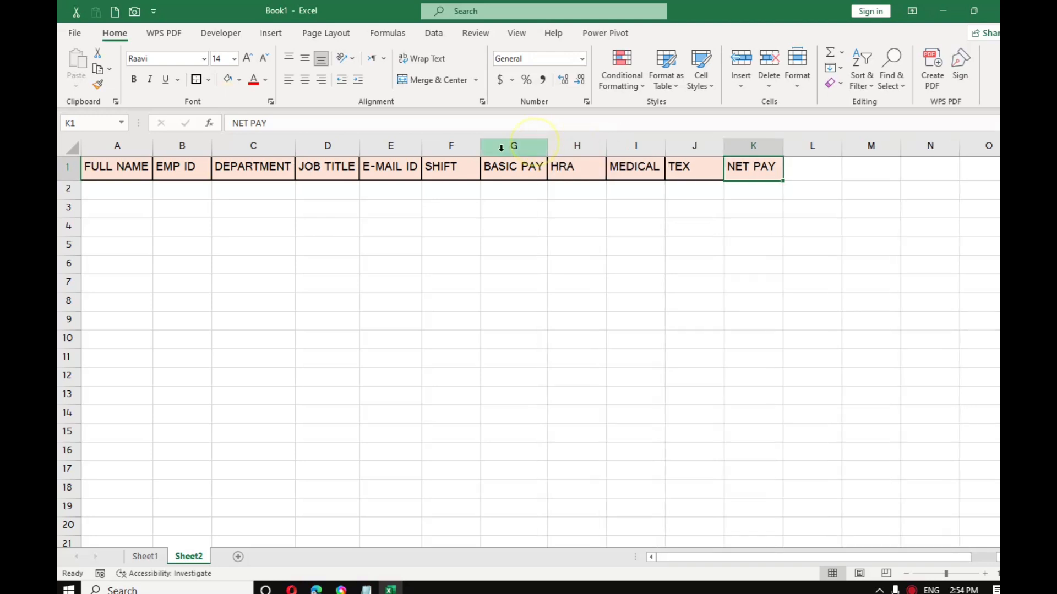
{"action": "left_click", "coordinate": [144, 556]}
{"action": "scroll", "coordinate": [352, 462], "scroll_direction": "up", "scroll_amount": 2}
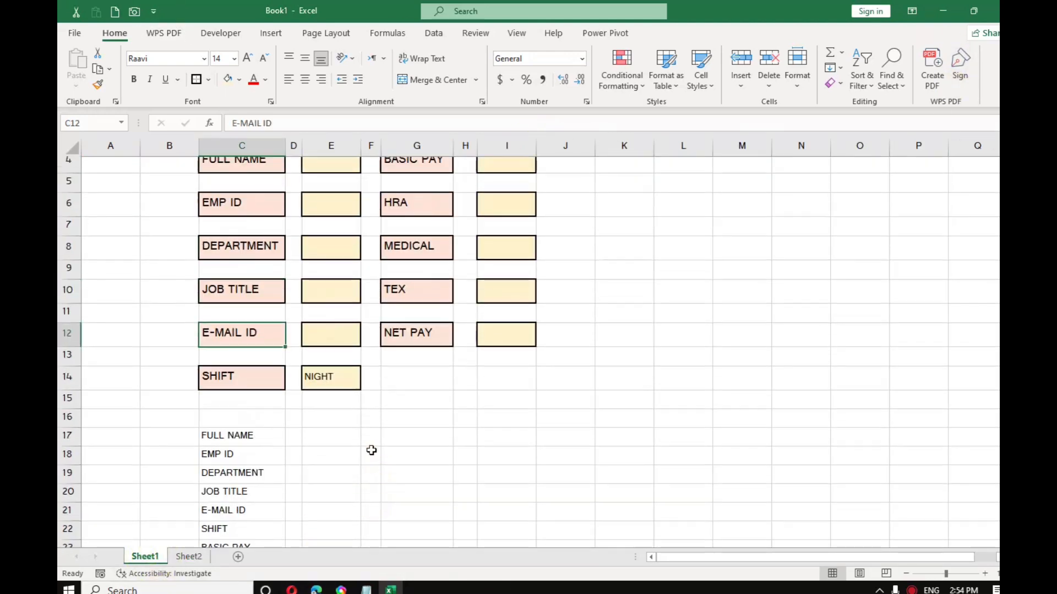
Step: Copy C17's bordered format onto the labels in C18 through C27
{"action": "left_click", "coordinate": [323, 444]}
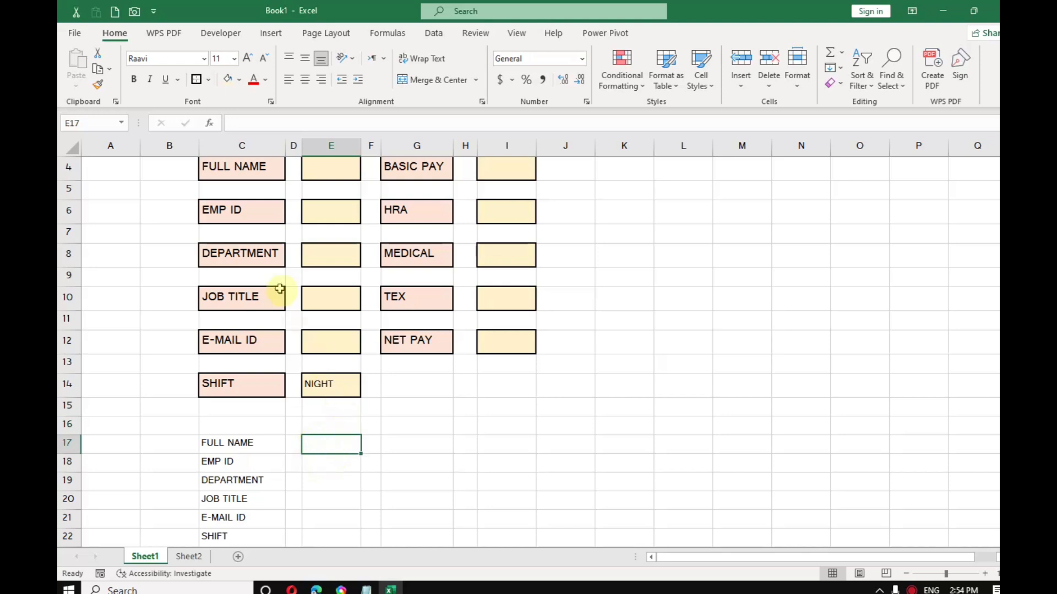
{"action": "left_click", "coordinate": [242, 442]}
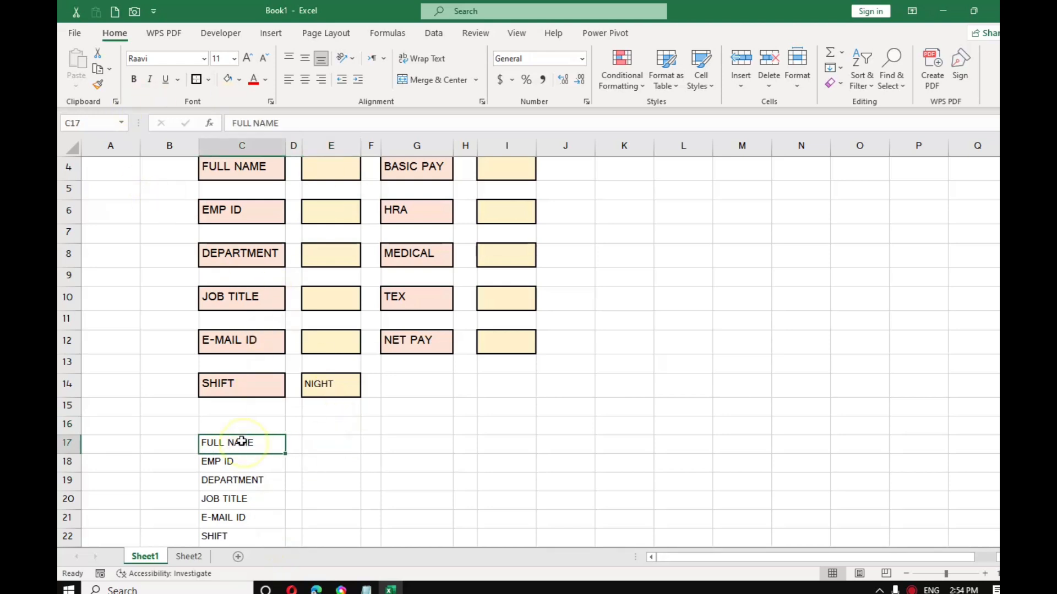
{"action": "left_click", "coordinate": [97, 83]}
{"action": "scroll", "coordinate": [301, 503], "scroll_direction": "down", "scroll_amount": 1}
{"action": "scroll", "coordinate": [302, 502], "scroll_direction": "down", "scroll_amount": 1}
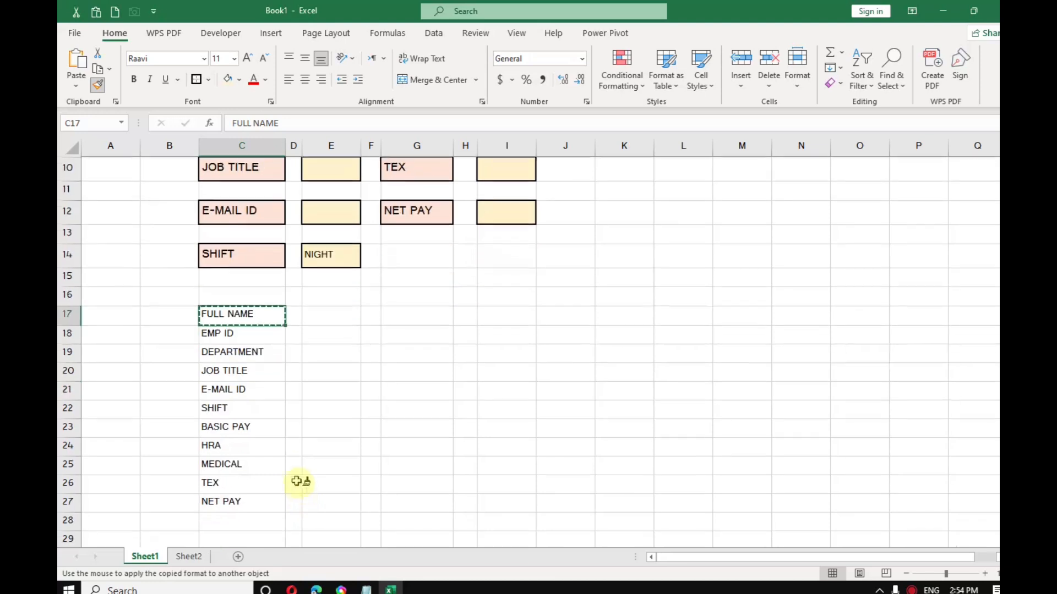
{"action": "mouse_move", "coordinate": [255, 333]}
{"action": "left_mouse_down"}
{"action": "mouse_move", "coordinate": [265, 349]}
{"action": "mouse_move", "coordinate": [256, 370]}
{"action": "left_mouse_up"}
{"action": "left_click", "coordinate": [256, 371]}
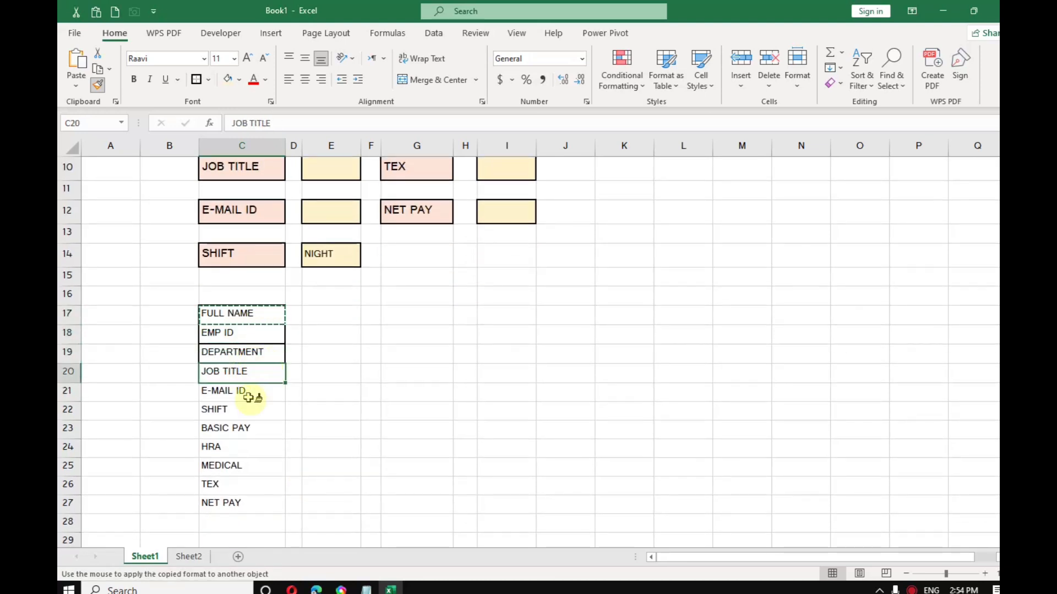
{"action": "left_click", "coordinate": [251, 392]}
{"action": "left_click", "coordinate": [247, 411]}
{"action": "left_click", "coordinate": [244, 429]}
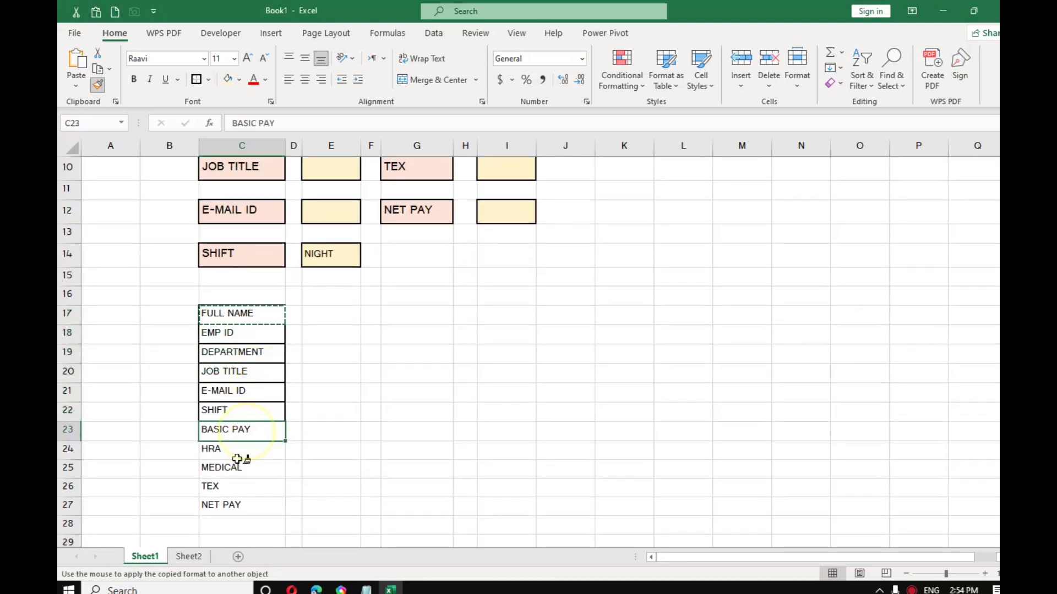
{"action": "left_click", "coordinate": [236, 447]}
{"action": "left_click", "coordinate": [236, 466]}
{"action": "left_click", "coordinate": [234, 485]}
{"action": "left_click", "coordinate": [235, 504]}
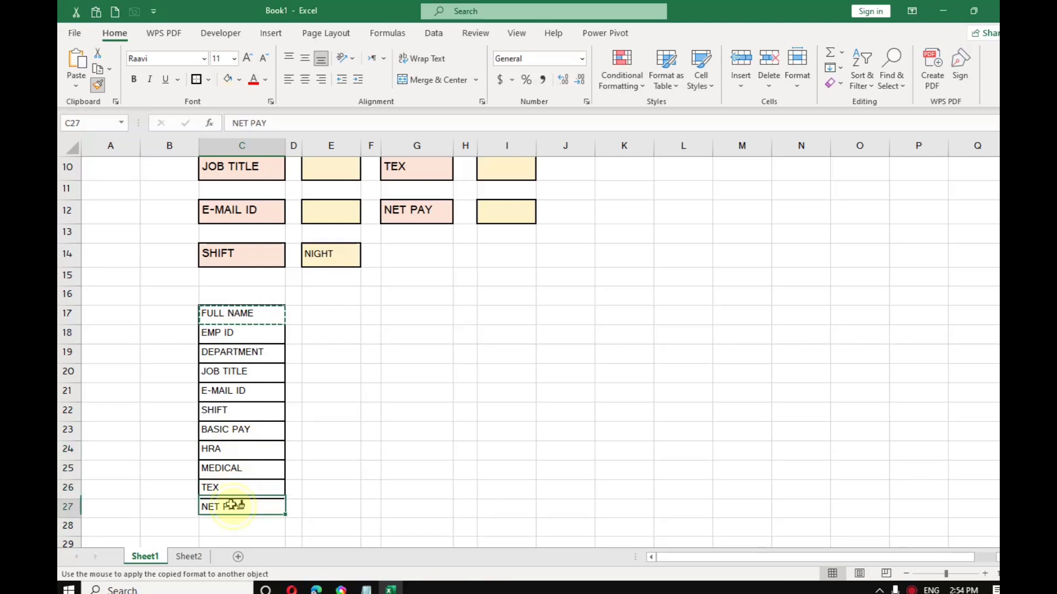
Step: Give the empty cells E17 through E27 the same border
{"action": "left_click", "coordinate": [334, 312]}
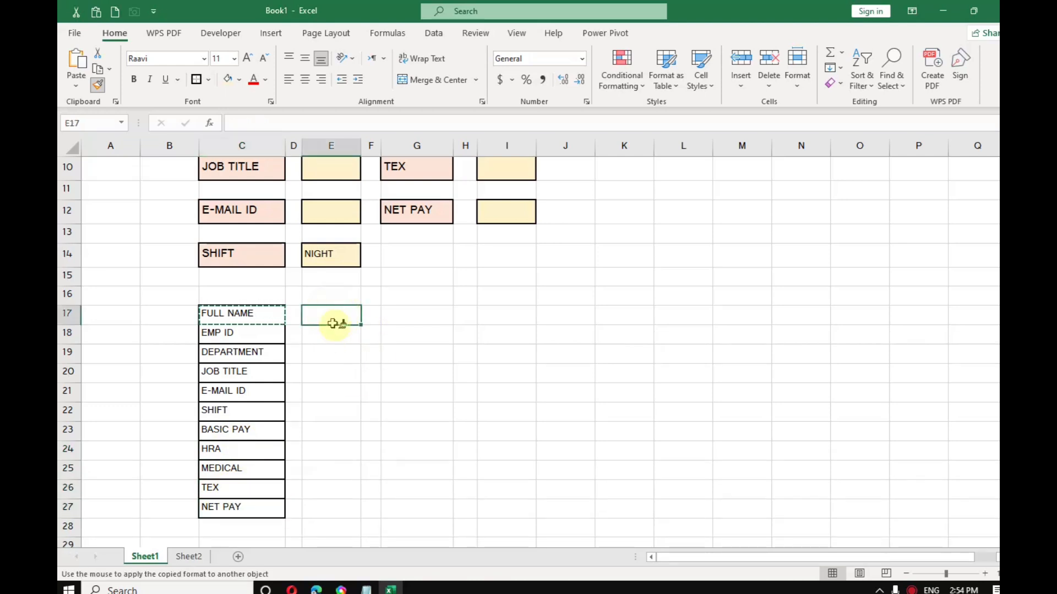
{"action": "left_click", "coordinate": [334, 334]}
{"action": "left_click", "coordinate": [333, 352]}
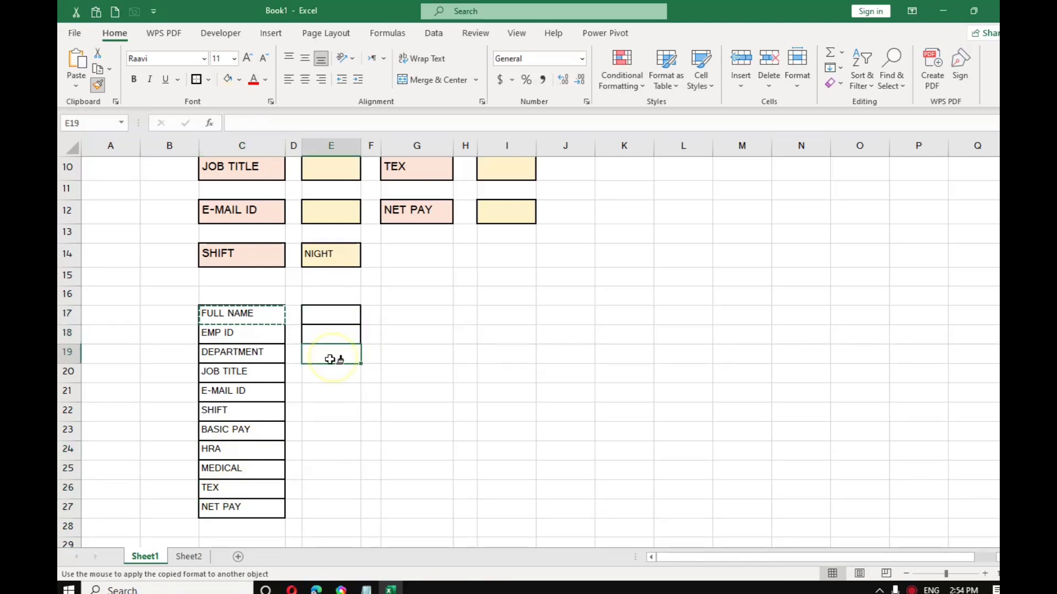
{"action": "left_click", "coordinate": [331, 372]}
{"action": "left_click", "coordinate": [328, 392]}
{"action": "left_click", "coordinate": [329, 411]}
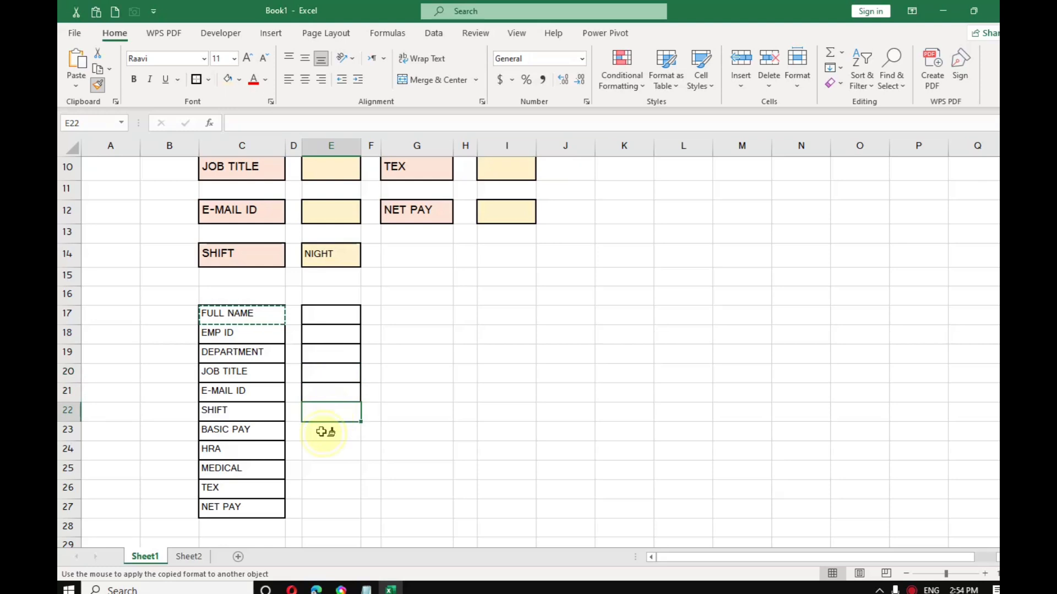
{"action": "left_click", "coordinate": [330, 430]}
{"action": "left_click", "coordinate": [331, 450]}
{"action": "left_click", "coordinate": [331, 469]}
{"action": "left_click", "coordinate": [333, 488]}
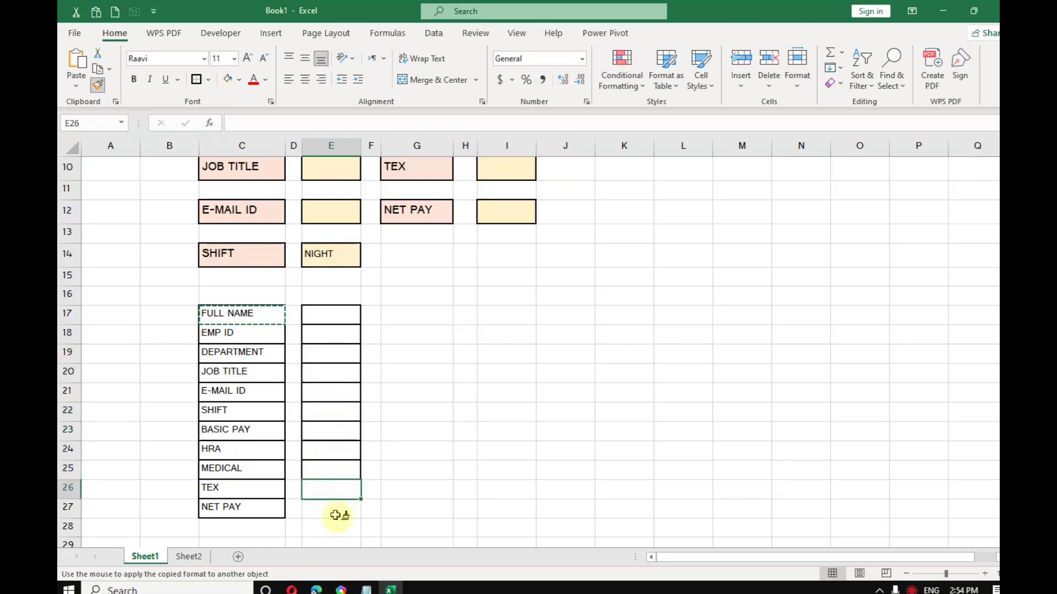
{"action": "left_click", "coordinate": [334, 507]}
{"action": "left_click", "coordinate": [98, 85]}
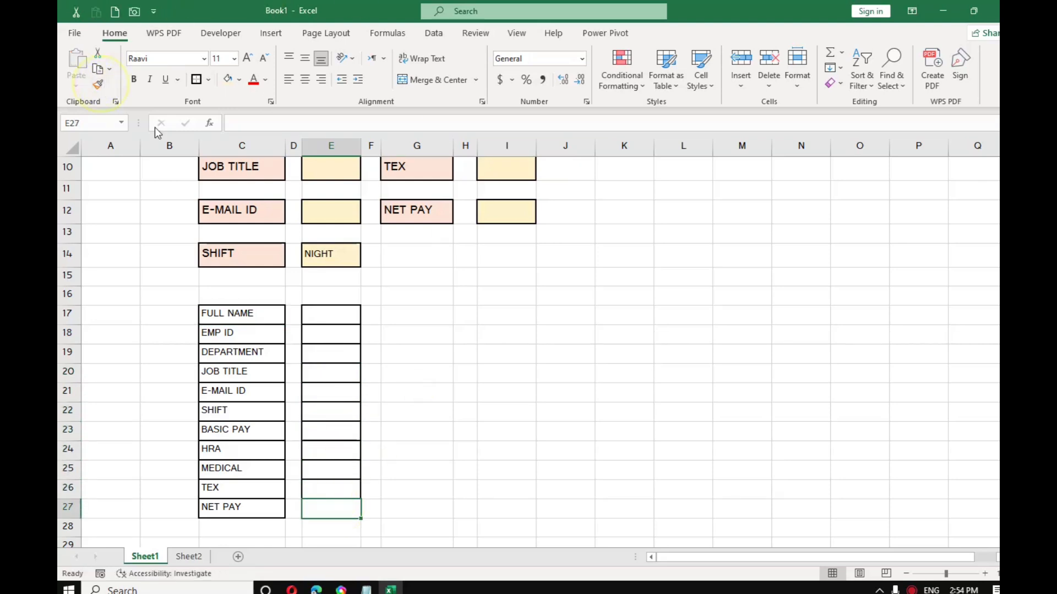
{"action": "scroll", "coordinate": [376, 259], "scroll_direction": "up", "scroll_amount": 3}
{"action": "scroll", "coordinate": [377, 264], "scroll_direction": "down", "scroll_amount": 1}
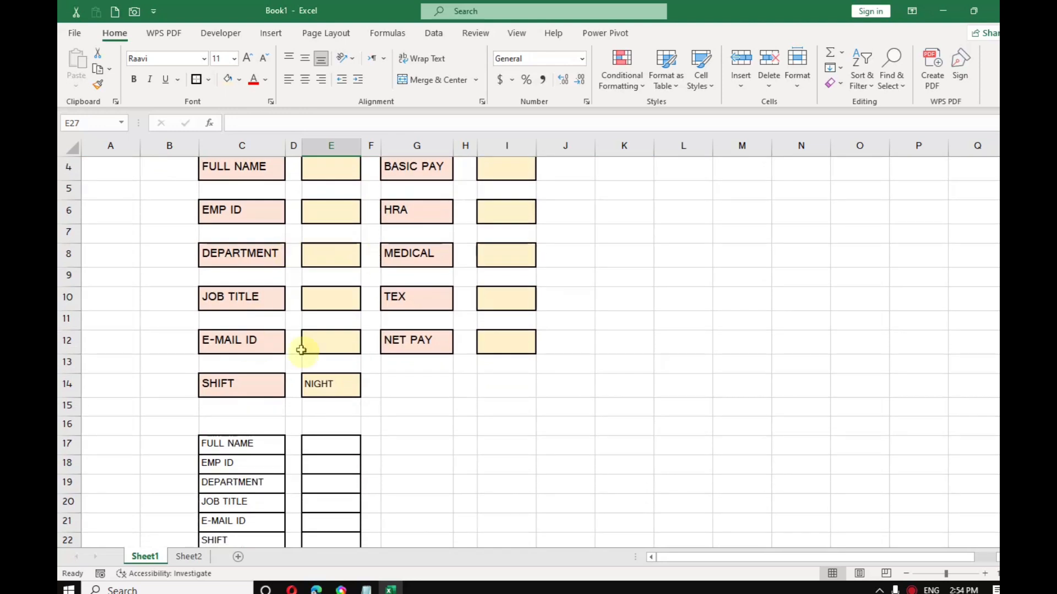
Step: Link E17 to FULL NAME (=E4) and E18 to EMP ID (=E6)
{"action": "left_click", "coordinate": [327, 445]}
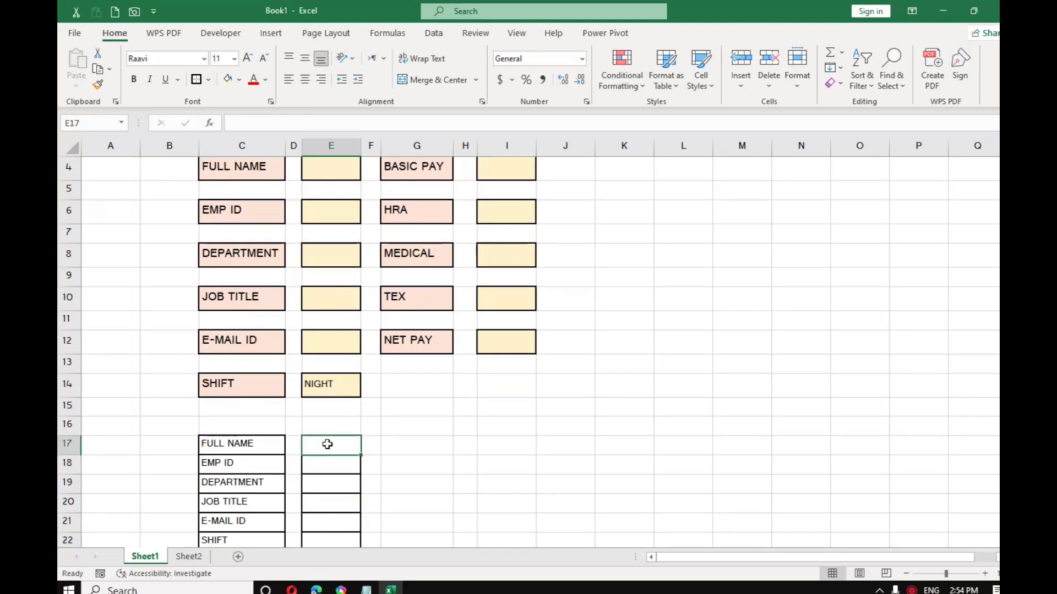
{"action": "type", "text": "="}
{"action": "left_click", "coordinate": [313, 169]}
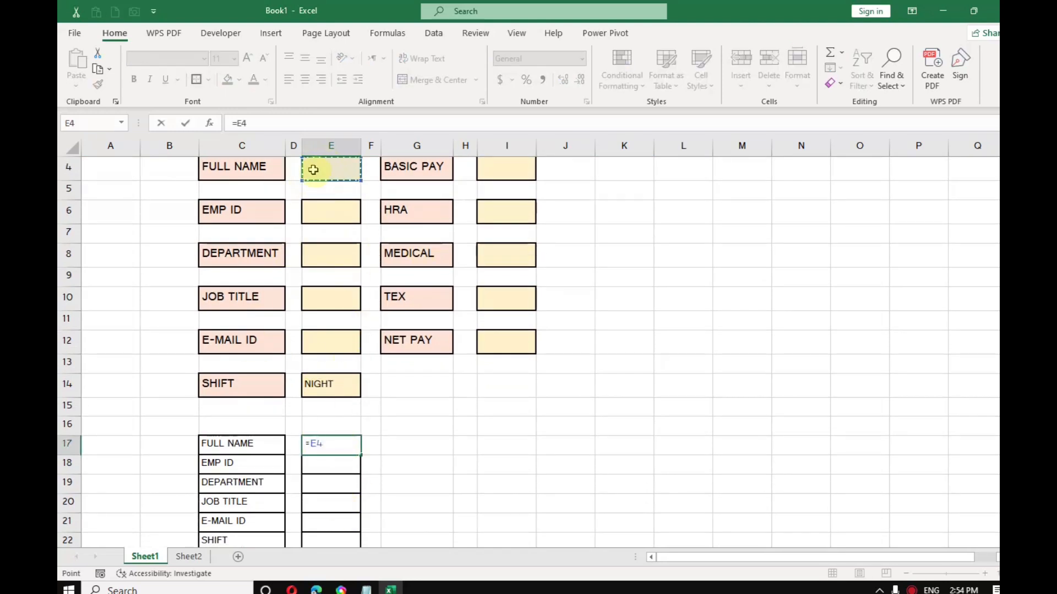
{"action": "key", "text": "Return"}
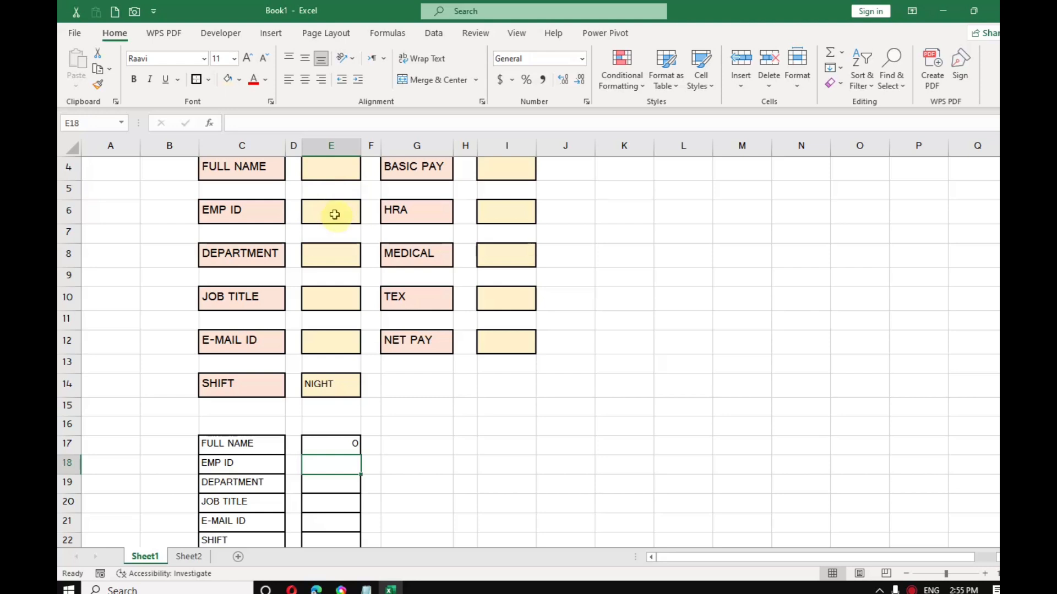
{"action": "type", "text": "="}
{"action": "left_click", "coordinate": [324, 215]}
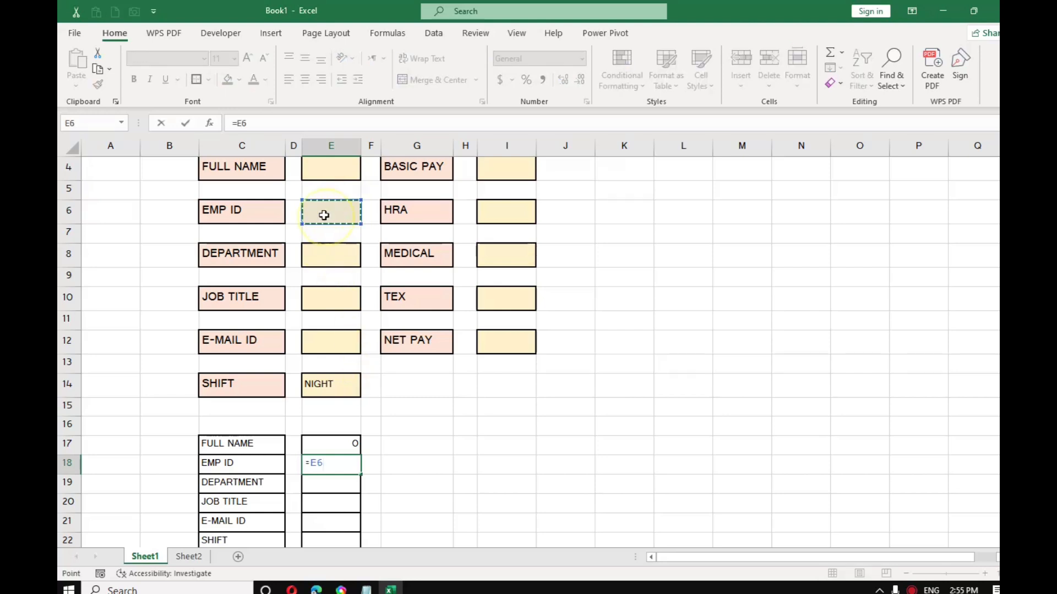
{"action": "key", "text": "Return"}
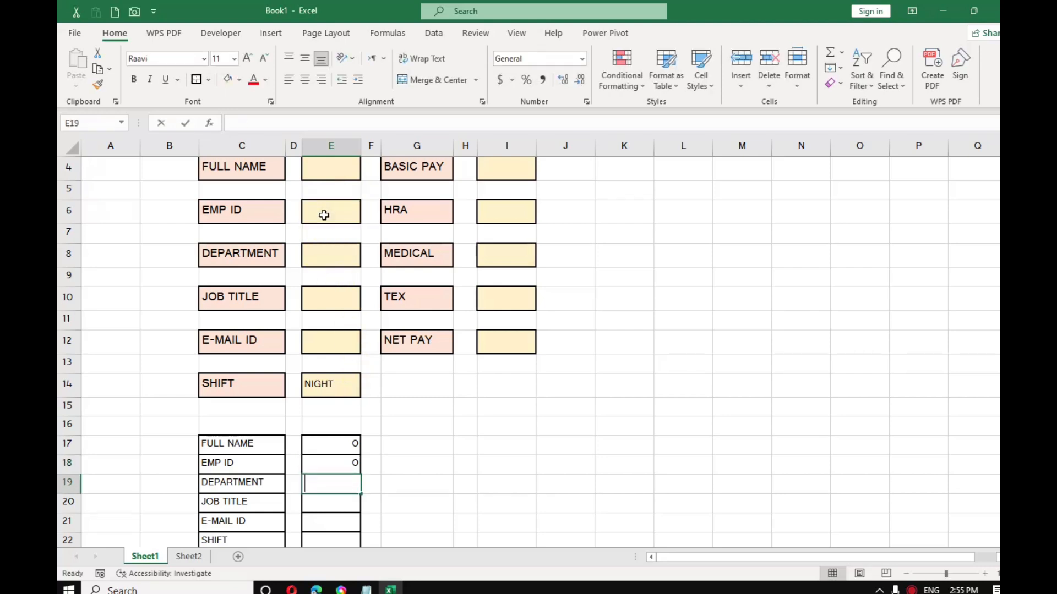
Step: Link E19, E20 and E21 to the DEPARTMENT, JOB TITLE and E-MAIL ID entries E8, E10, E12
{"action": "type", "text": "="}
{"action": "left_click", "coordinate": [334, 253]}
{"action": "type", "text": "="}
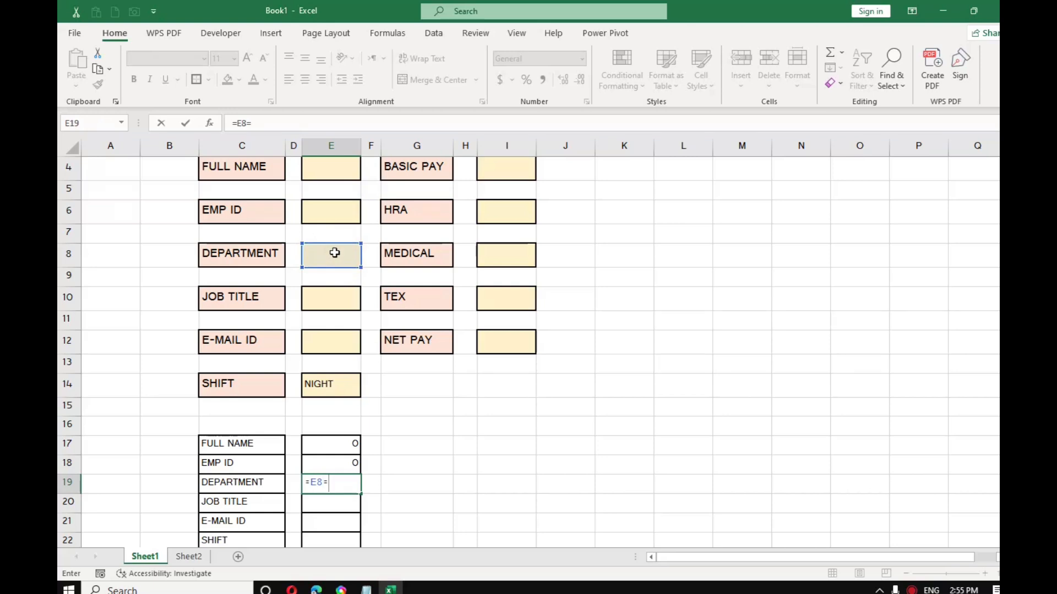
{"action": "key", "text": "Return"}
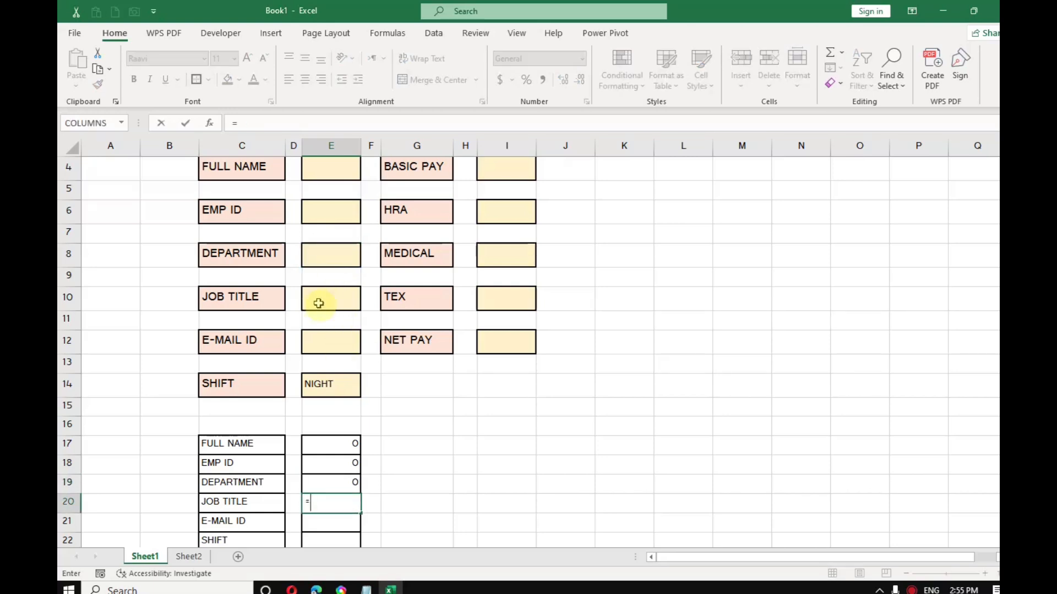
{"action": "left_click", "coordinate": [318, 298]}
{"action": "key", "text": "Return"}
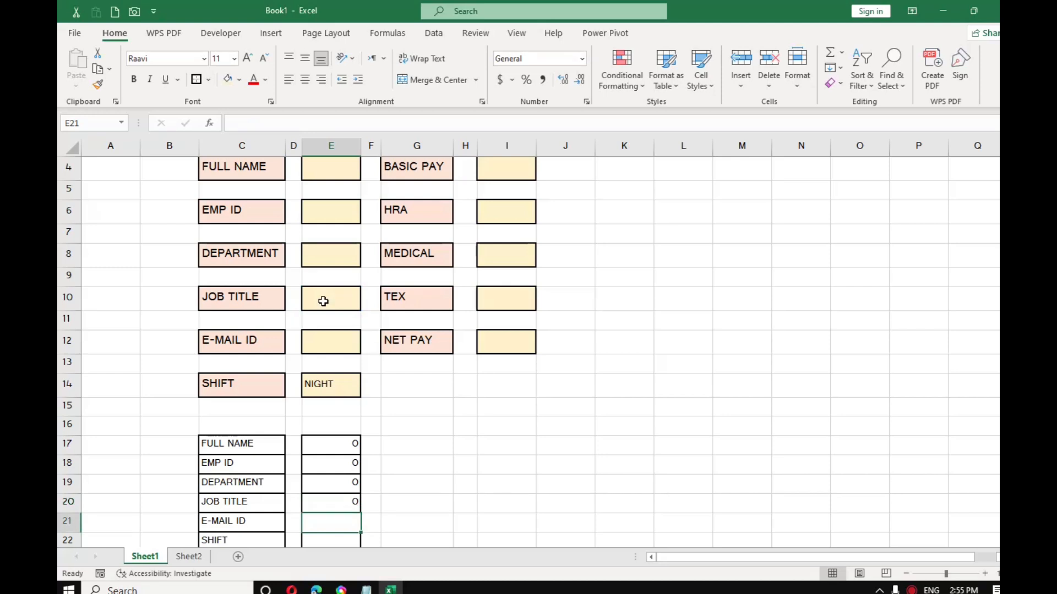
{"action": "type", "text": "="}
{"action": "left_click", "coordinate": [335, 343]}
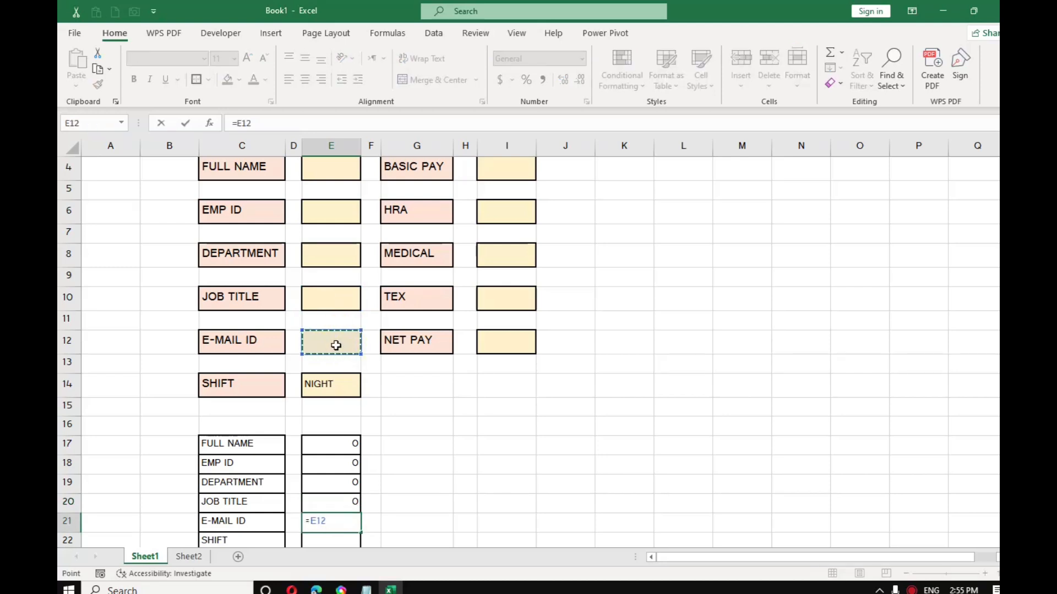
{"action": "key", "text": "Return"}
Step: Link the summary SHIFT cell to E14 and BASIC PAY to I4
{"action": "type", "text": "="}
{"action": "left_click", "coordinate": [336, 368]}
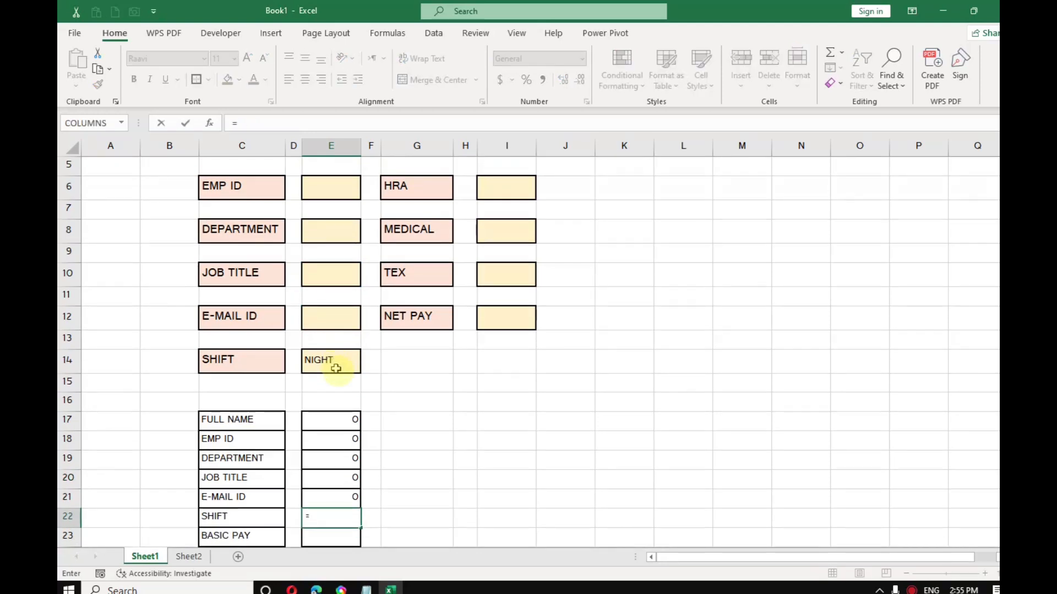
{"action": "left_click", "coordinate": [336, 368]}
{"action": "key", "text": "Return"}
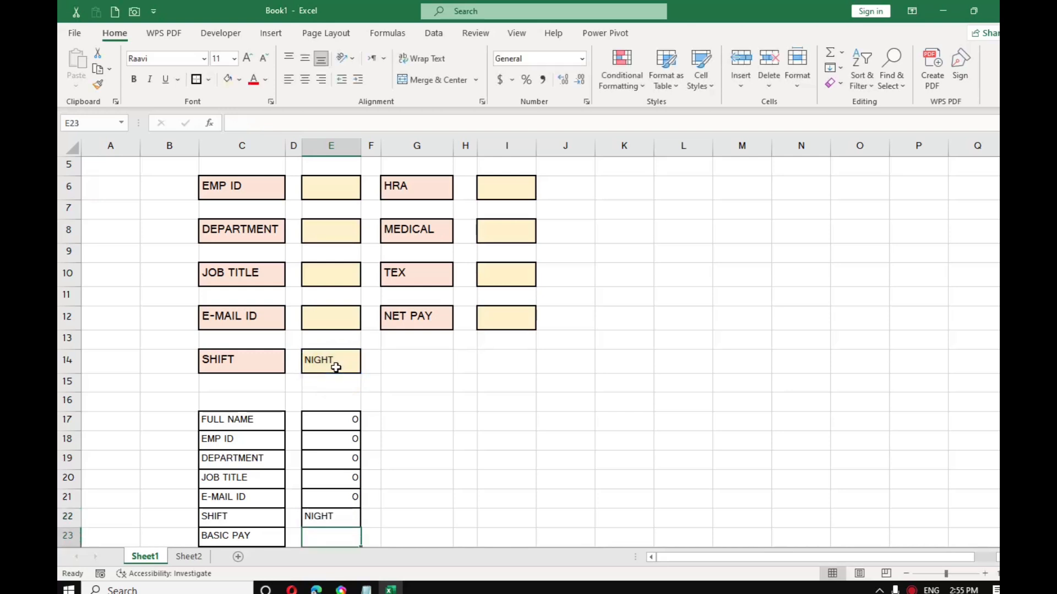
{"action": "scroll", "coordinate": [427, 295], "scroll_direction": "up", "scroll_amount": 1}
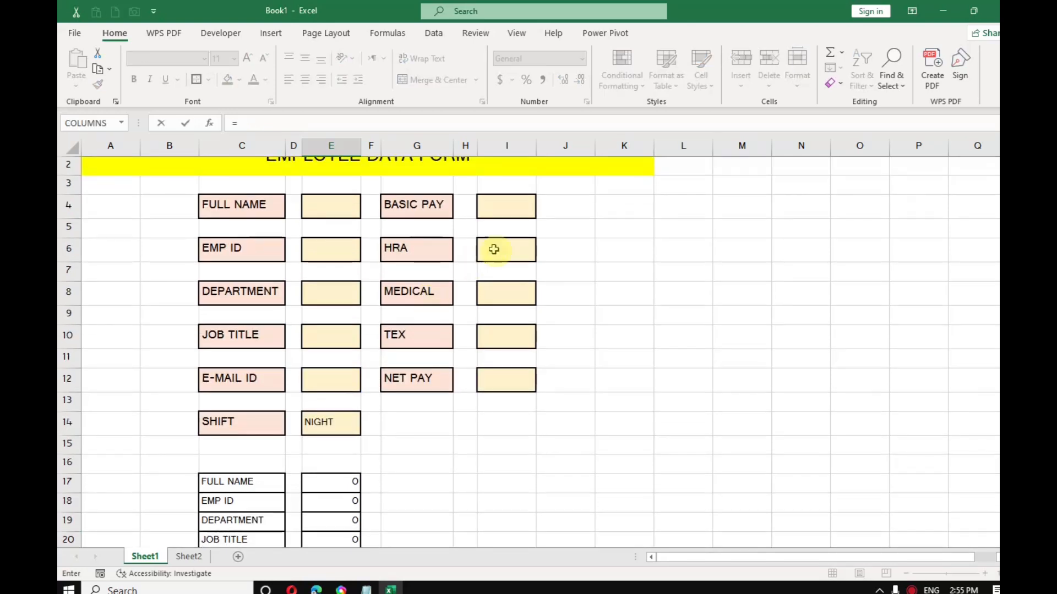
{"action": "left_click", "coordinate": [512, 210]}
{"action": "key", "text": "Return"}
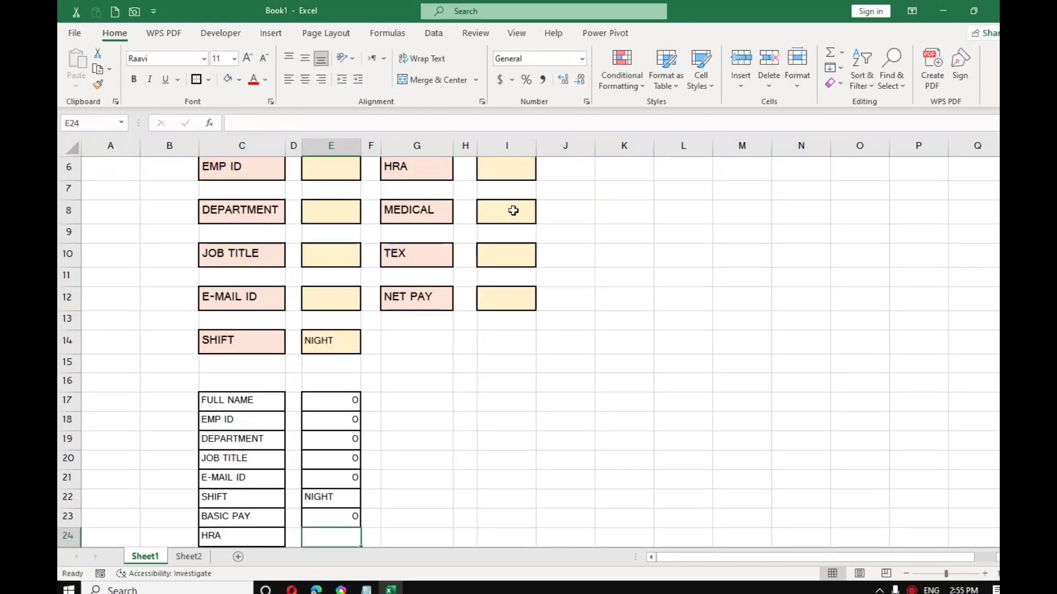
Step: Link the summary HRA, MEDICAL, TEX and NET PAY cells to I6, I8, I10 and I12
{"action": "type", "text": "="}
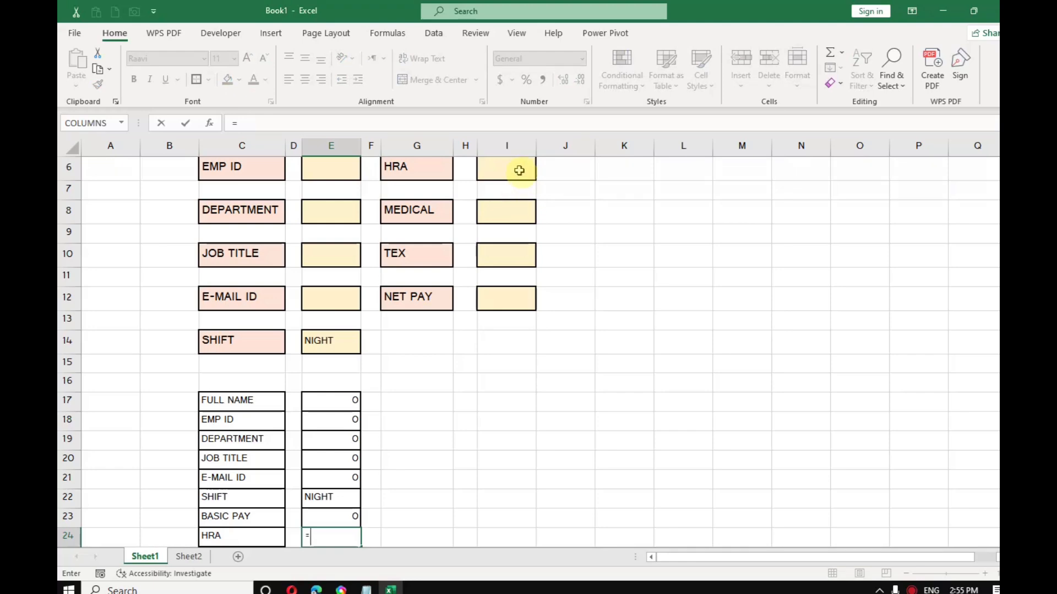
{"action": "left_click", "coordinate": [519, 170]}
{"action": "key", "text": "Return"}
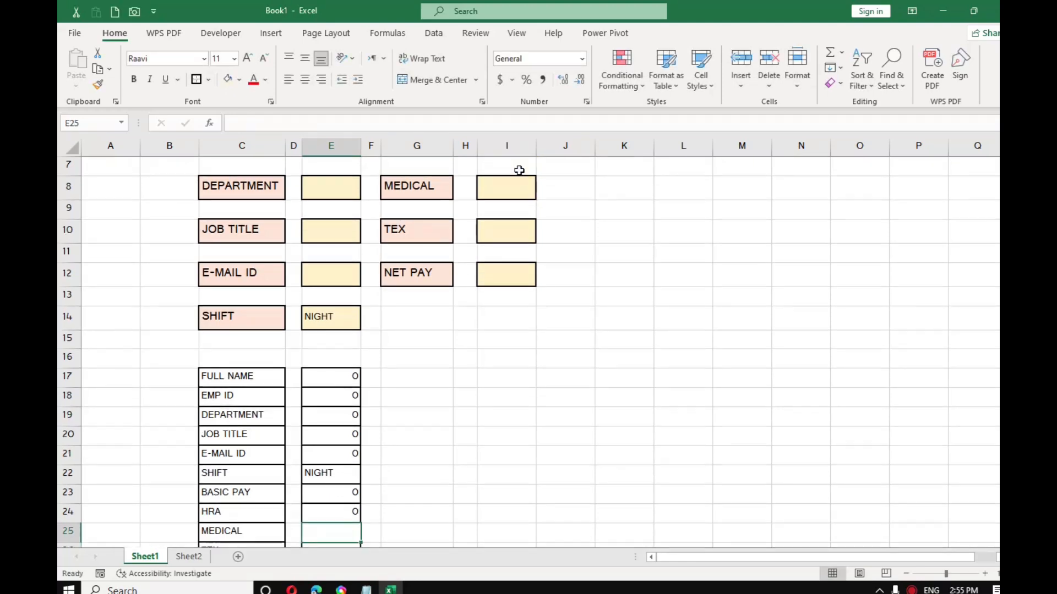
{"action": "type", "text": "="}
{"action": "left_click", "coordinate": [505, 175]}
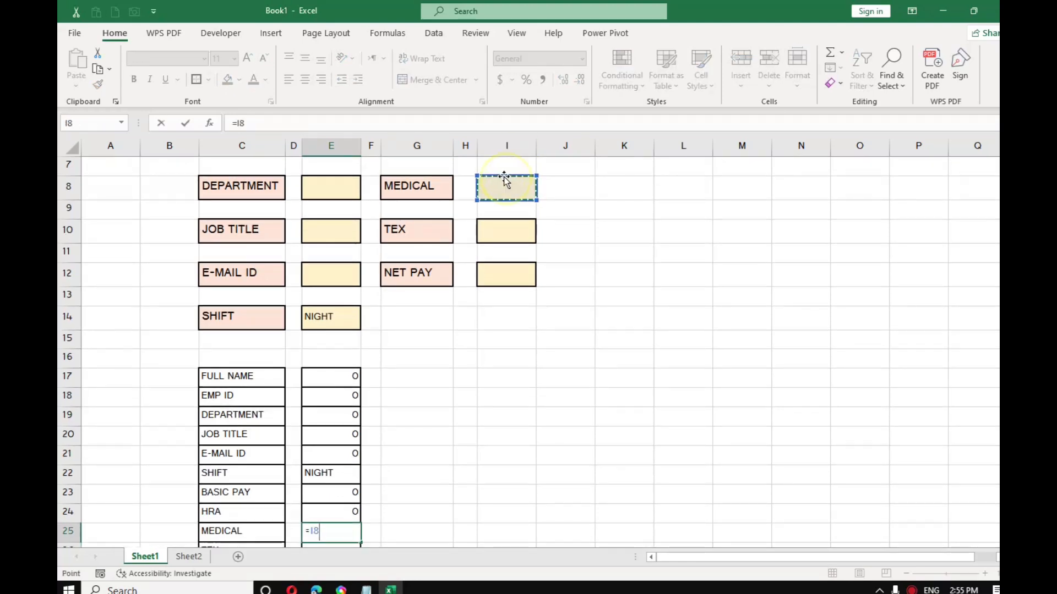
{"action": "key", "text": "Return"}
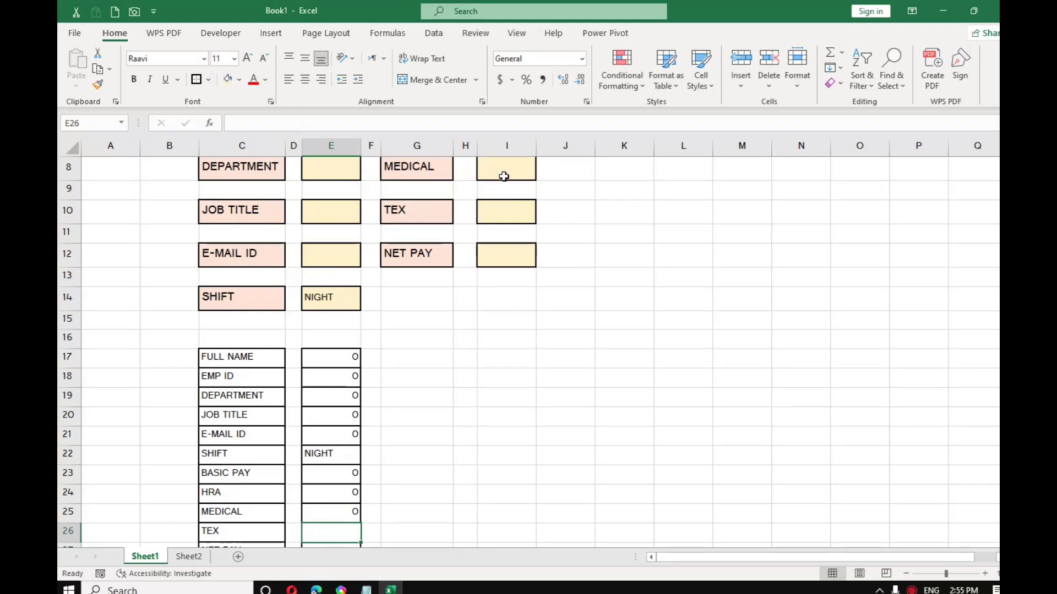
{"action": "type", "text": "="}
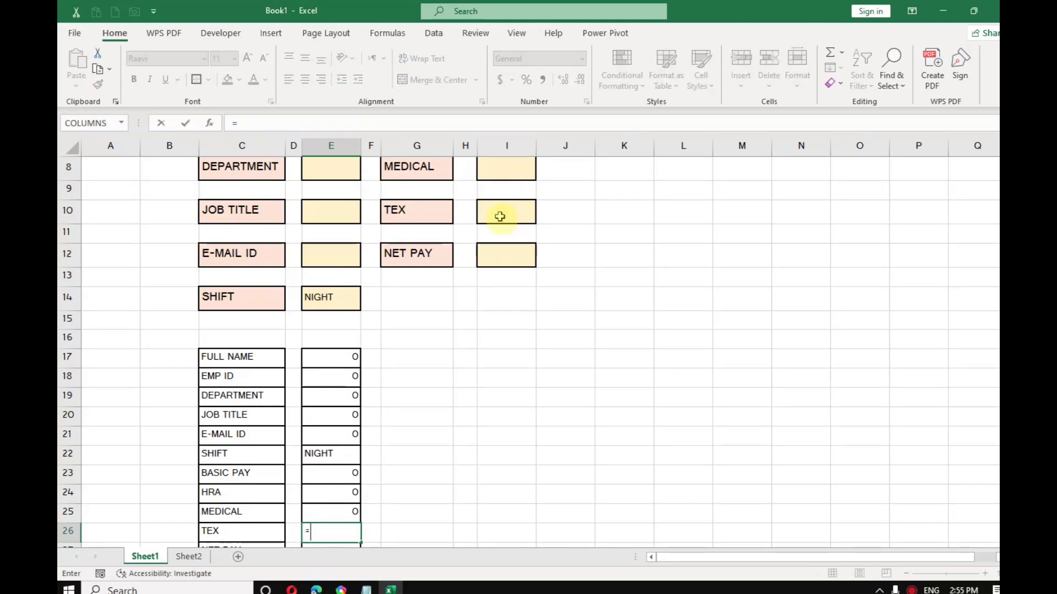
{"action": "left_click", "coordinate": [499, 215]}
{"action": "key", "text": "Return"}
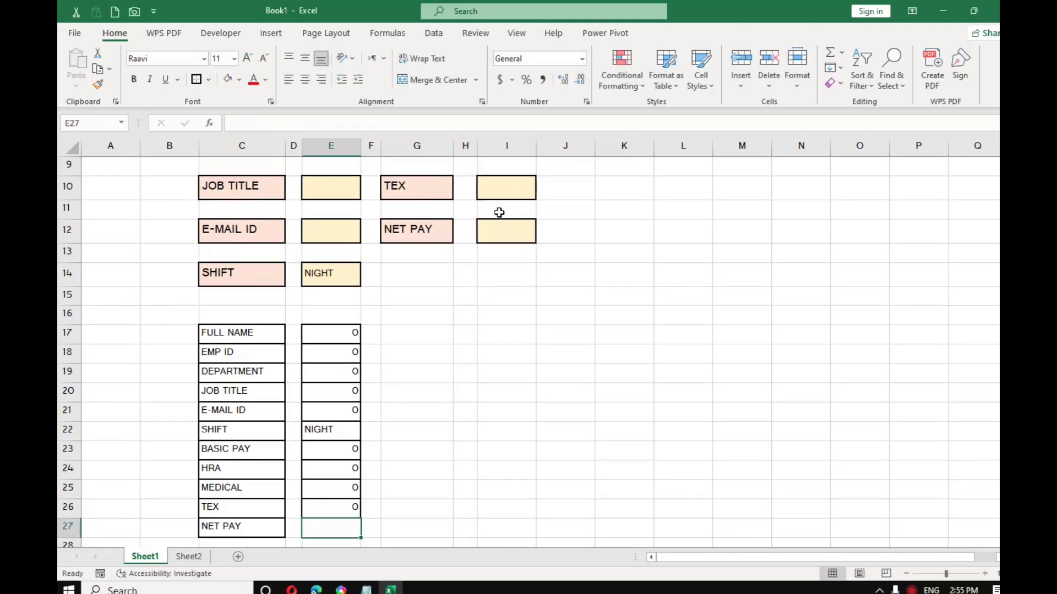
{"action": "type", "text": "="}
{"action": "left_click", "coordinate": [504, 234]}
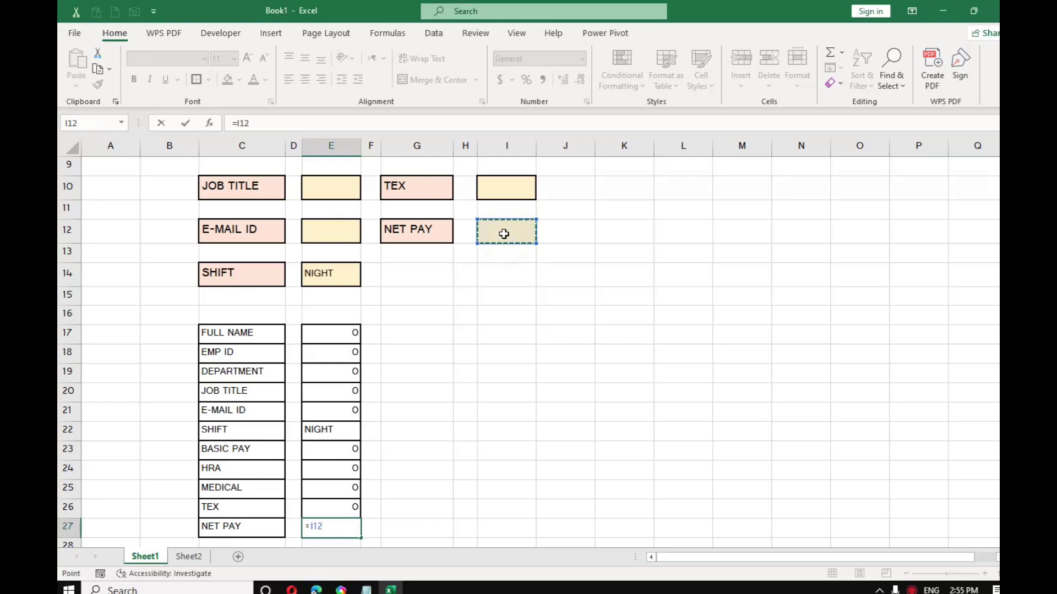
{"action": "key", "text": "Return"}
Step: Enter =I4+I6+I8-I10 in the NET PAY field I12
{"action": "scroll", "coordinate": [520, 337], "scroll_direction": "up", "scroll_amount": 2}
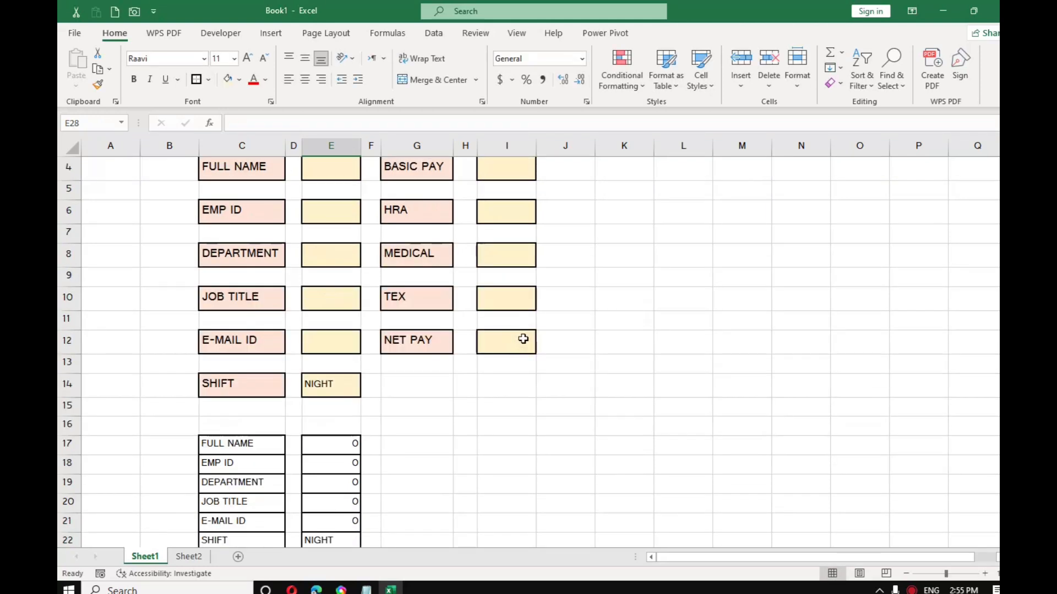
{"action": "left_click", "coordinate": [519, 336]}
{"action": "type", "text": "="}
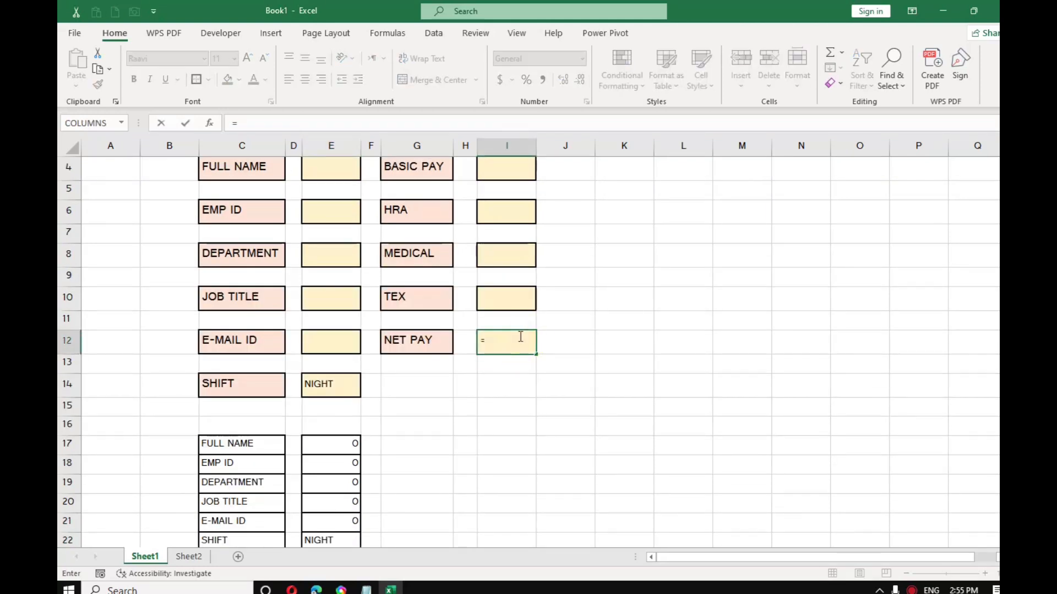
{"action": "type", "text": "SUM"}
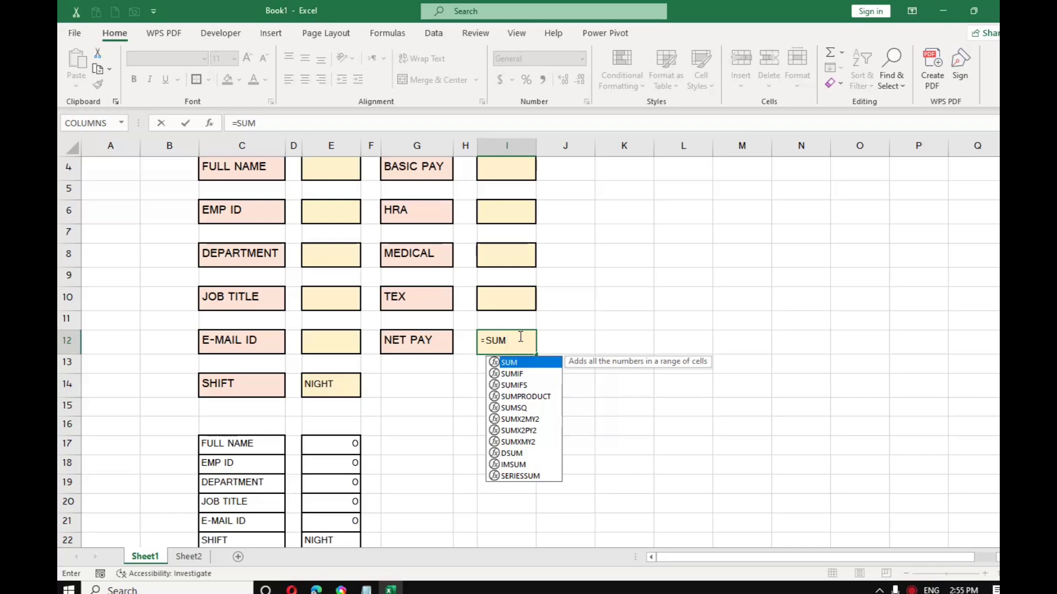
{"action": "type", "text": "("}
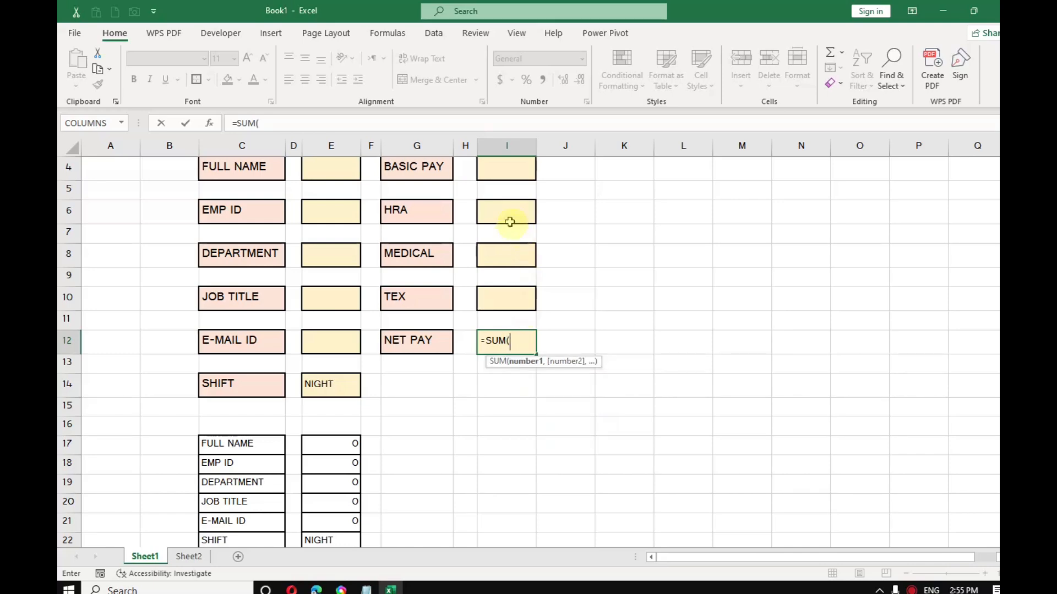
{"action": "scroll", "coordinate": [503, 221], "scroll_direction": "up", "scroll_amount": 1}
{"action": "key", "text": "BackSpace"}
{"action": "key", "text": "BackSpace"}
{"action": "key", "text": "BackSpace"}
{"action": "key", "text": "BackSpace"}
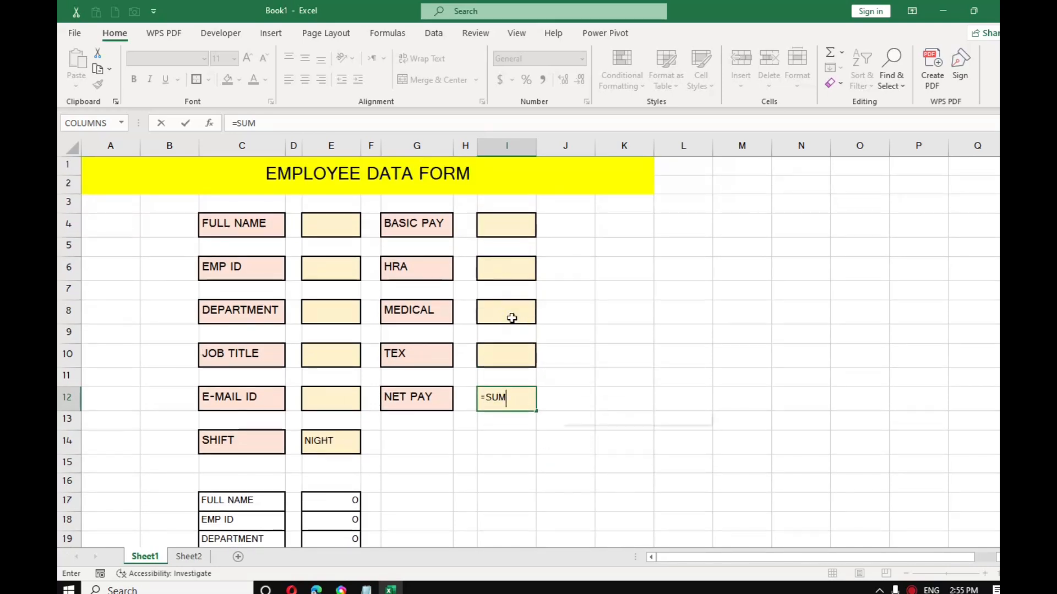
{"action": "left_click", "coordinate": [495, 228]}
{"action": "type", "text": "+"}
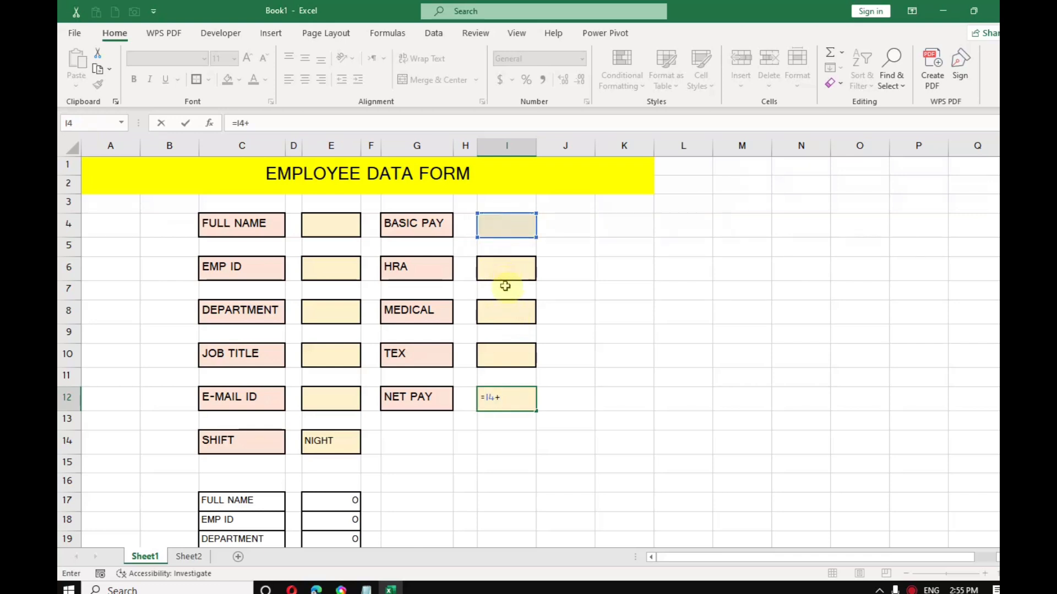
{"action": "left_click", "coordinate": [504, 267]}
{"action": "type", "text": "+"}
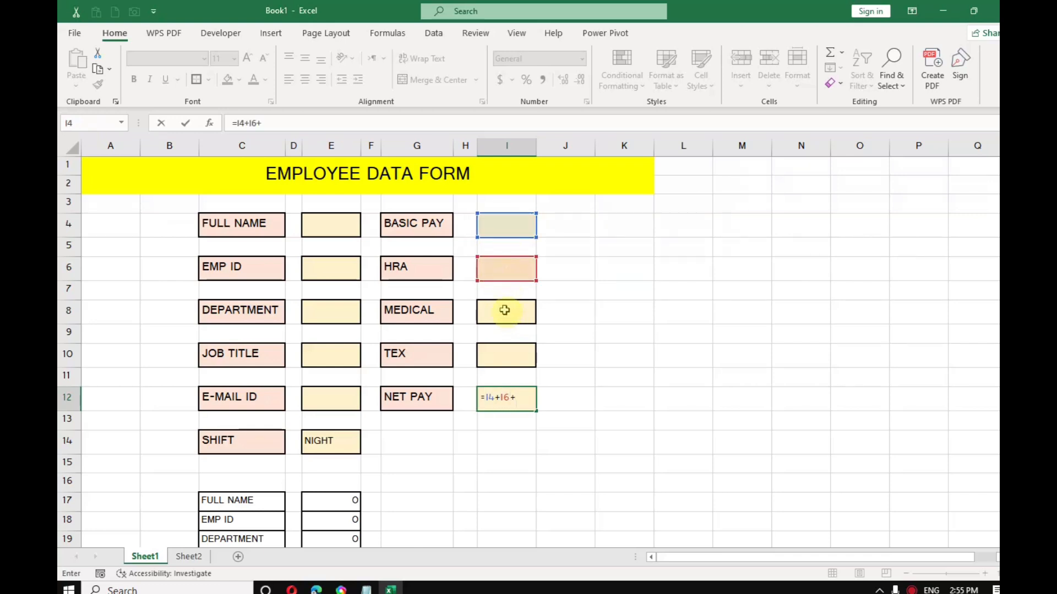
{"action": "left_click", "coordinate": [504, 311]}
{"action": "type", "text": "-"}
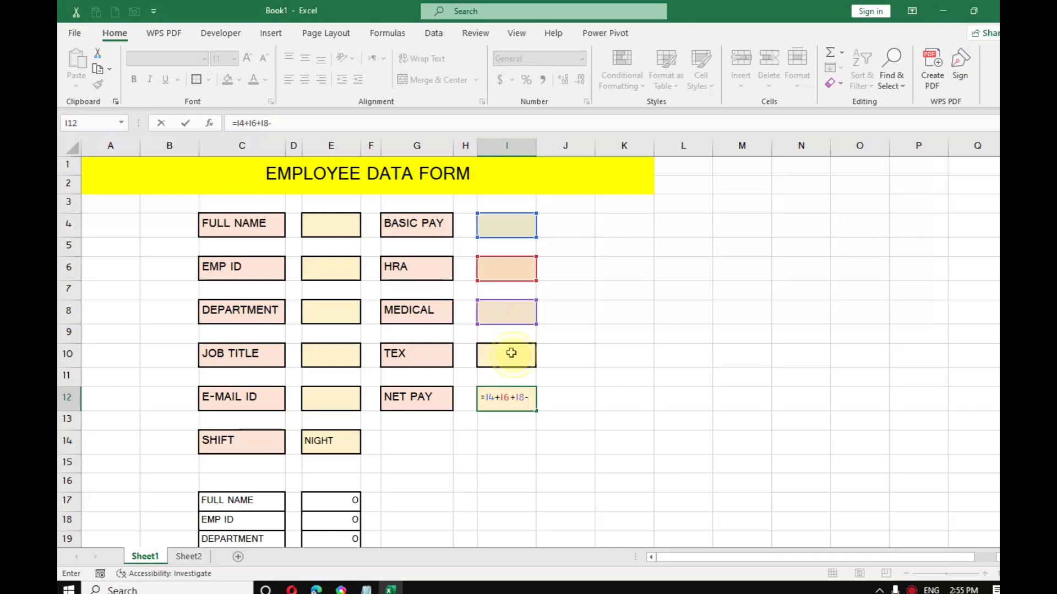
{"action": "left_click", "coordinate": [511, 353]}
{"action": "key", "text": "Return"}
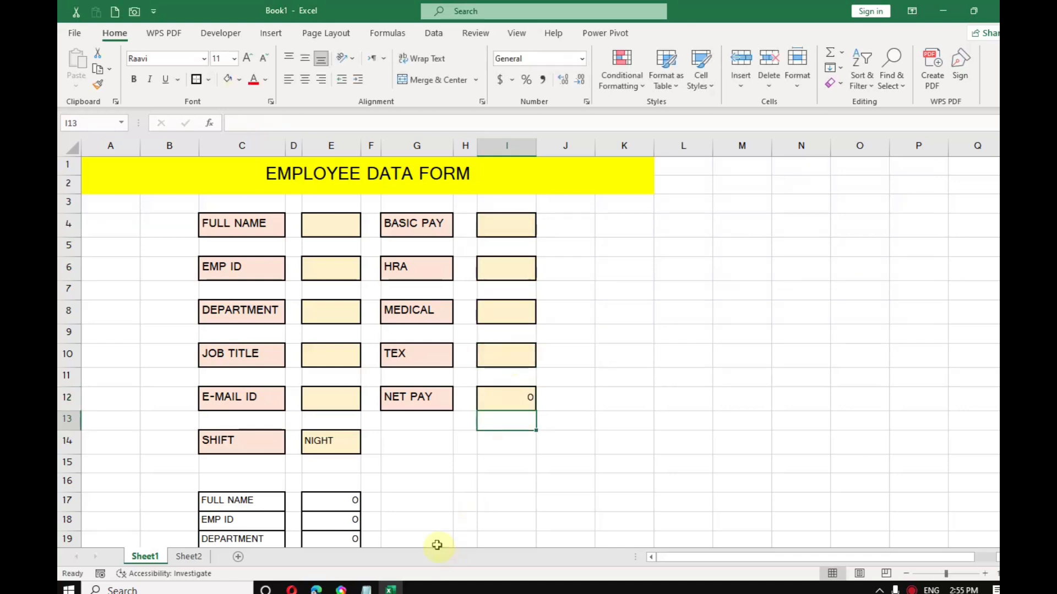
{"action": "left_click", "coordinate": [346, 228]}
Step: Enter the employee's full name, employee ID, department SSC, job title CLERK and e-mail
{"action": "type", "text": "KOMAL"}
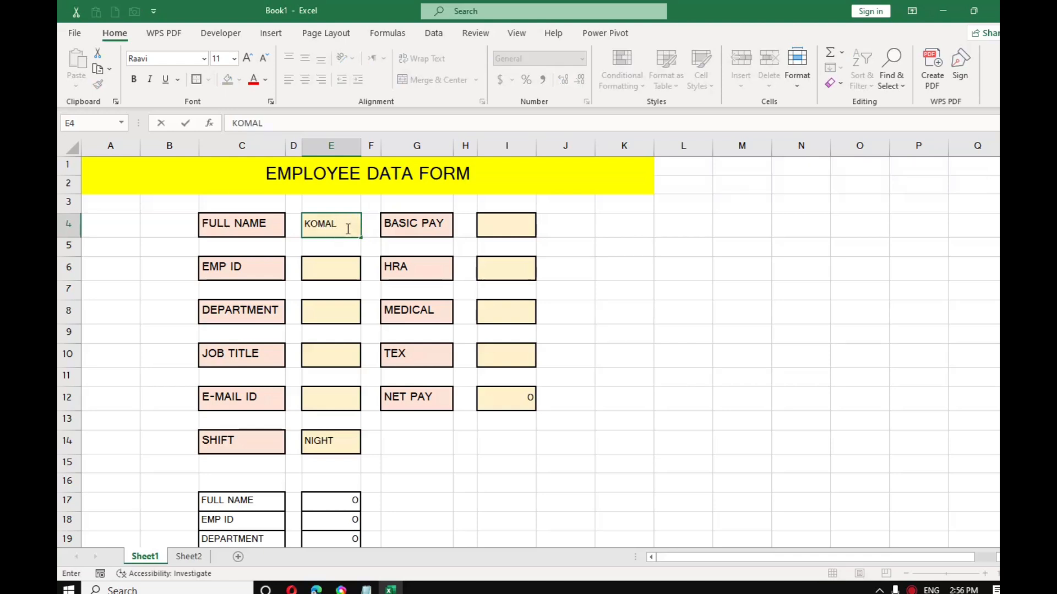
{"action": "key", "text": "Return"}
{"action": "key", "text": "Down"}
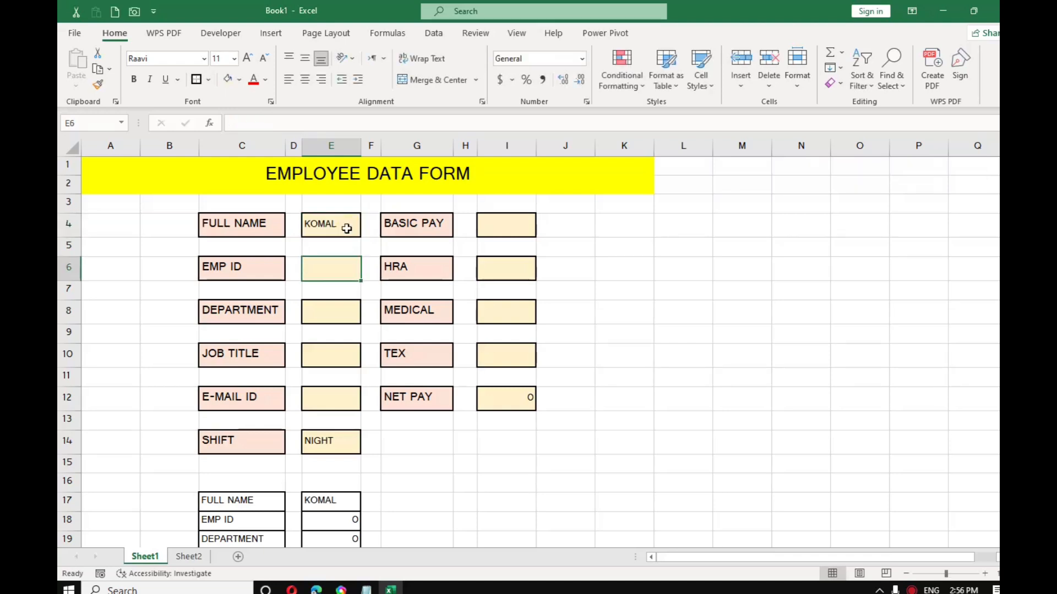
{"action": "type", "text": "2DHT"}
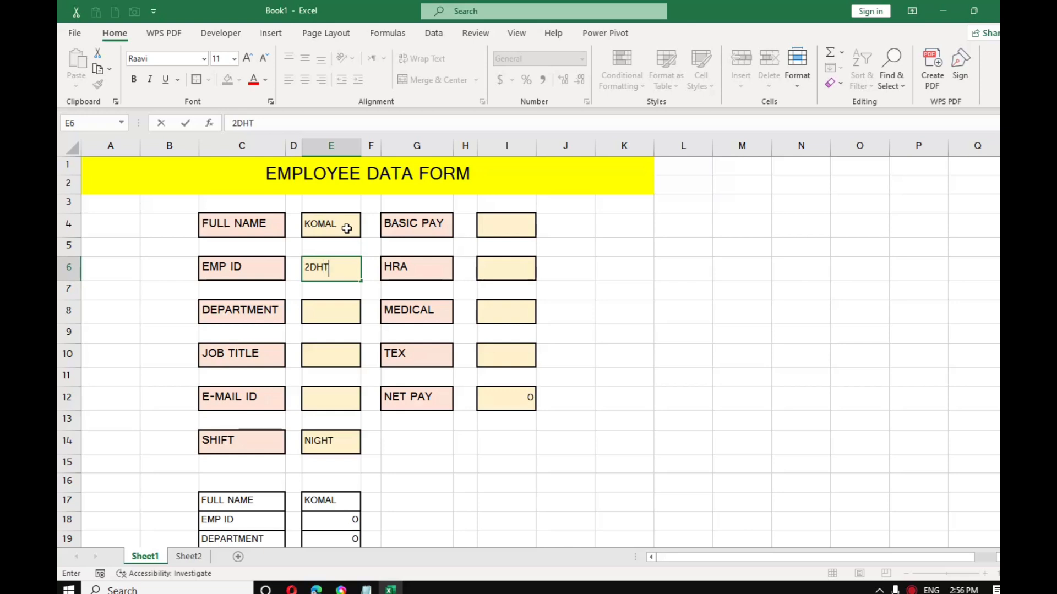
{"action": "key", "text": "Return"}
{"action": "key", "text": "Down"}
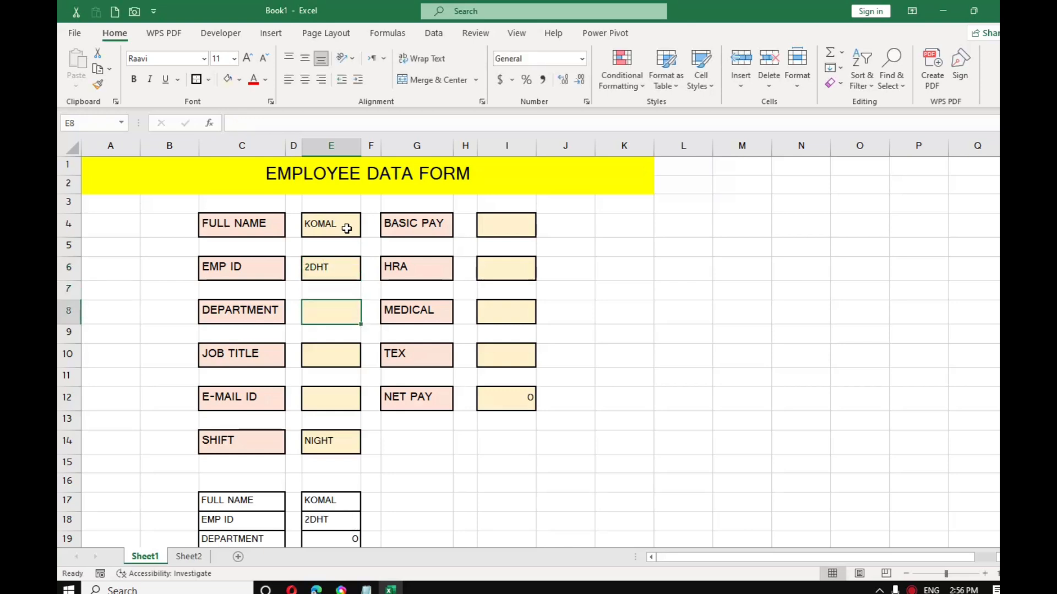
{"action": "type", "text": "SSC"}
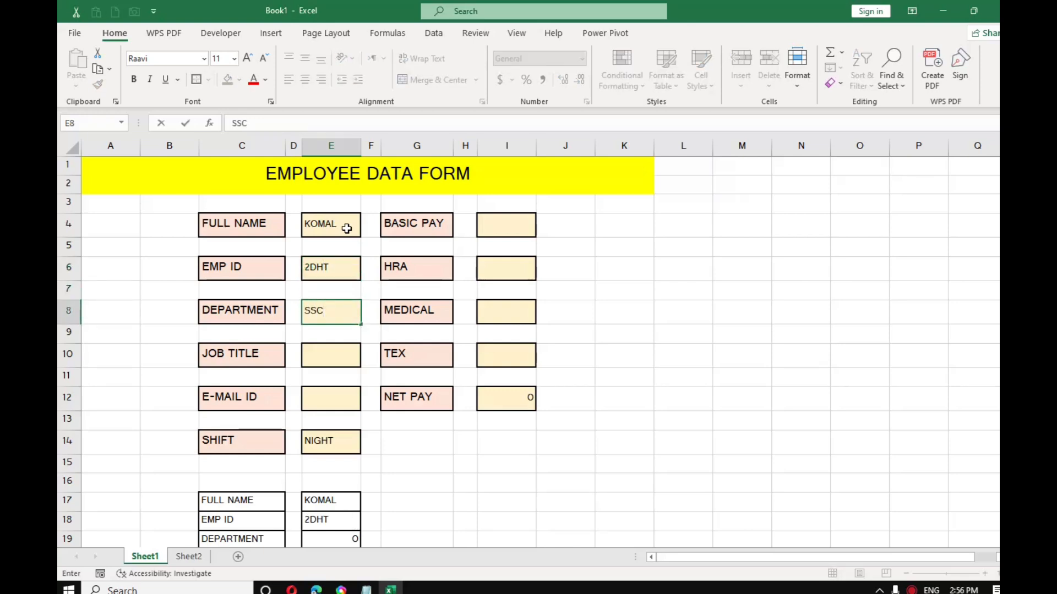
{"action": "key", "text": "Return"}
{"action": "key", "text": "Down"}
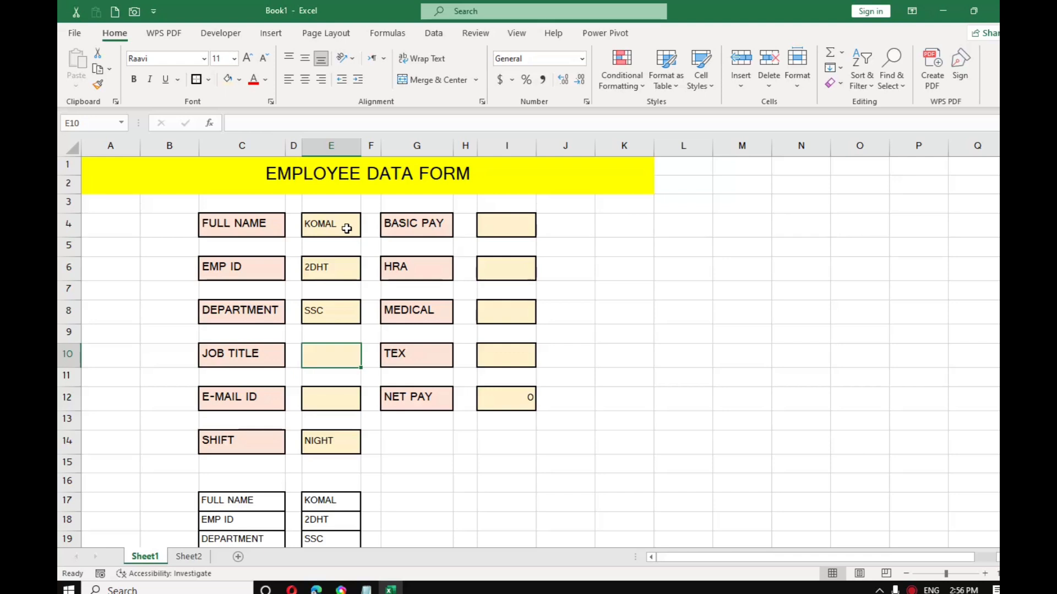
{"action": "type", "text": "CLERK"}
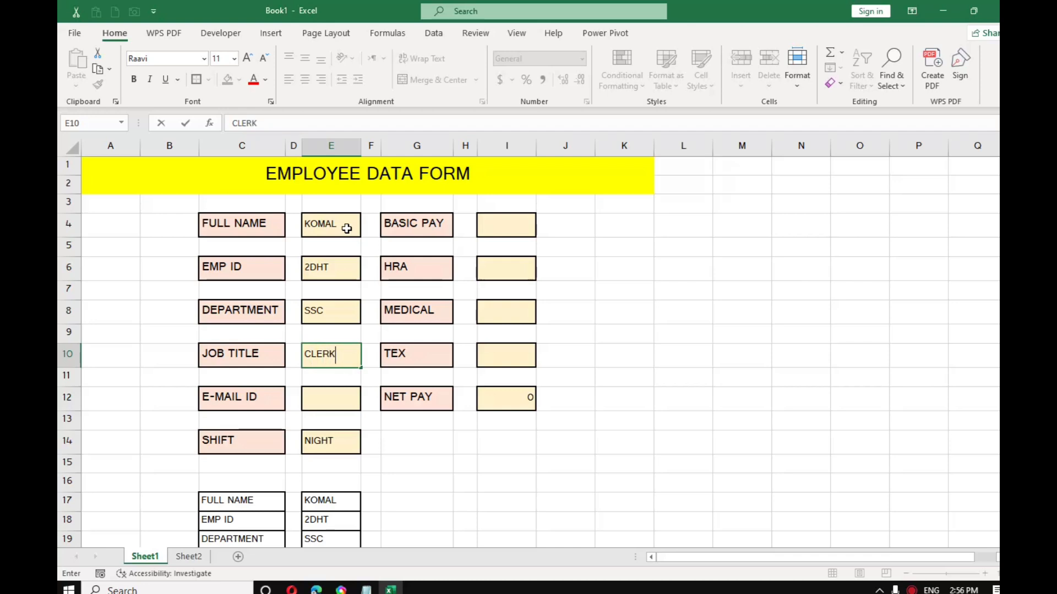
{"action": "key", "text": "Return"}
{"action": "key", "text": "Return"}
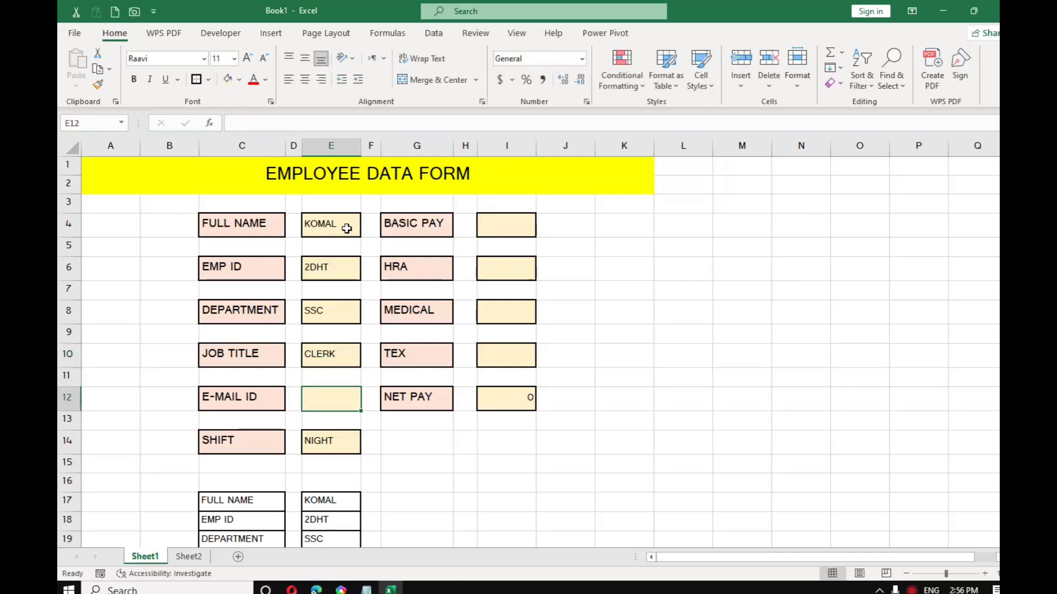
{"action": "type", "text": "KOMAL"}
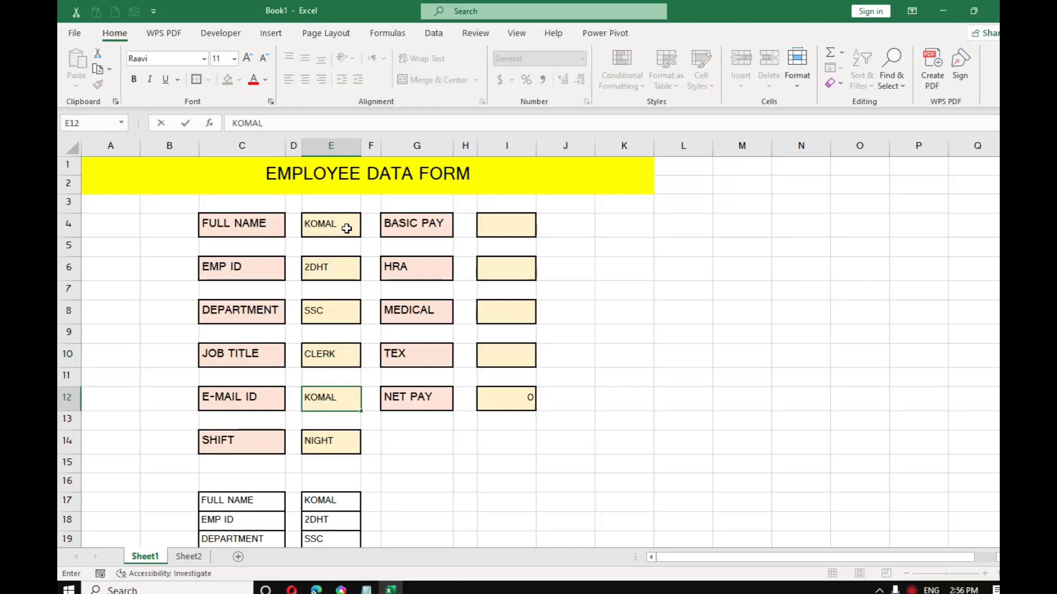
{"action": "type", "text": "@123"}
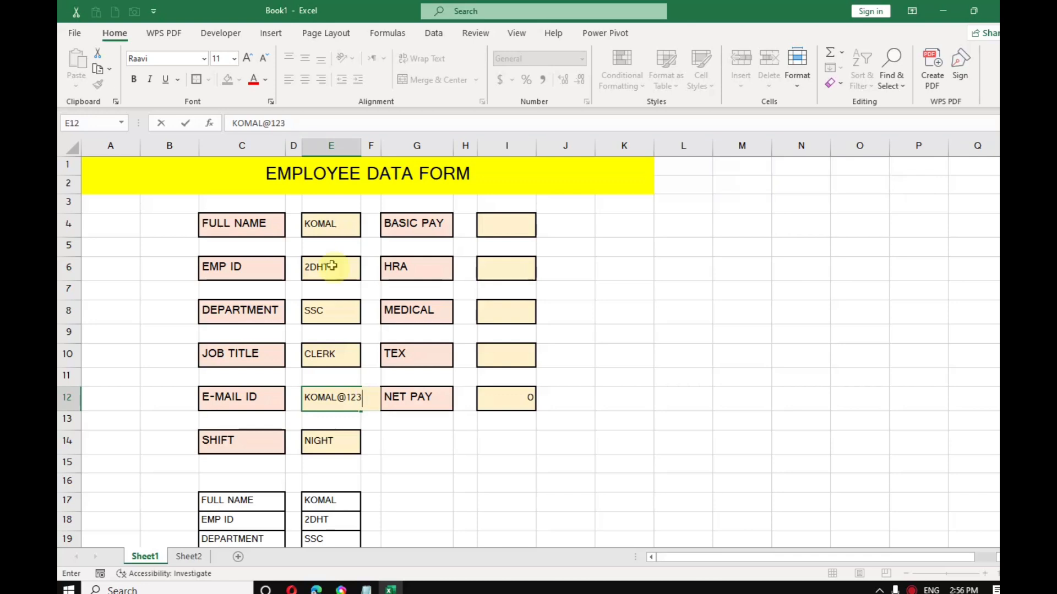
Step: Set the shift to DAY and enter basic pay 34000 and HRA 2300
{"action": "left_click", "coordinate": [344, 440]}
{"action": "left_click", "coordinate": [367, 449]}
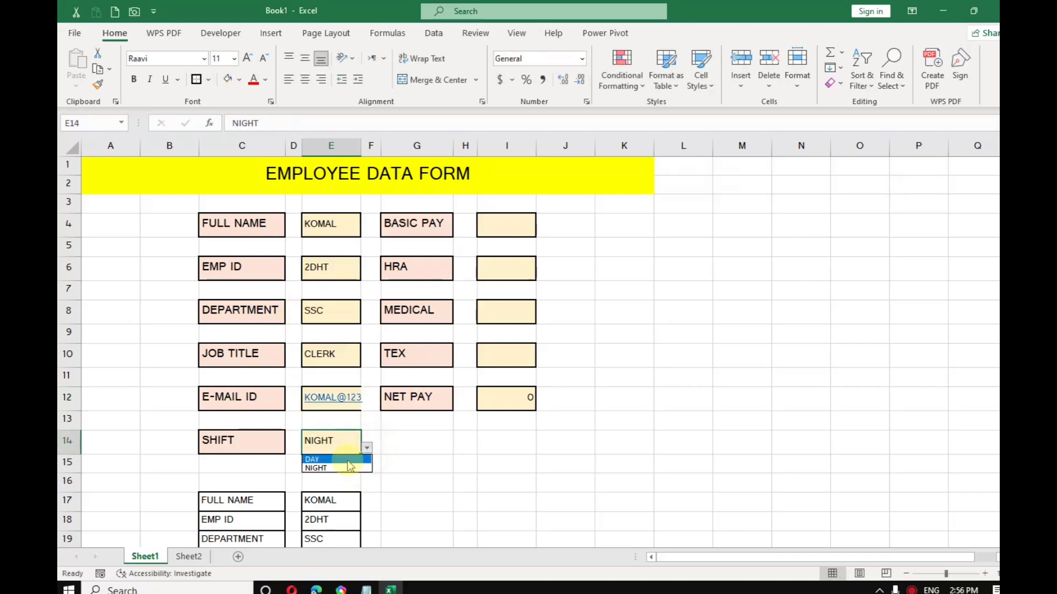
{"action": "left_click", "coordinate": [517, 226]}
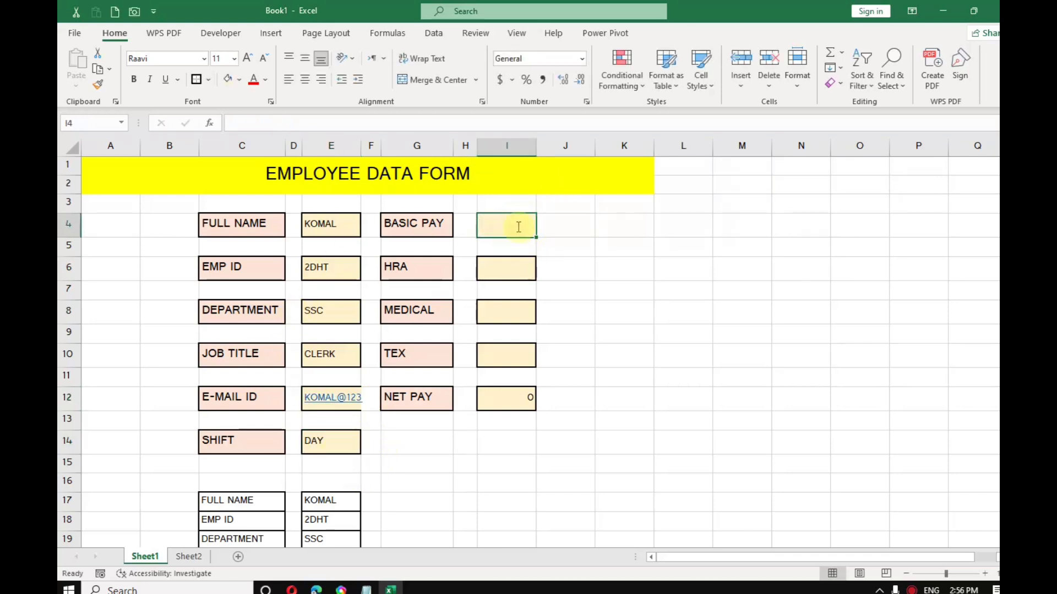
{"action": "type", "text": "34000"}
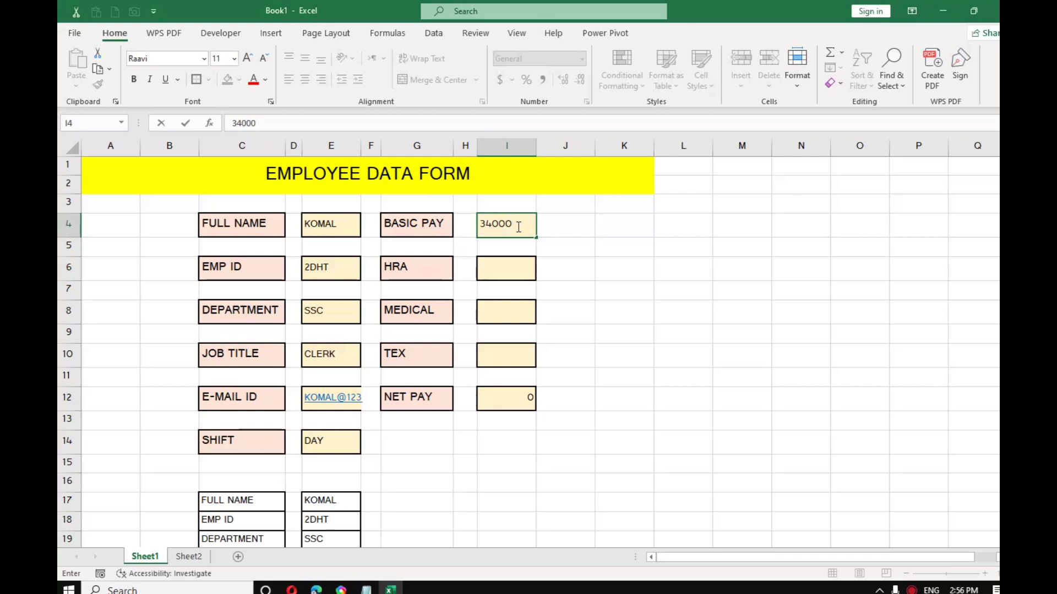
{"action": "key", "text": "Return"}
{"action": "key", "text": "Return"}
{"action": "type", "text": "23"}
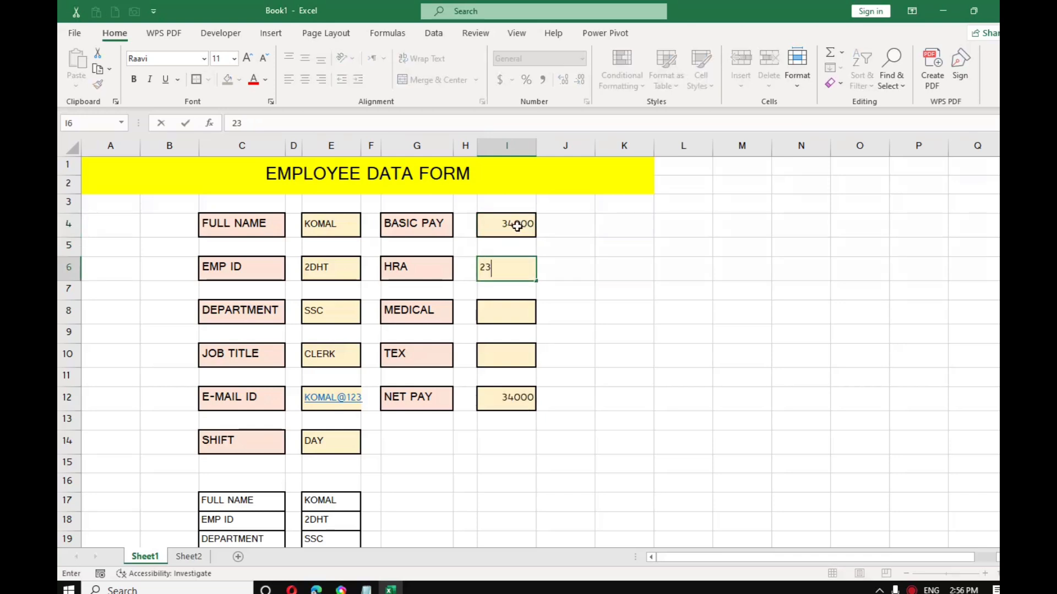
{"action": "type", "text": "00"}
{"action": "key", "text": "Return"}
{"action": "type", "text": "34"}
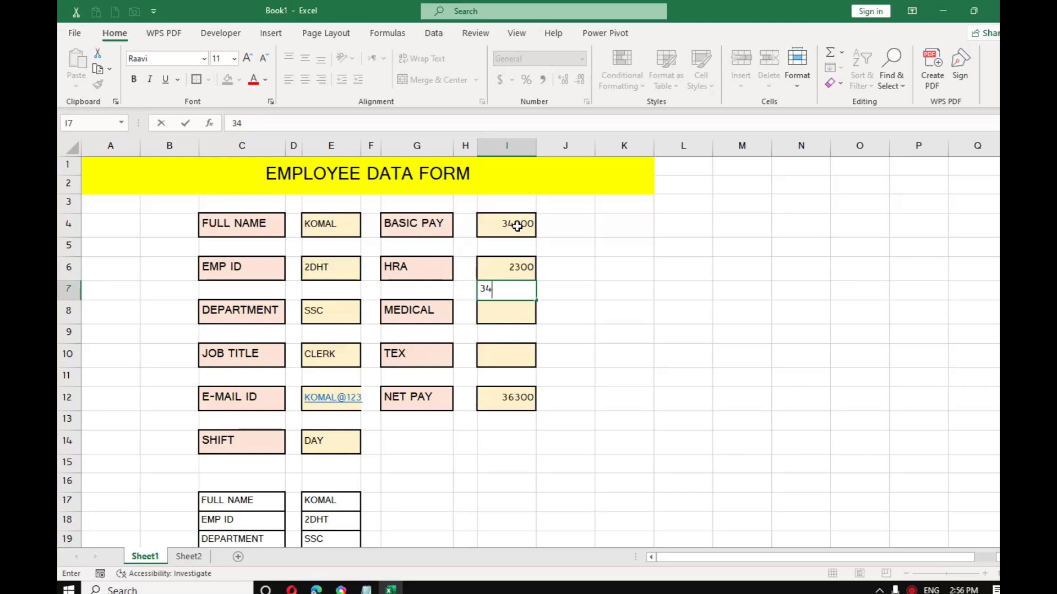
{"action": "key", "text": "Return"}
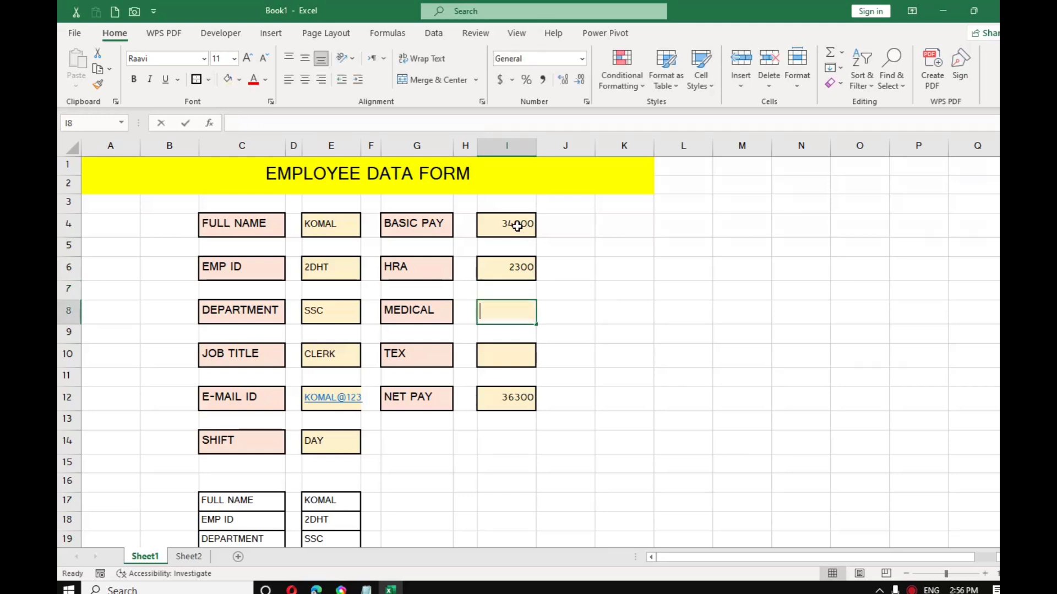
Step: Enter MEDICAL 3400 and TEX 5600 so NET PAY shows 34100
{"action": "type", "text": "3400"}
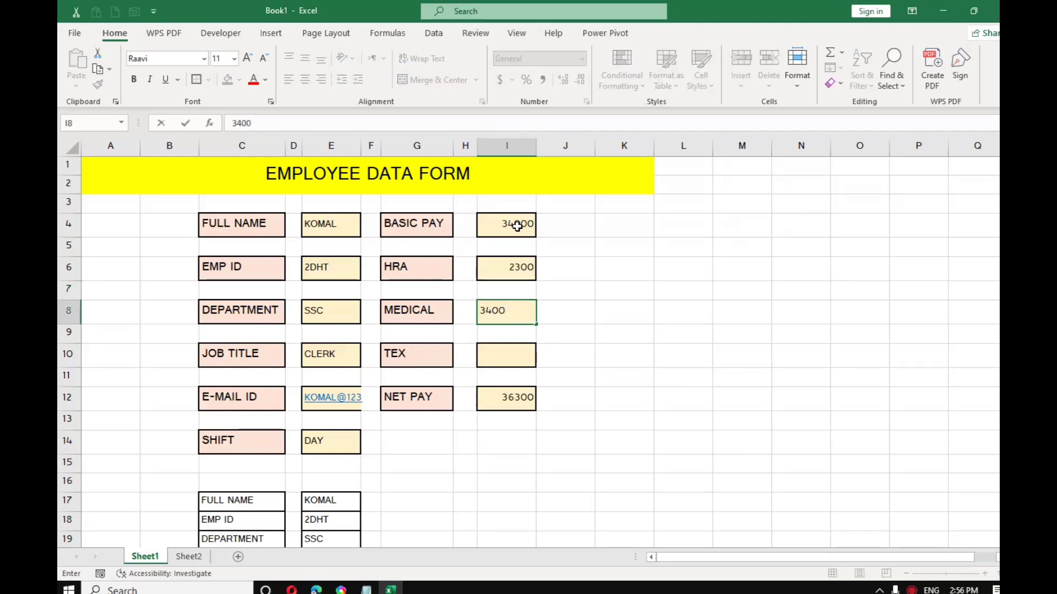
{"action": "key", "text": "Return"}
{"action": "type", "text": "560"}
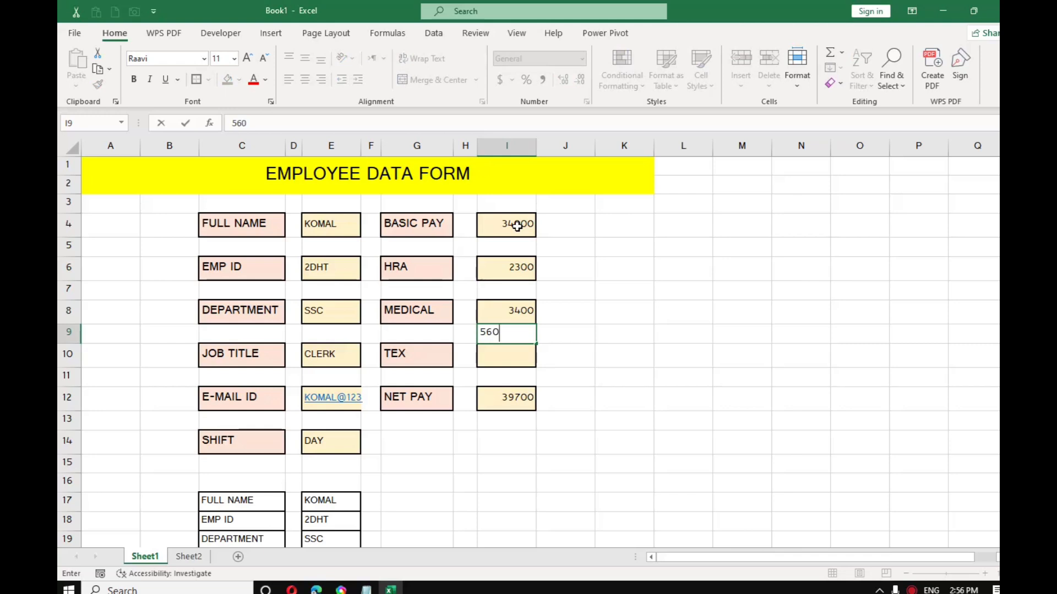
{"action": "key", "text": "BackSpace"}
{"action": "key", "text": "Return"}
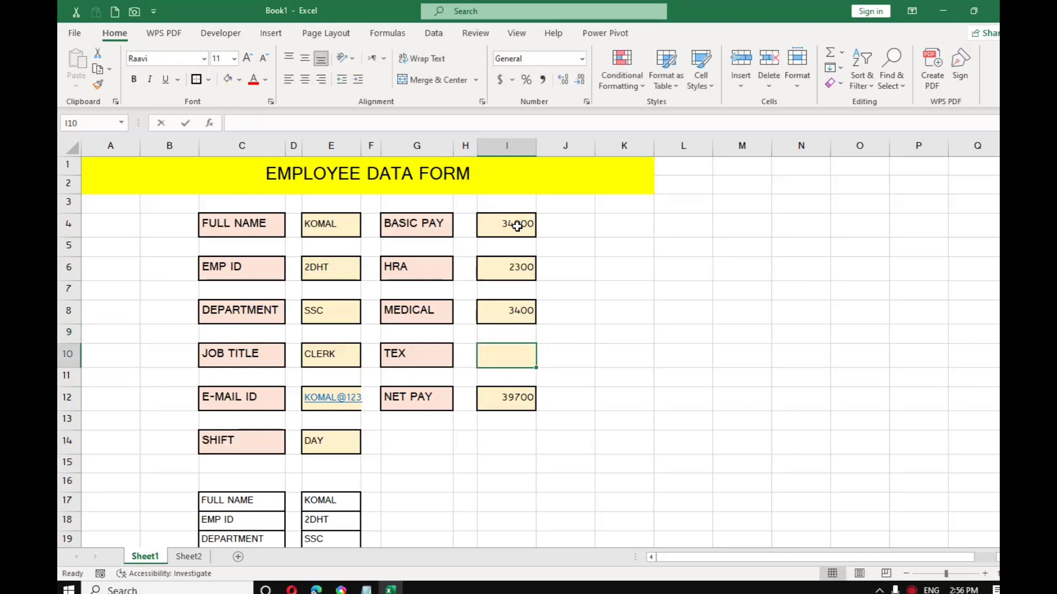
{"action": "type", "text": "5600"}
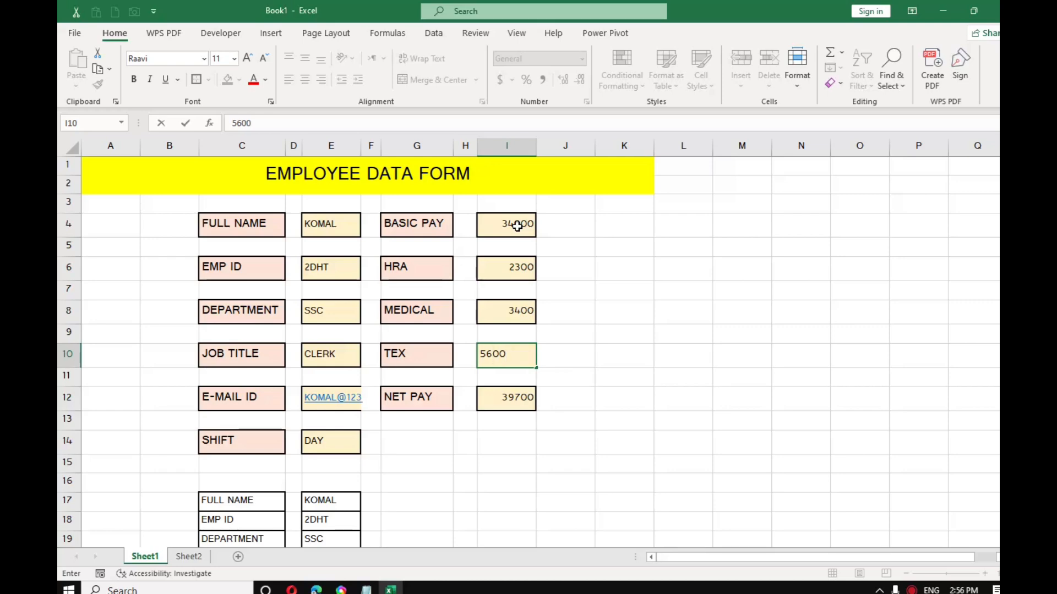
{"action": "key", "text": "Return"}
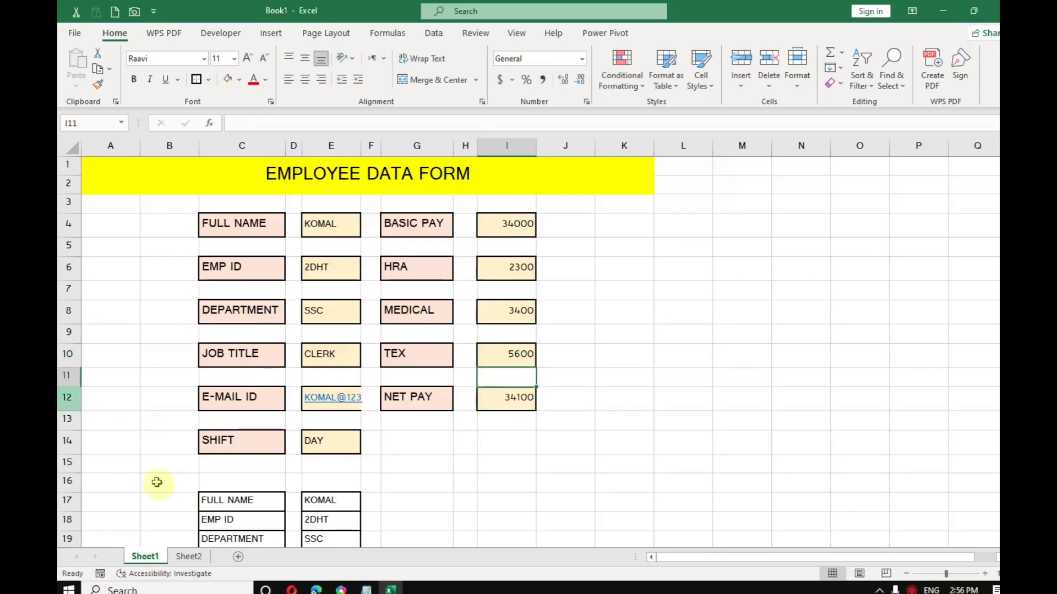
{"action": "scroll", "coordinate": [396, 394], "scroll_direction": "down", "scroll_amount": 4}
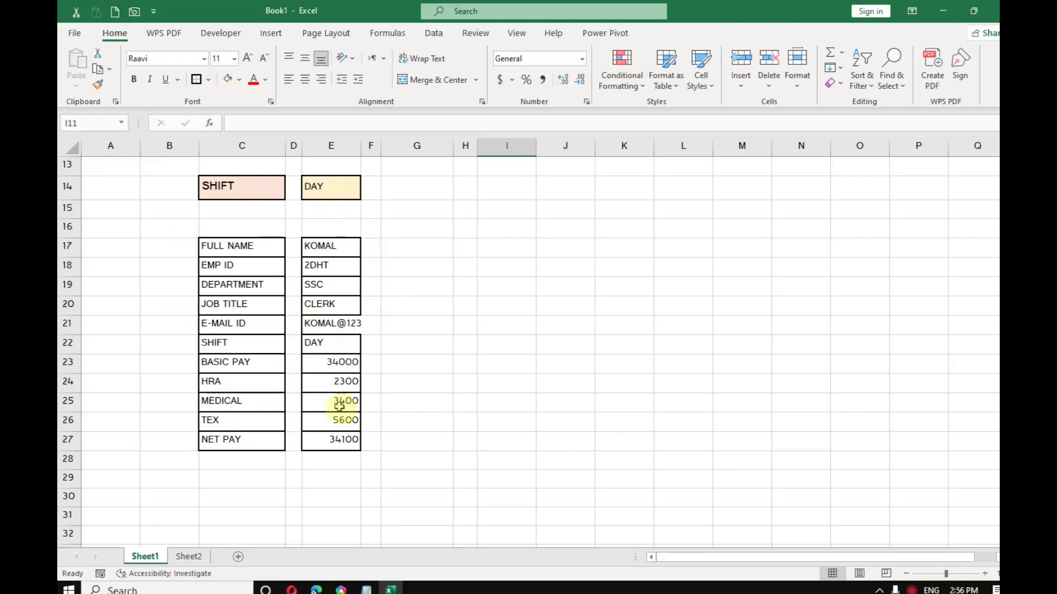
{"action": "scroll", "coordinate": [339, 405], "scroll_direction": "up", "scroll_amount": 4}
{"action": "scroll", "coordinate": [341, 413], "scroll_direction": "down", "scroll_amount": 1}
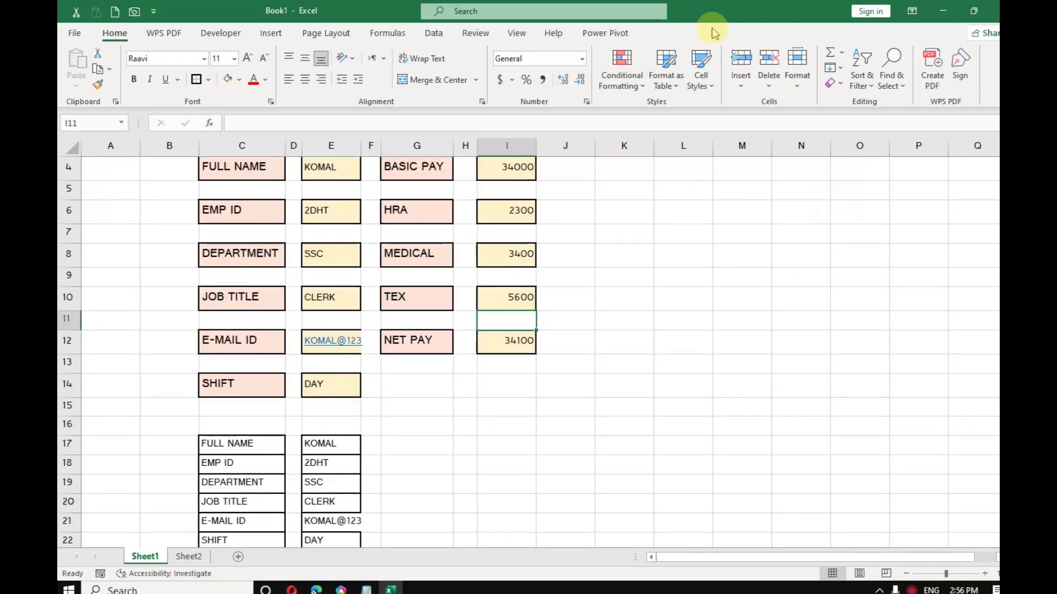
Step: Merge I14:J15 into one cell and fill it blue
{"action": "left_click", "coordinate": [230, 38]}
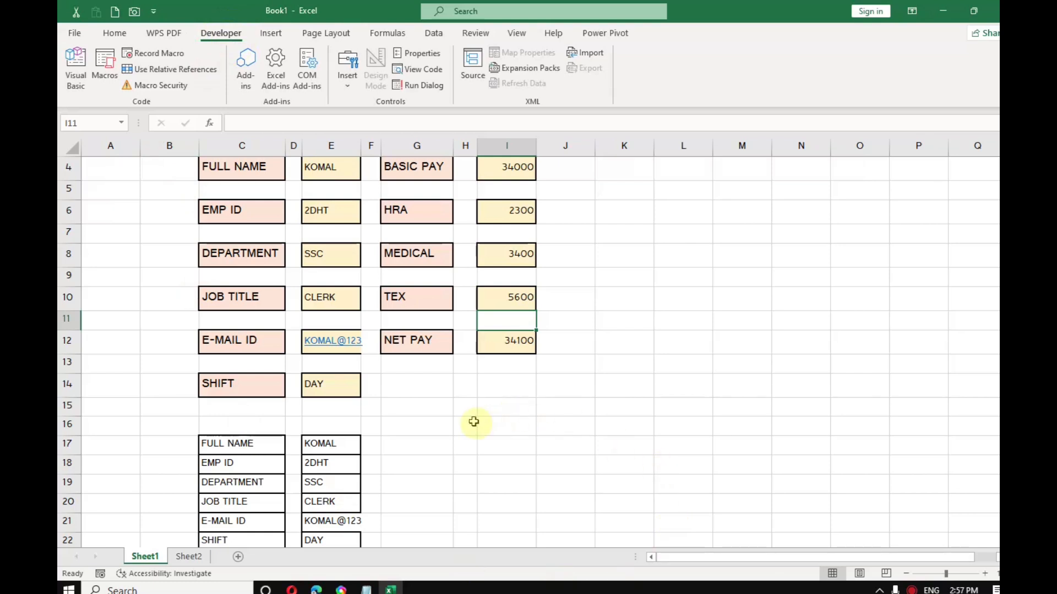
{"action": "left_click_drag", "start_coordinate": [493, 383], "coordinate": [565, 405]}
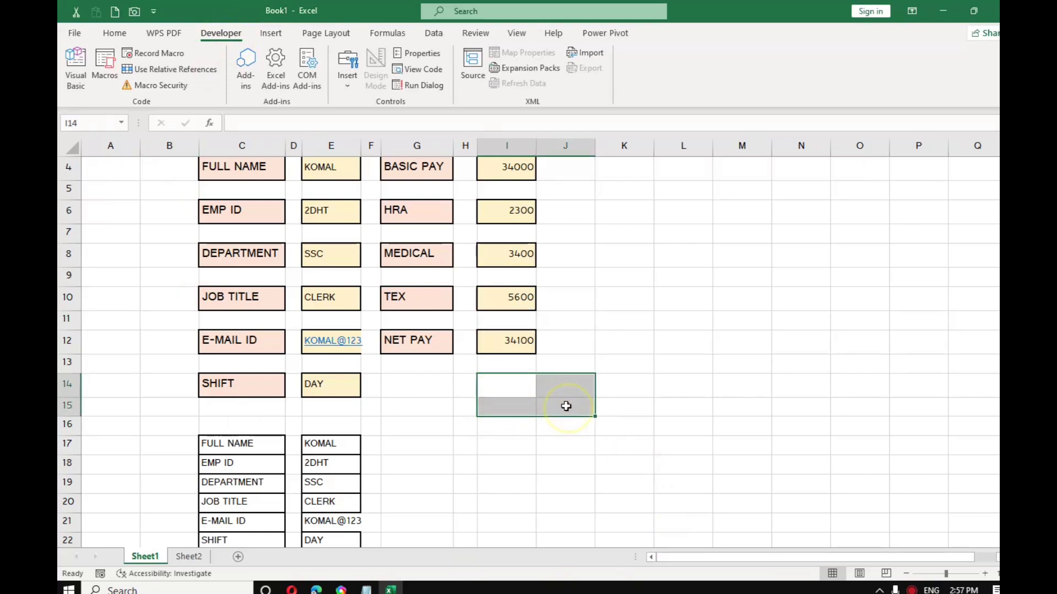
{"action": "left_click", "coordinate": [114, 33]}
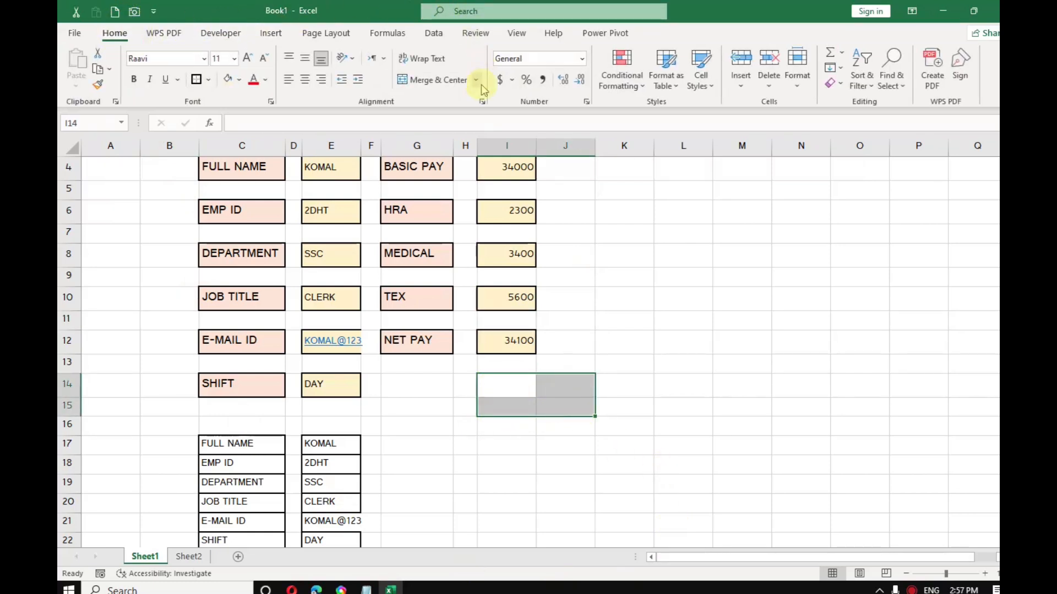
{"action": "left_click", "coordinate": [434, 82]}
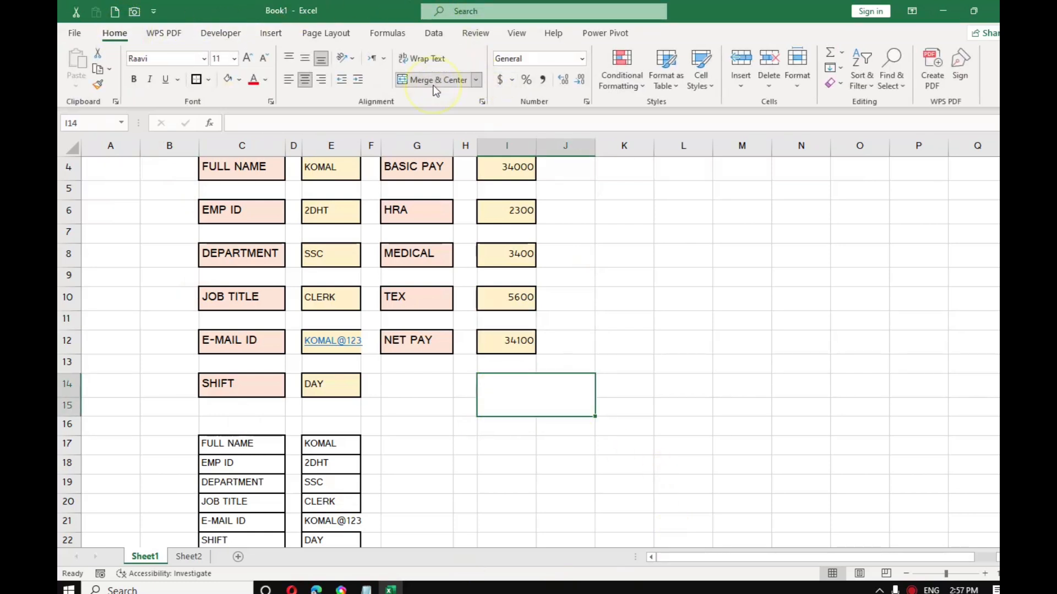
{"action": "left_click", "coordinate": [241, 83]}
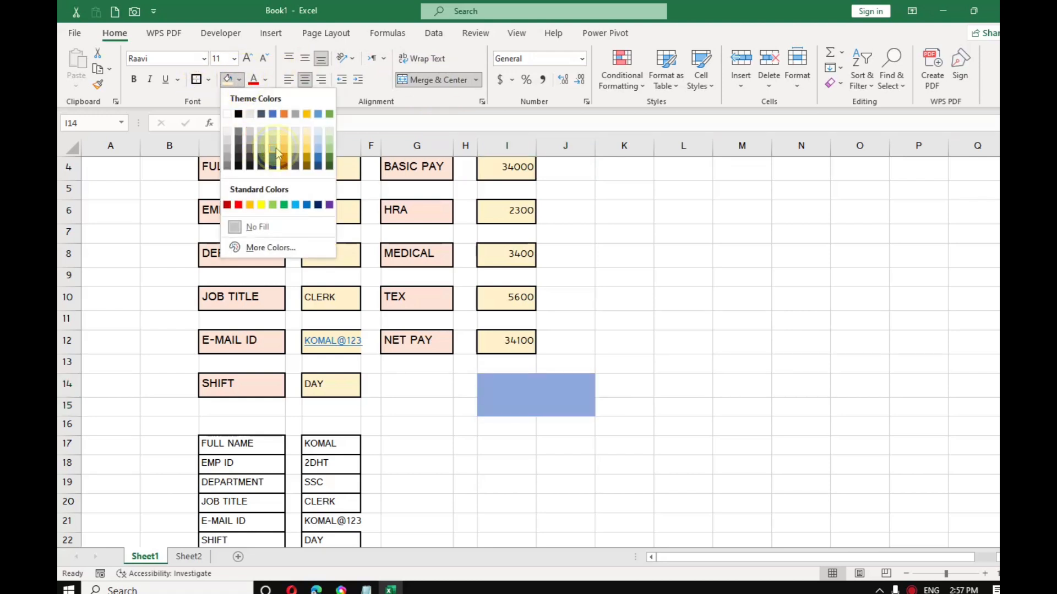
{"action": "left_click", "coordinate": [261, 159]}
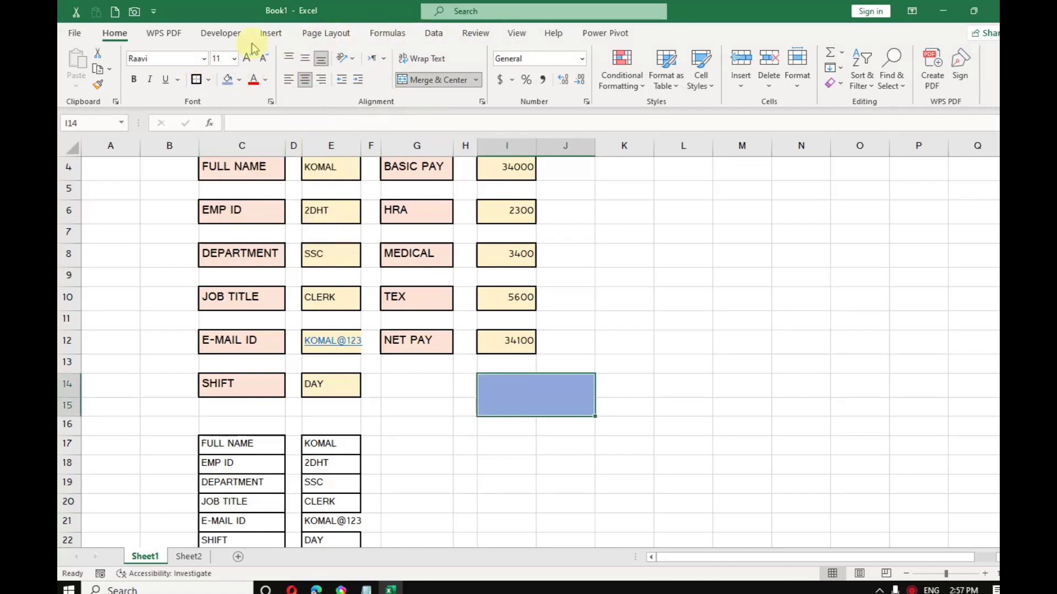
Step: Draw a form button over the blue block and assign it the GOVT macro
{"action": "left_click", "coordinate": [234, 35]}
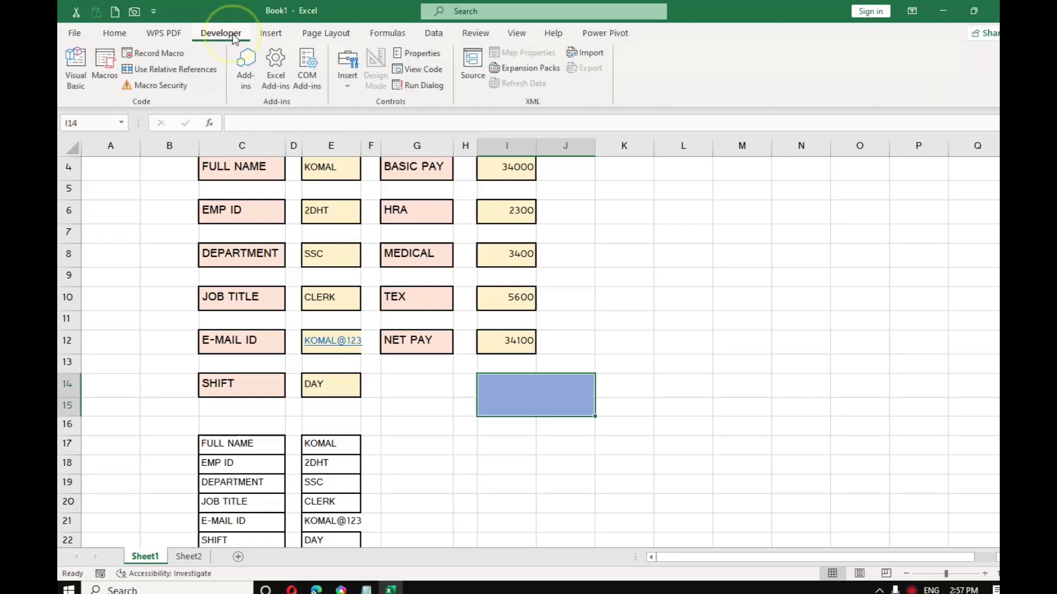
{"action": "left_click", "coordinate": [347, 77]}
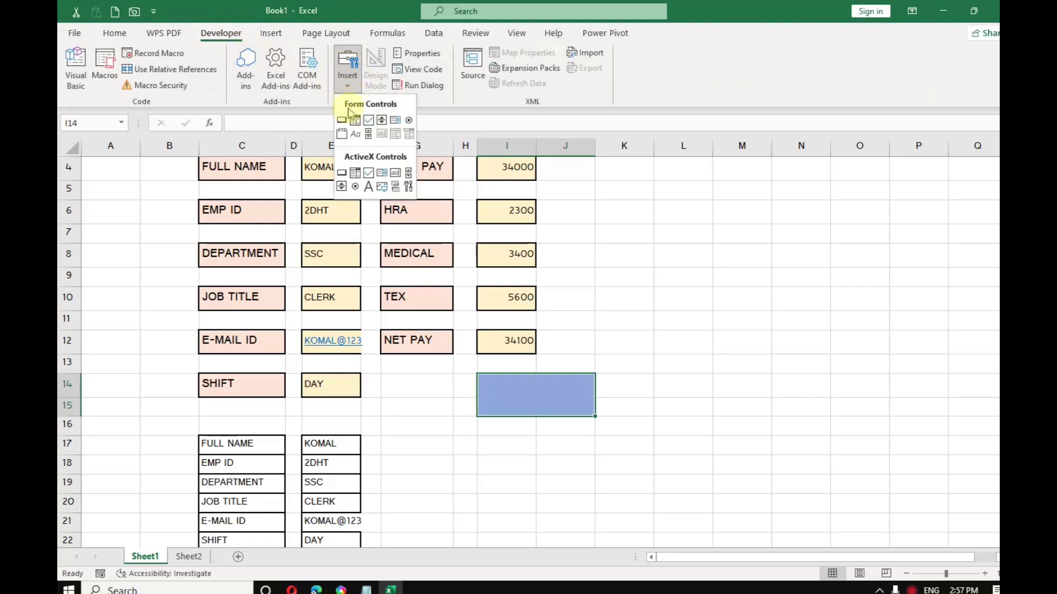
{"action": "left_click", "coordinate": [342, 121]}
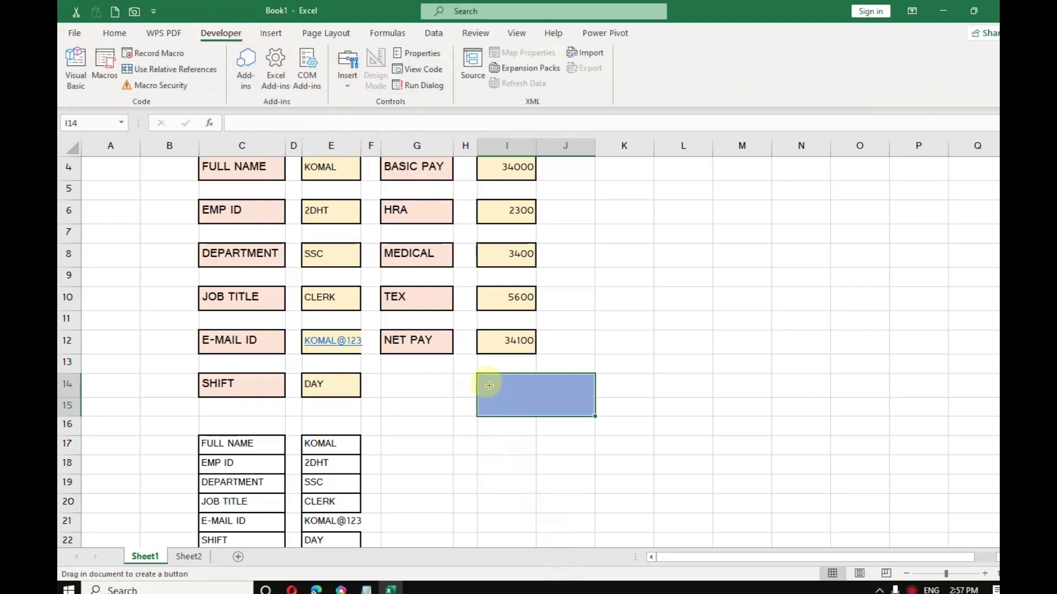
{"action": "mouse_move", "coordinate": [490, 384]}
{"action": "left_mouse_down"}
{"action": "mouse_move", "coordinate": [573, 396]}
{"action": "mouse_move", "coordinate": [582, 409]}
{"action": "left_mouse_up"}
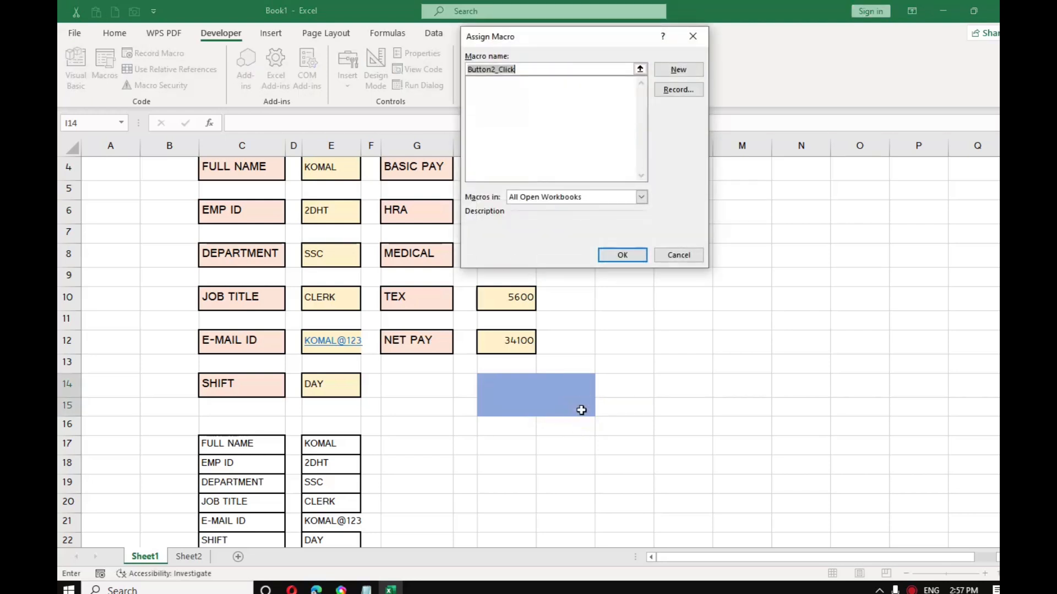
{"action": "key", "text": "BackSpace"}
{"action": "key", "text": "Return"}
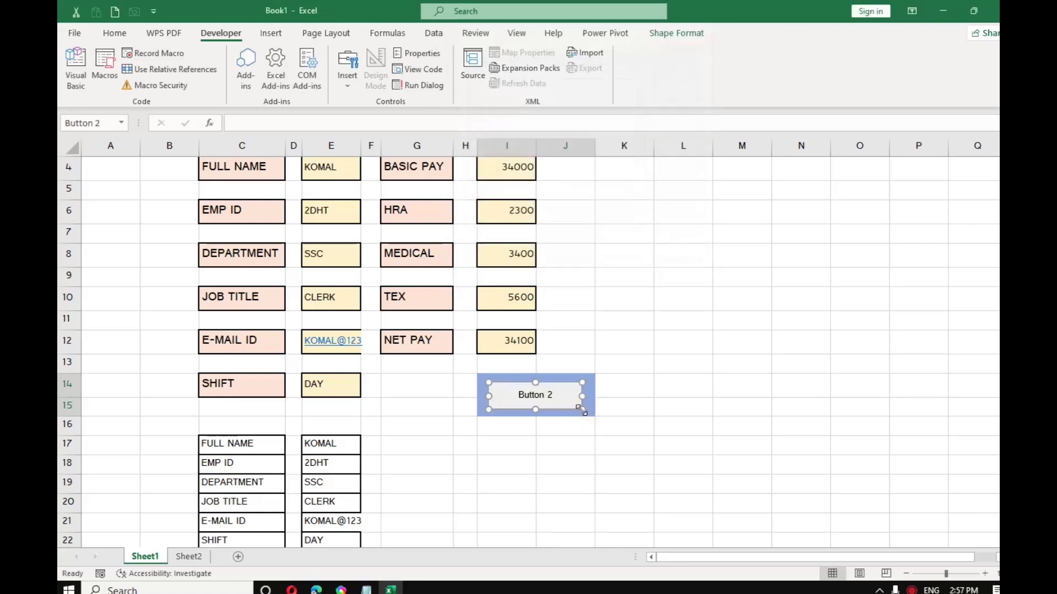
Step: Relabel the button SUBMIT
{"action": "left_click", "coordinate": [552, 393]}
{"action": "key", "text": "Delete"}
{"action": "key", "text": "Delete"}
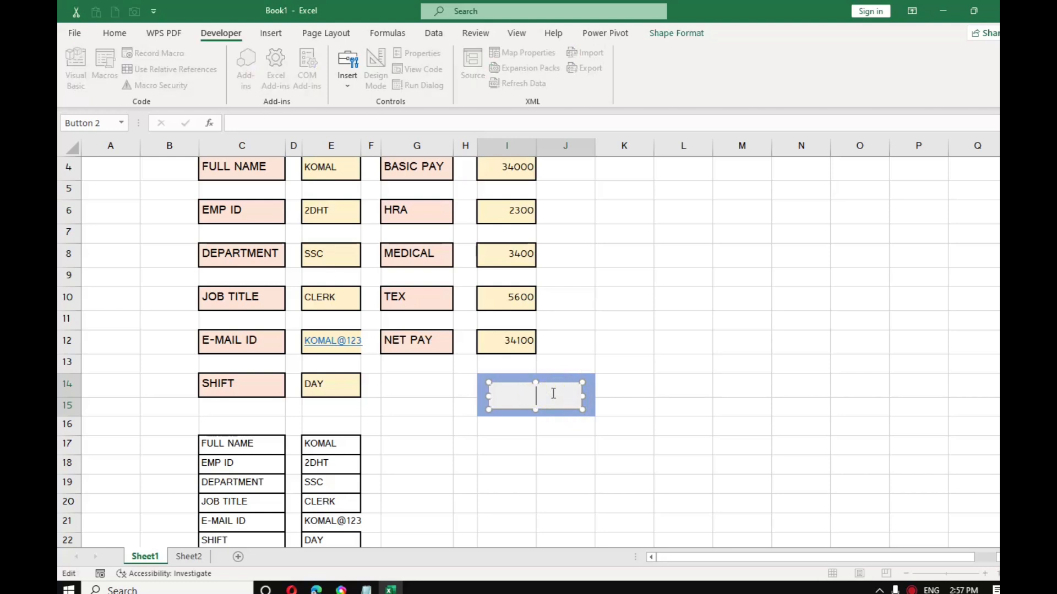
{"action": "type", "text": "SUBMIT"}
{"action": "left_click", "coordinate": [513, 483]}
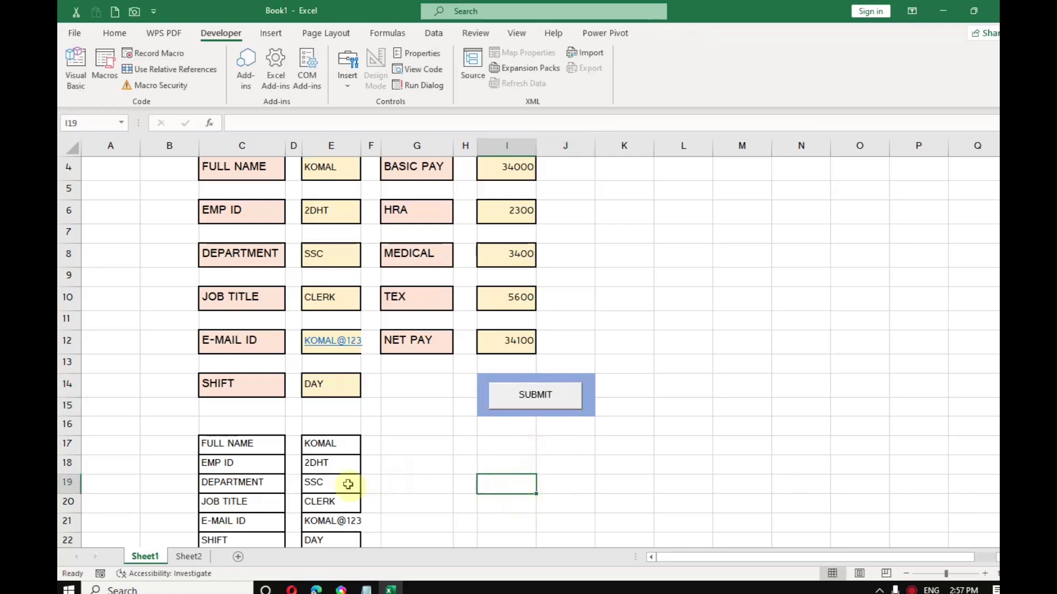
Step: Rename the first sheet to GOVT
{"action": "right_click", "coordinate": [153, 556]}
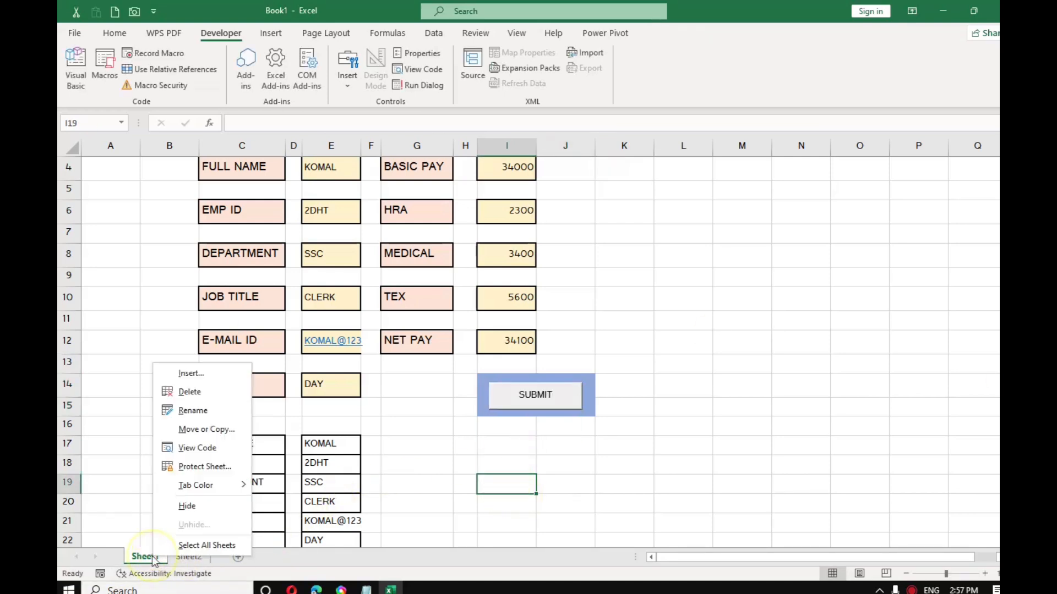
{"action": "left_click", "coordinate": [205, 410]}
{"action": "key", "text": "BackSpace"}
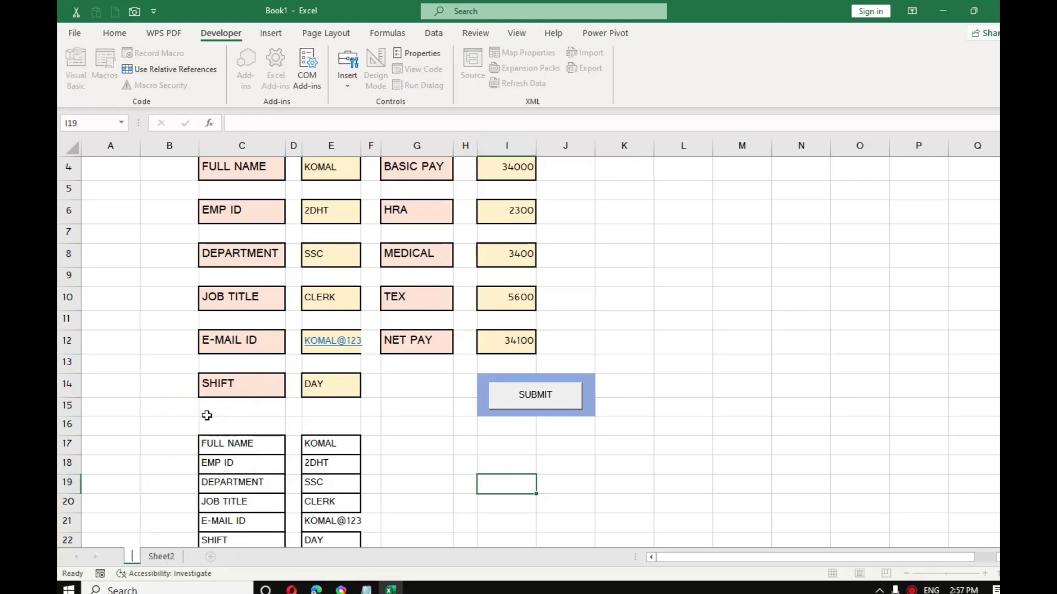
{"action": "type", "text": "GOVT"}
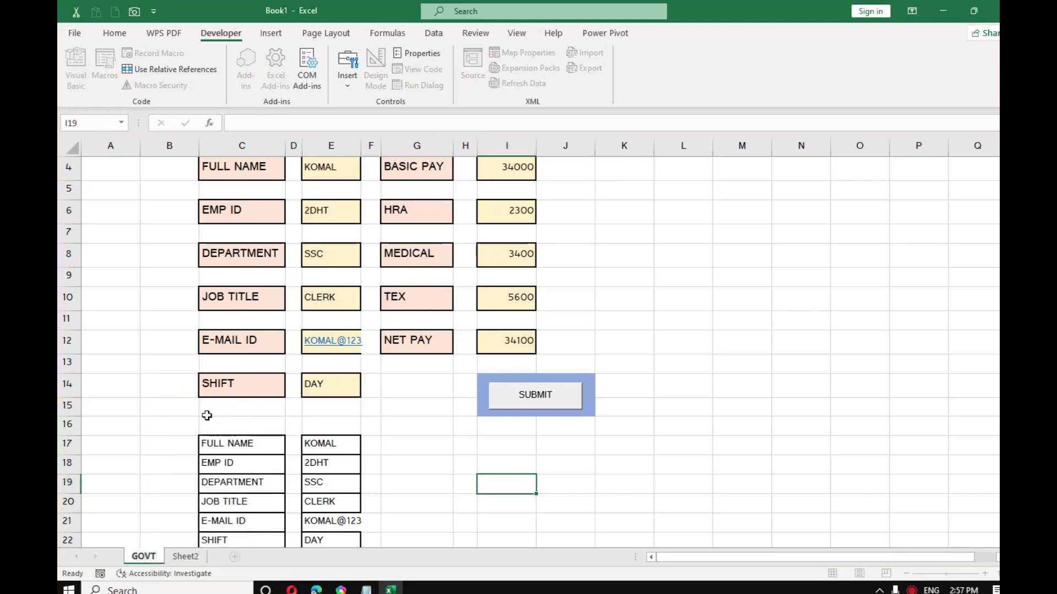
{"action": "key", "text": "Return"}
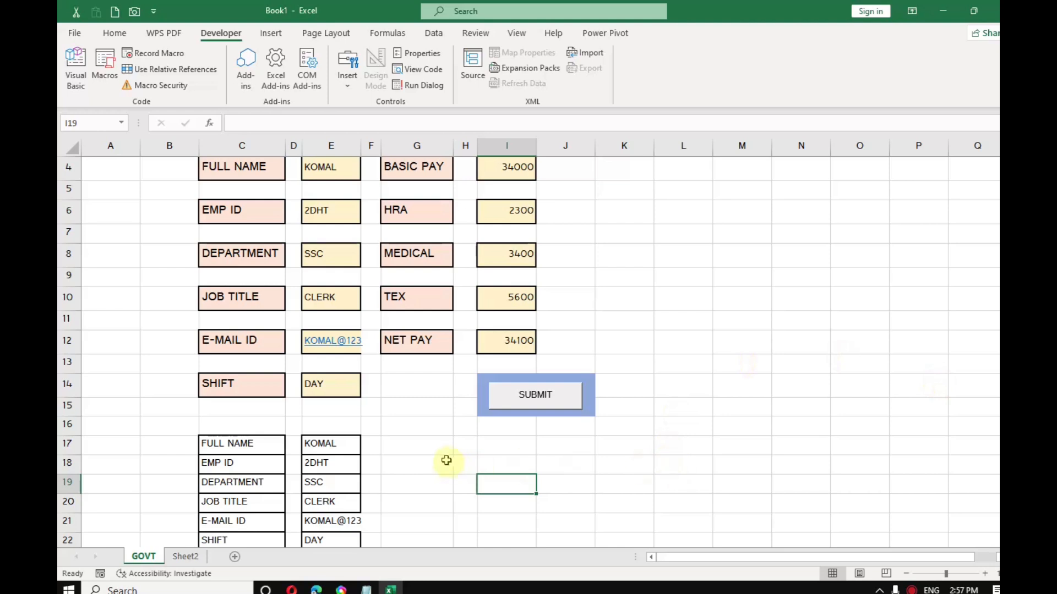
Step: Start recording a macro named GOVT and select the summary values E17:E27
{"action": "left_click", "coordinate": [441, 459]}
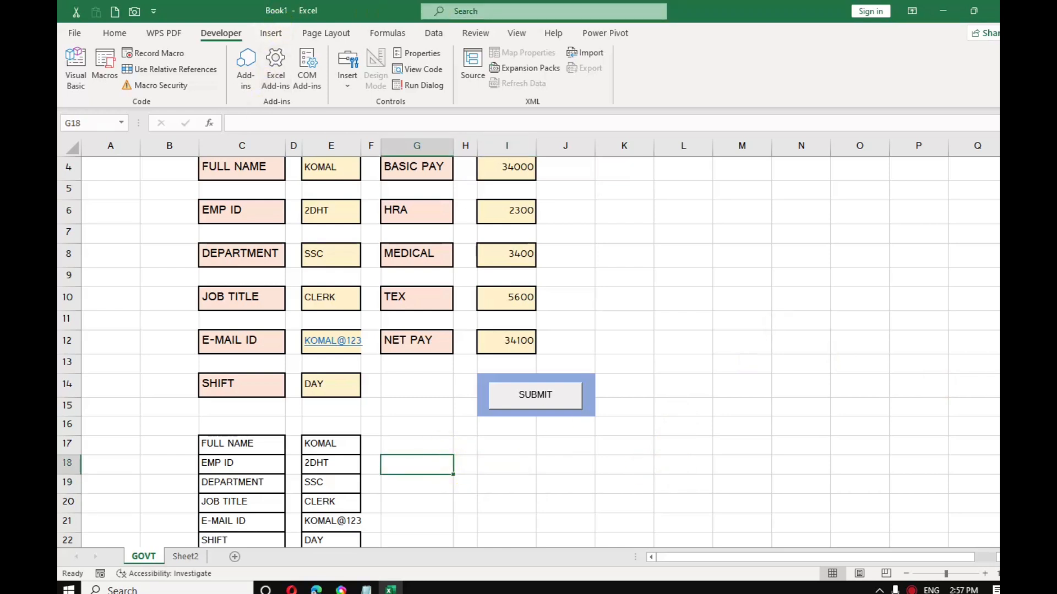
{"action": "left_click", "coordinate": [167, 55]}
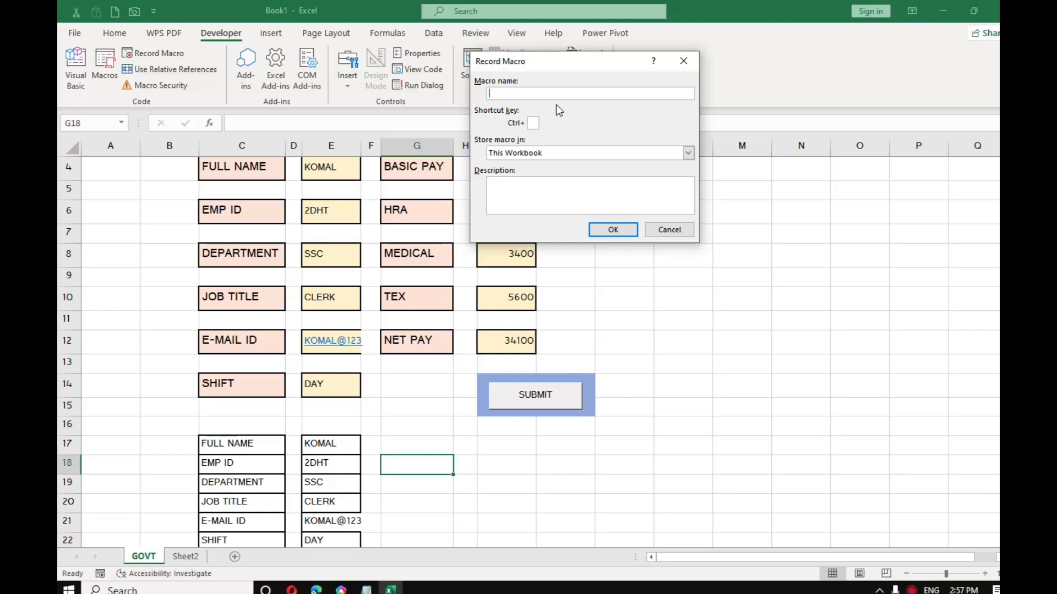
{"action": "type", "text": "GOVT"}
{"action": "left_click", "coordinate": [609, 230]}
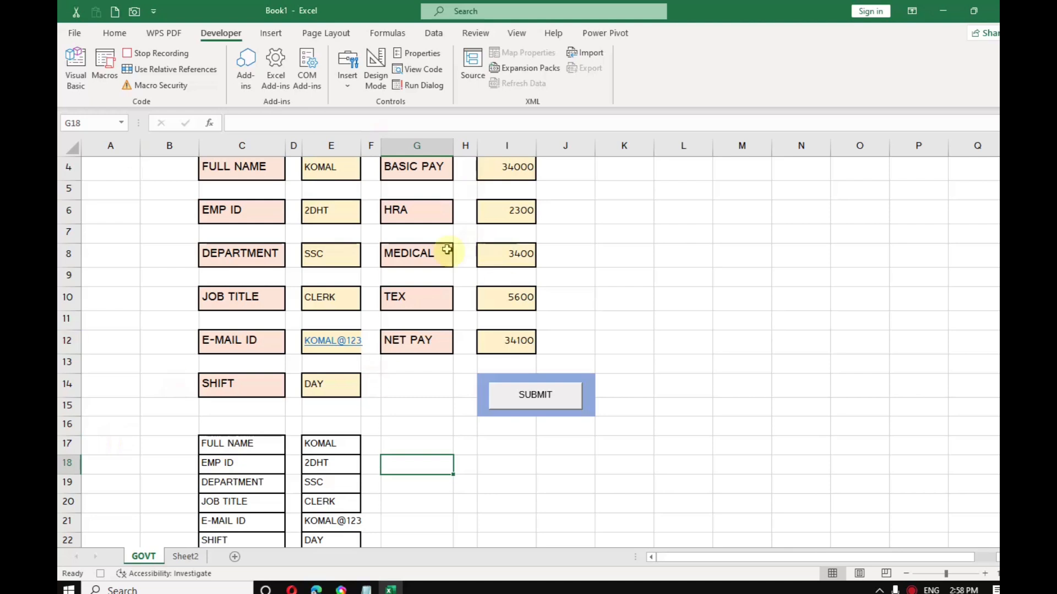
{"action": "scroll", "coordinate": [453, 410], "scroll_direction": "down", "scroll_amount": 2}
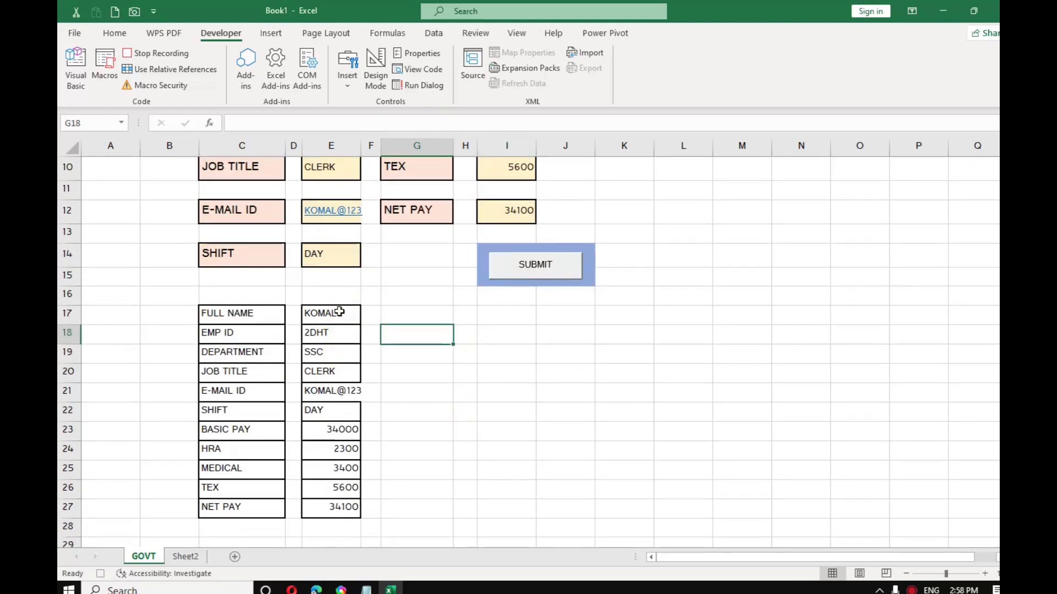
{"action": "left_click_drag", "start_coordinate": [339, 312], "coordinate": [350, 504]}
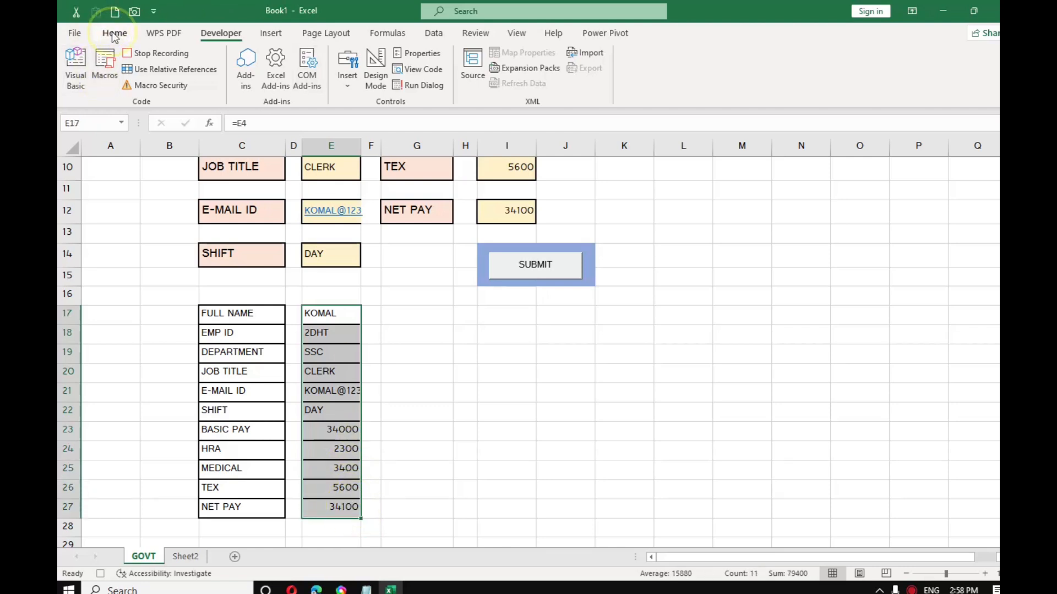
Step: Copy E17:E27 and paste it into Sheet2 A2 as transposed values, then return to GOVT
{"action": "left_click", "coordinate": [114, 35]}
{"action": "left_click", "coordinate": [97, 70]}
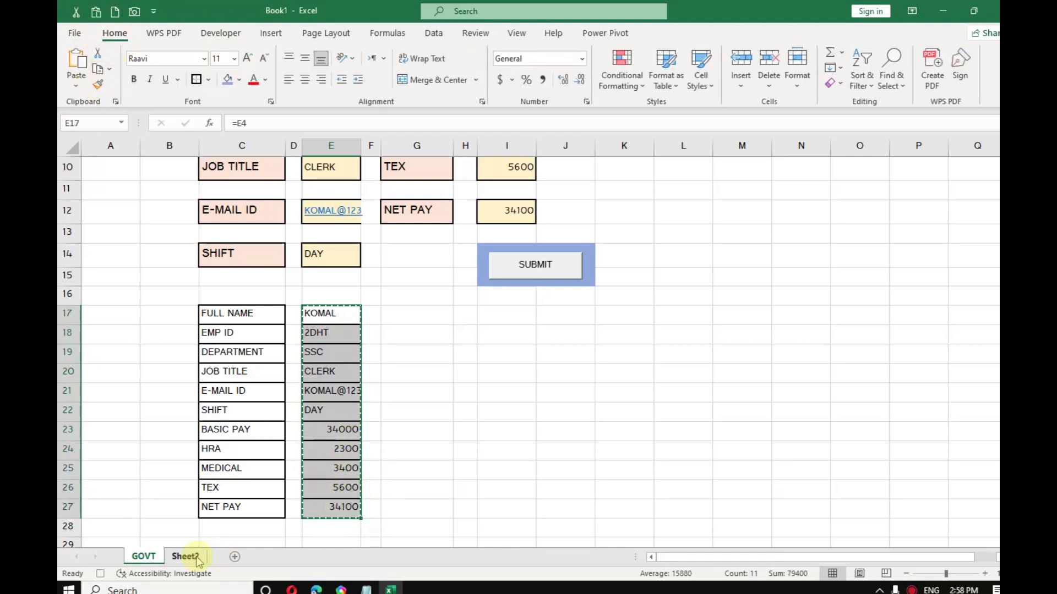
{"action": "left_click", "coordinate": [185, 556]}
{"action": "left_click", "coordinate": [107, 189]}
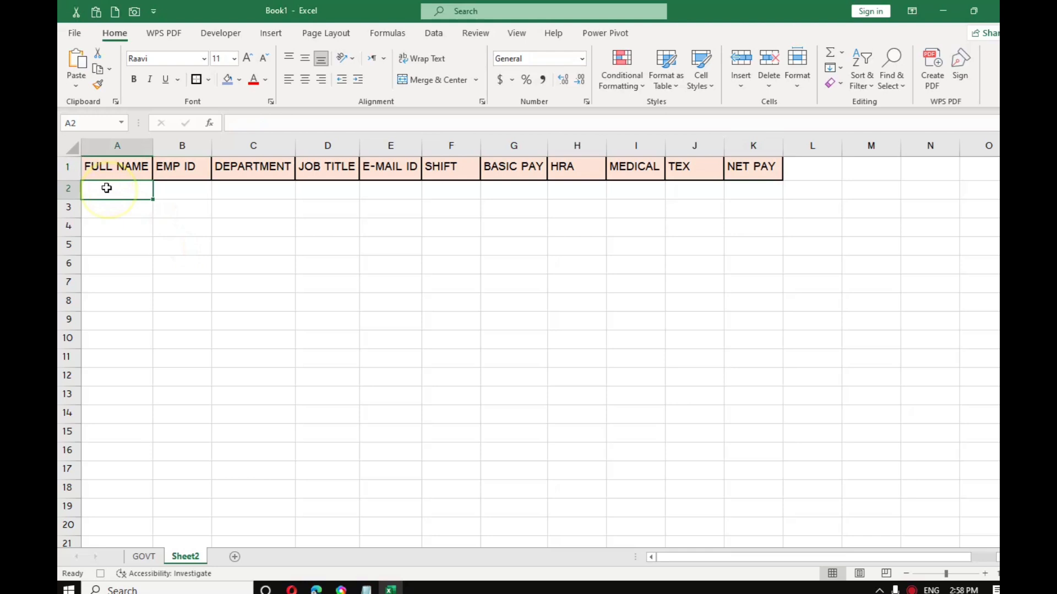
{"action": "left_click", "coordinate": [76, 86]}
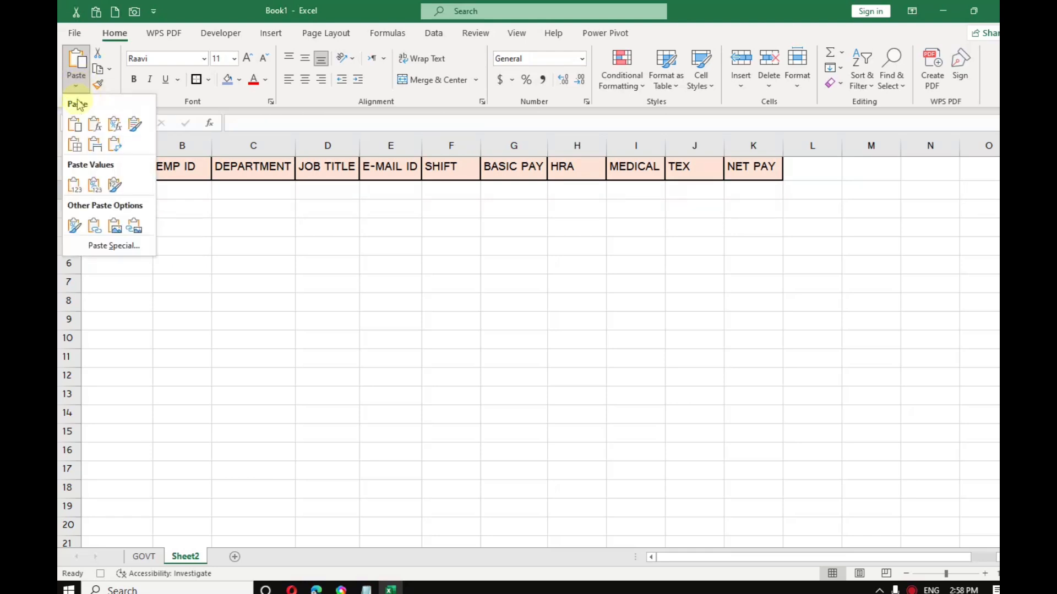
{"action": "left_click", "coordinate": [111, 253]}
{"action": "left_click", "coordinate": [479, 107]}
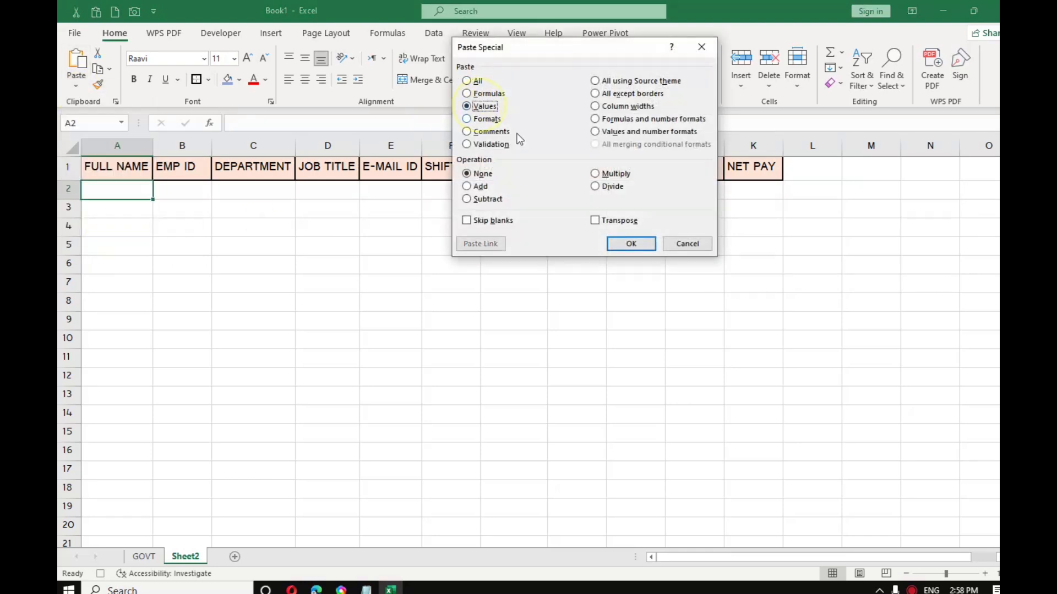
{"action": "left_click", "coordinate": [619, 221]}
{"action": "left_click", "coordinate": [632, 244]}
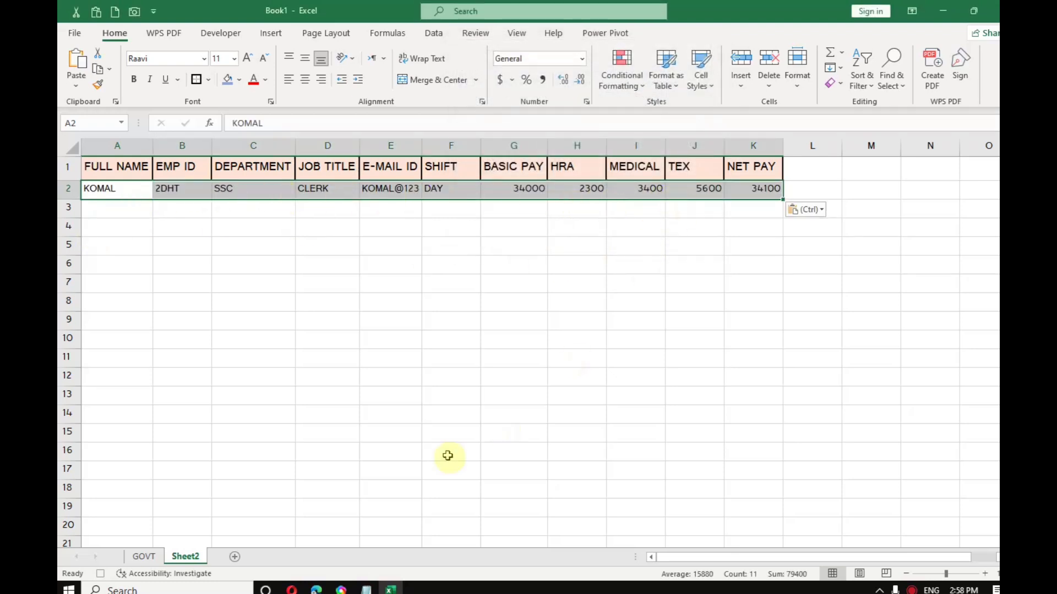
{"action": "left_click", "coordinate": [143, 556]}
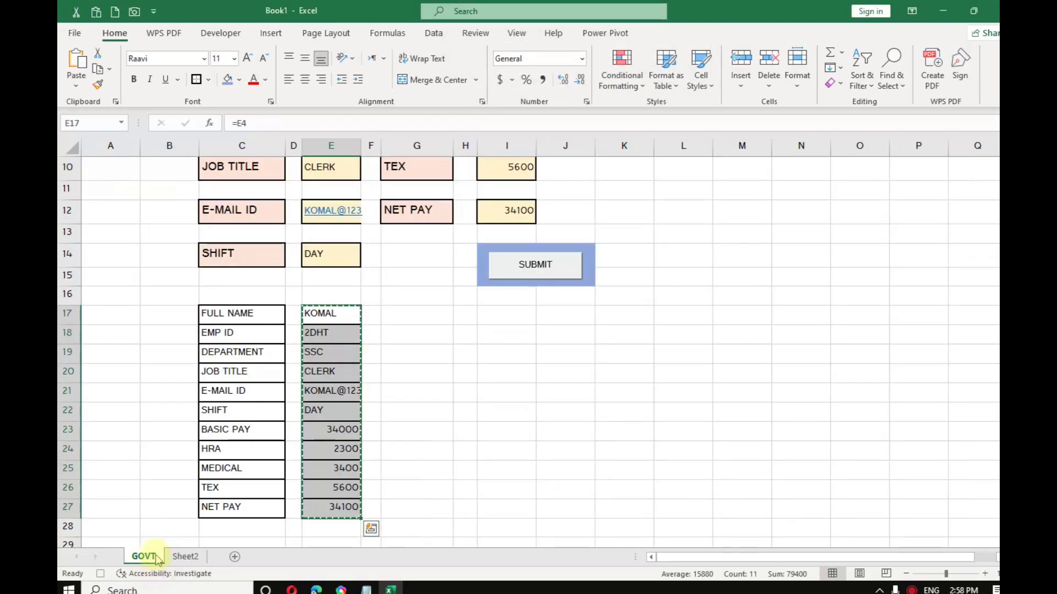
Step: Stop the macro recording and assign the GOVT macro to the SUBMIT button
{"action": "left_click", "coordinate": [217, 34]}
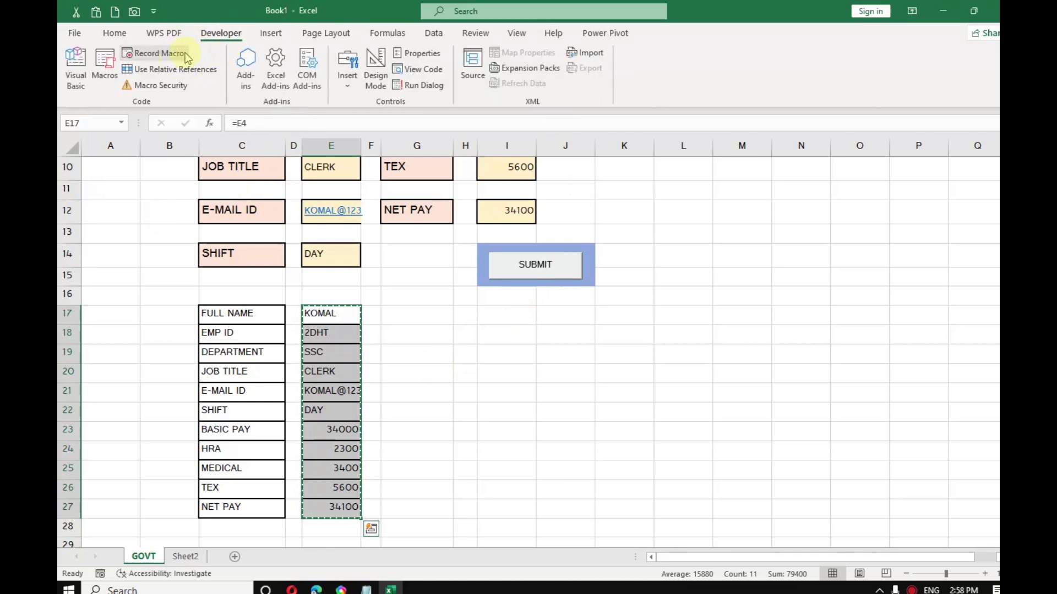
{"action": "right_click", "coordinate": [514, 270]}
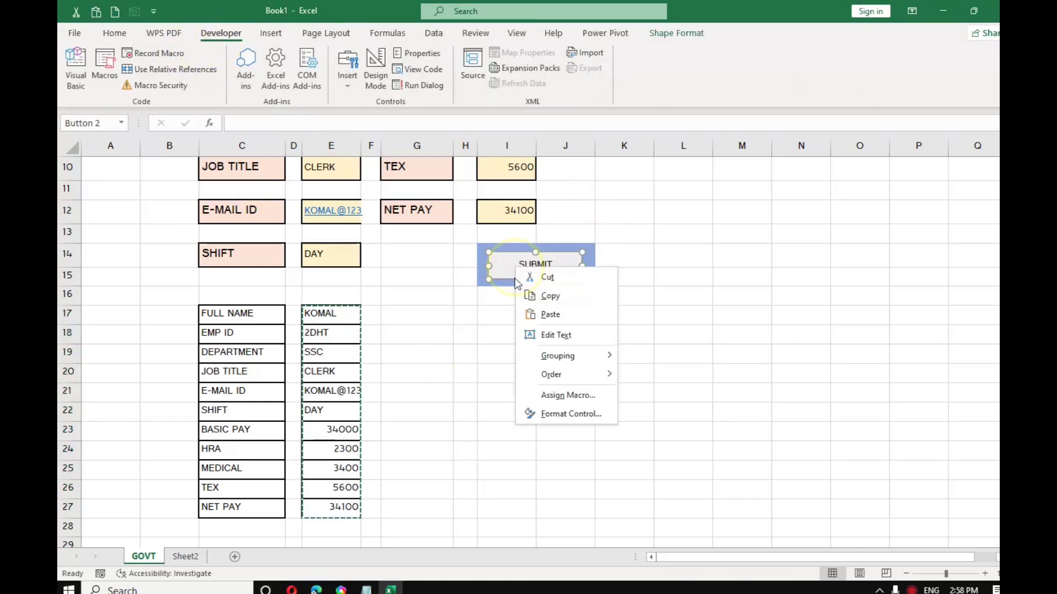
{"action": "left_click", "coordinate": [581, 396]}
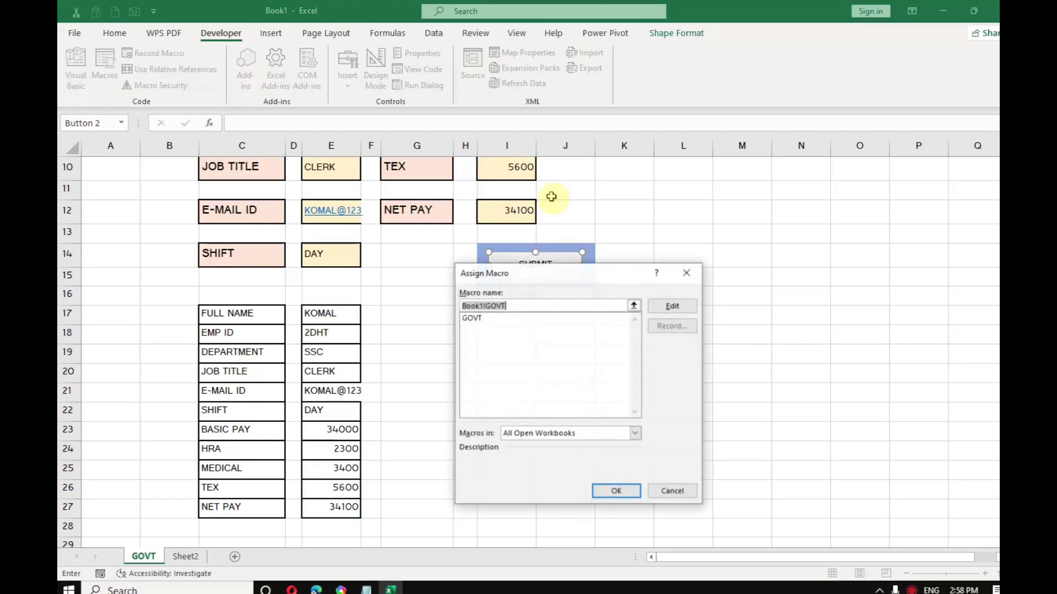
{"action": "left_click", "coordinate": [481, 320]}
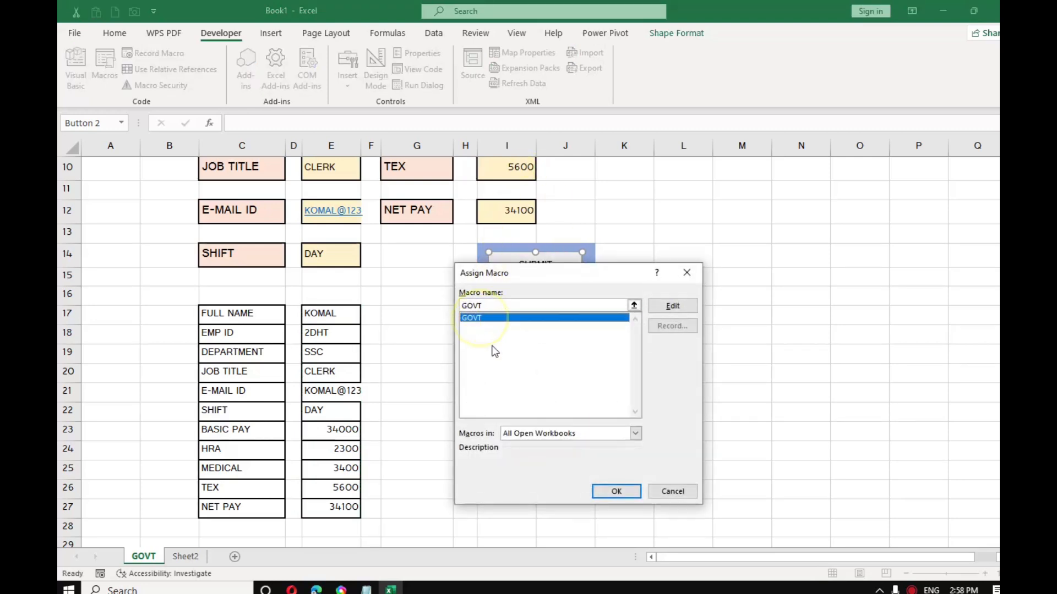
{"action": "left_click", "coordinate": [617, 491]}
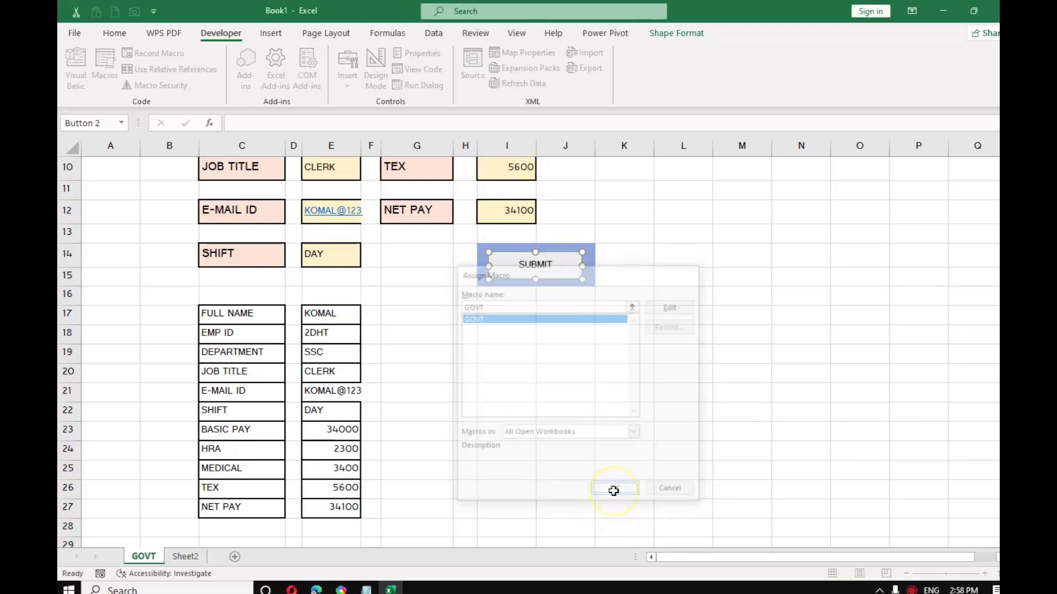
{"action": "left_click", "coordinate": [427, 337]}
{"action": "scroll", "coordinate": [402, 297], "scroll_direction": "up", "scroll_amount": 2}
Step: Clear the FULL NAME, EMP ID, DEPARTMENT and JOB TITLE entries in E4:E10
{"action": "scroll", "coordinate": [347, 210], "scroll_direction": "up", "scroll_amount": 1}
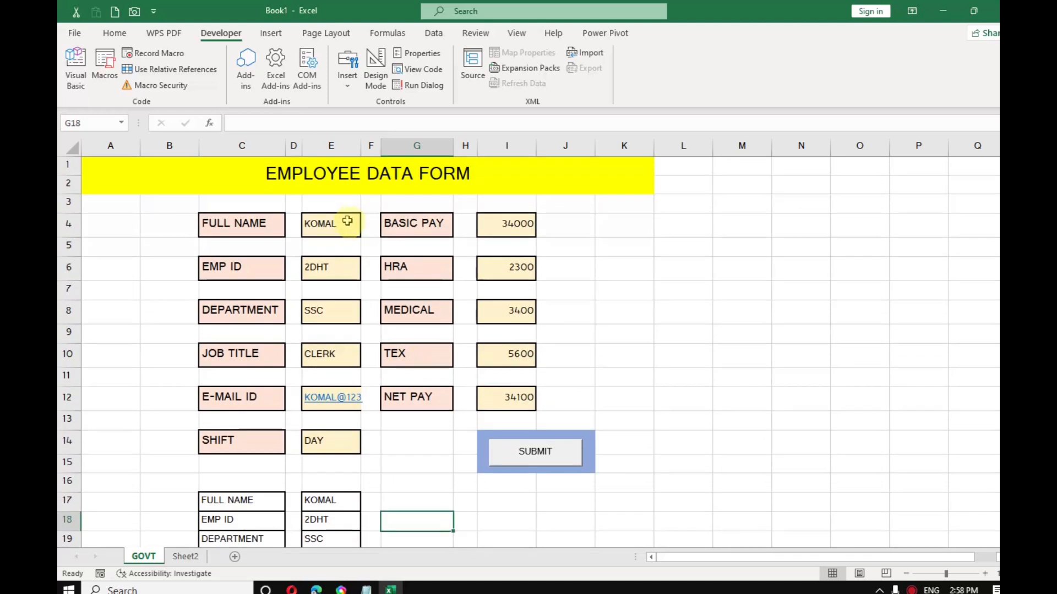
{"action": "left_click", "coordinate": [345, 223]}
{"action": "key", "text": "Delete"}
{"action": "left_click", "coordinate": [346, 274]}
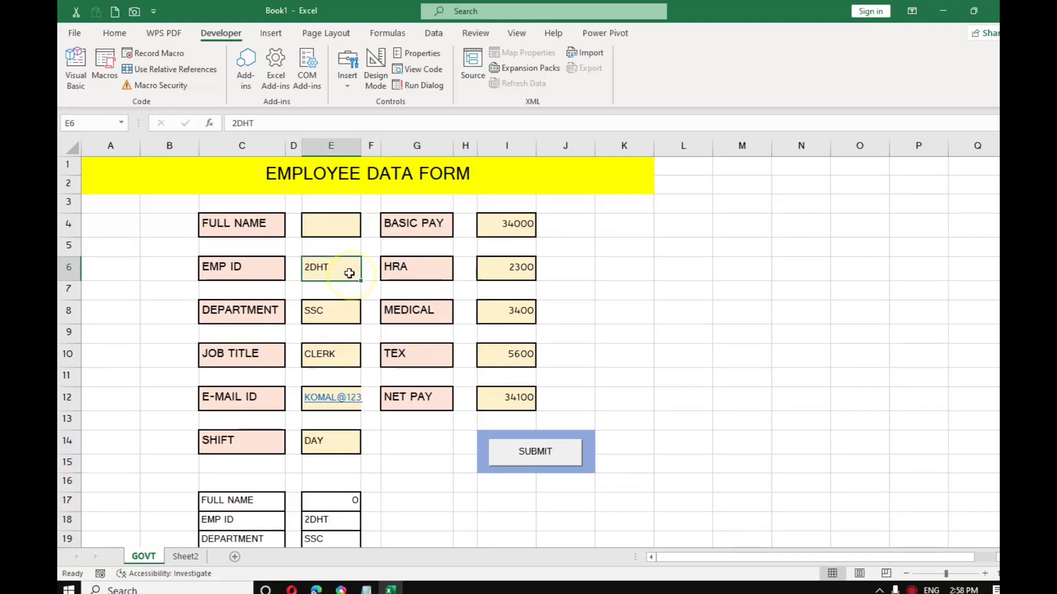
{"action": "key", "text": "Delete"}
{"action": "left_click", "coordinate": [337, 311]}
{"action": "key", "text": "Delete"}
{"action": "left_click", "coordinate": [338, 359]}
{"action": "key", "text": "Delete"}
{"action": "left_click", "coordinate": [342, 397]}
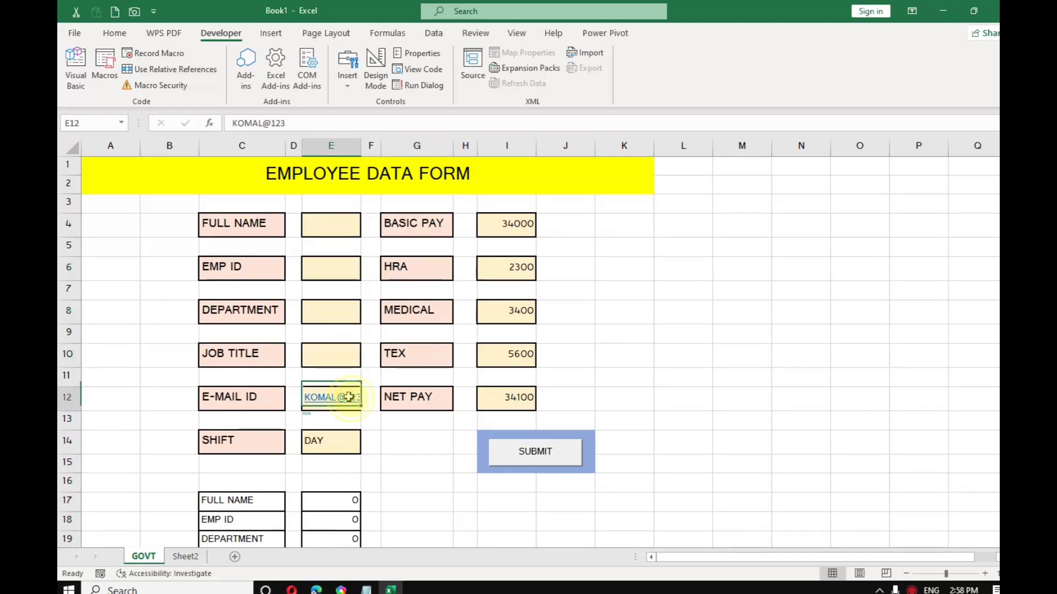
Step: Clear the pay amounts in I4, I6, I8, I10 and the E-MAIL ID entry in E12
{"action": "left_click", "coordinate": [495, 224]}
{"action": "key", "text": "Delete"}
{"action": "left_click", "coordinate": [505, 265]}
{"action": "key", "text": "Delete"}
{"action": "left_click", "coordinate": [497, 310]}
{"action": "key", "text": "Delete"}
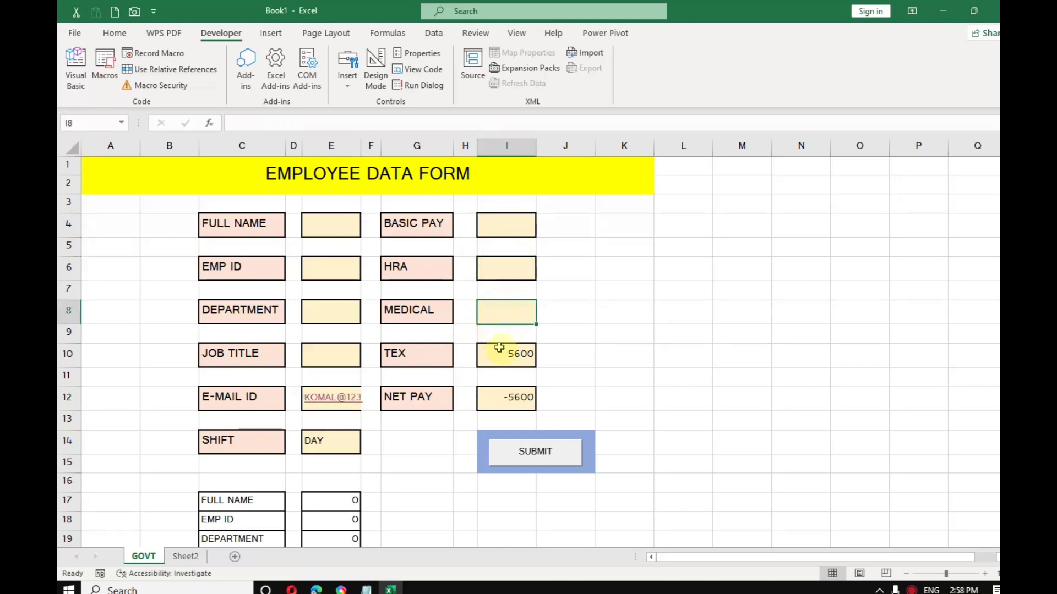
{"action": "left_click", "coordinate": [500, 350]}
{"action": "key", "text": "Delete"}
{"action": "left_click", "coordinate": [332, 396]}
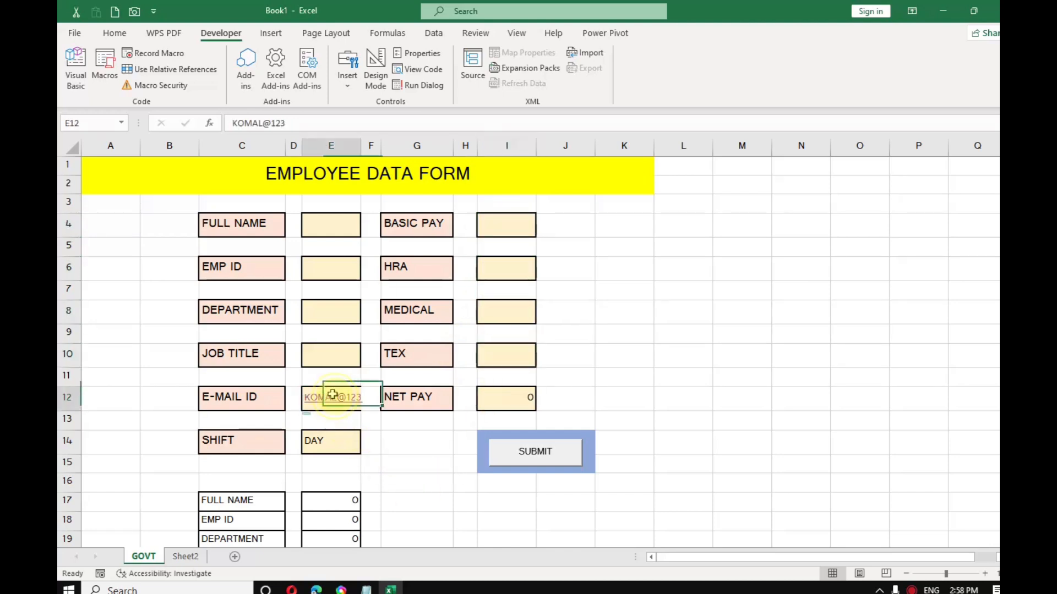
{"action": "key", "text": "Delete"}
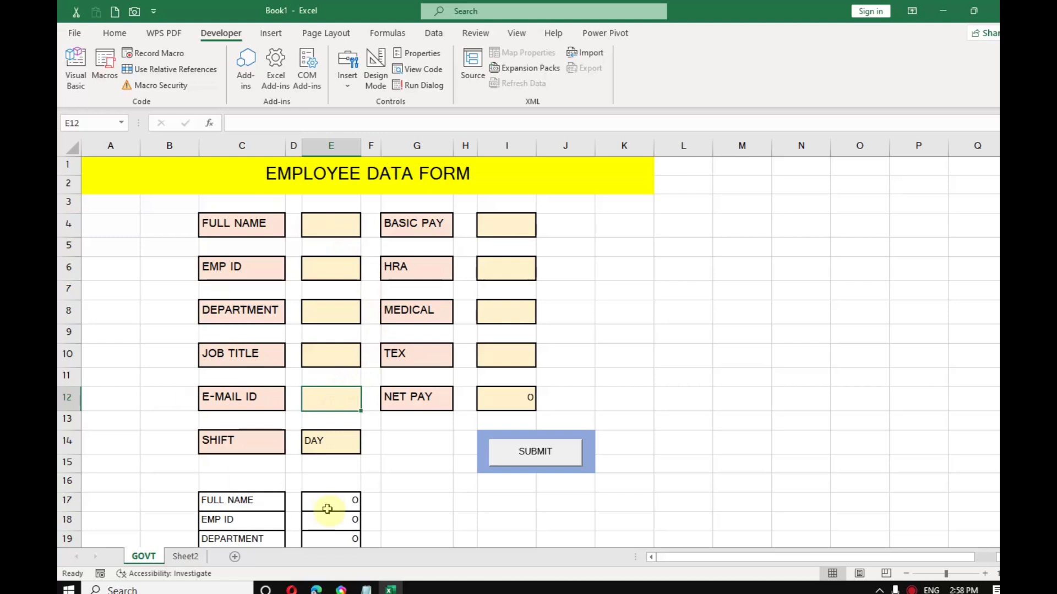
{"action": "scroll", "coordinate": [411, 459], "scroll_direction": "down", "scroll_amount": 4}
{"action": "scroll", "coordinate": [413, 460], "scroll_direction": "up", "scroll_amount": 4}
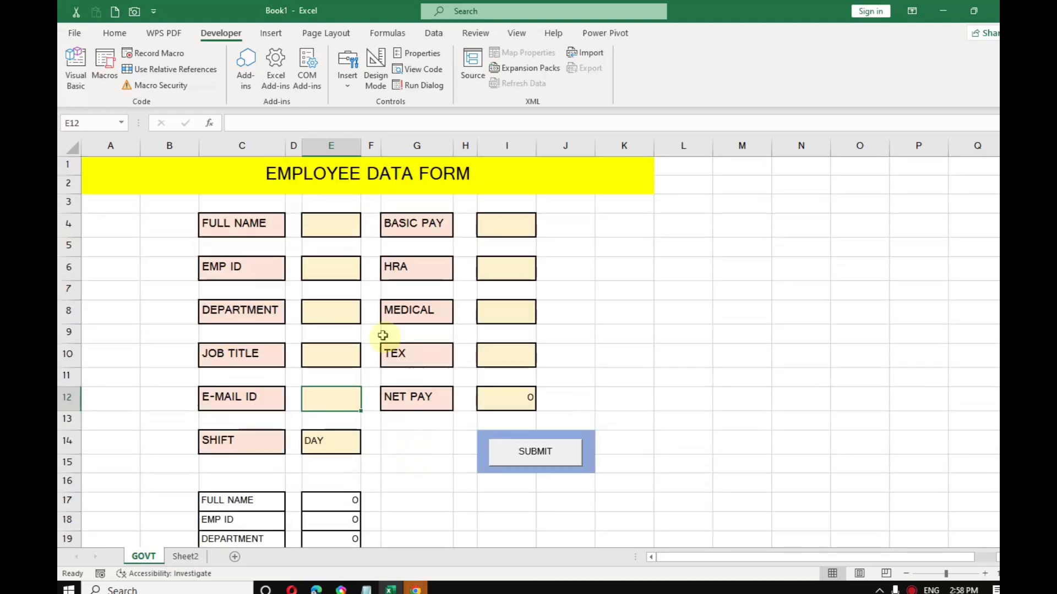
Step: Enter a new employee's full name, ID, department HSSC, job title TEACHER and e-mail address
{"action": "left_click", "coordinate": [334, 228]}
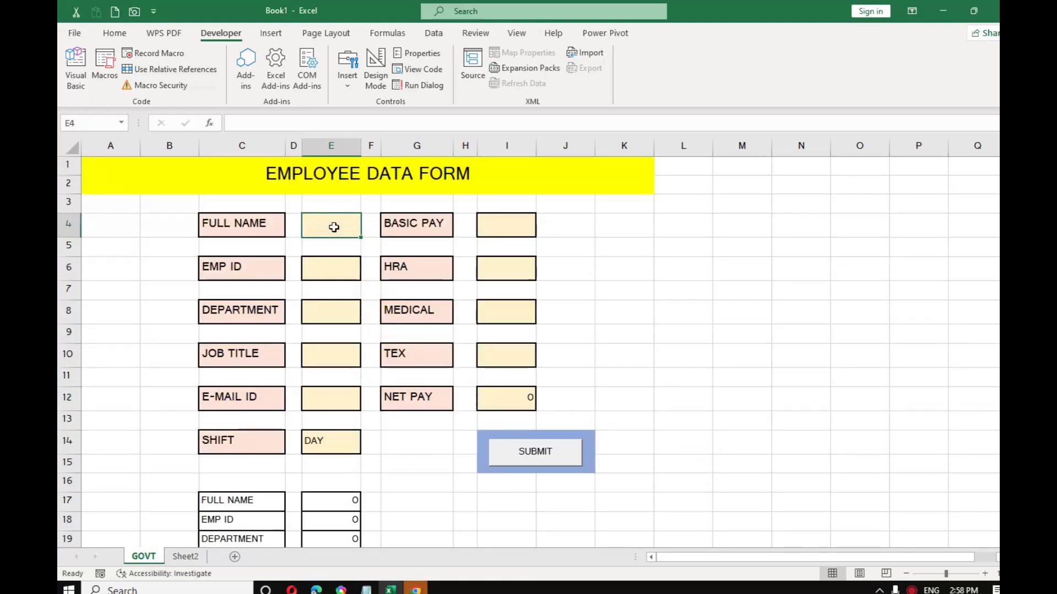
{"action": "type", "text": "MANISHA"}
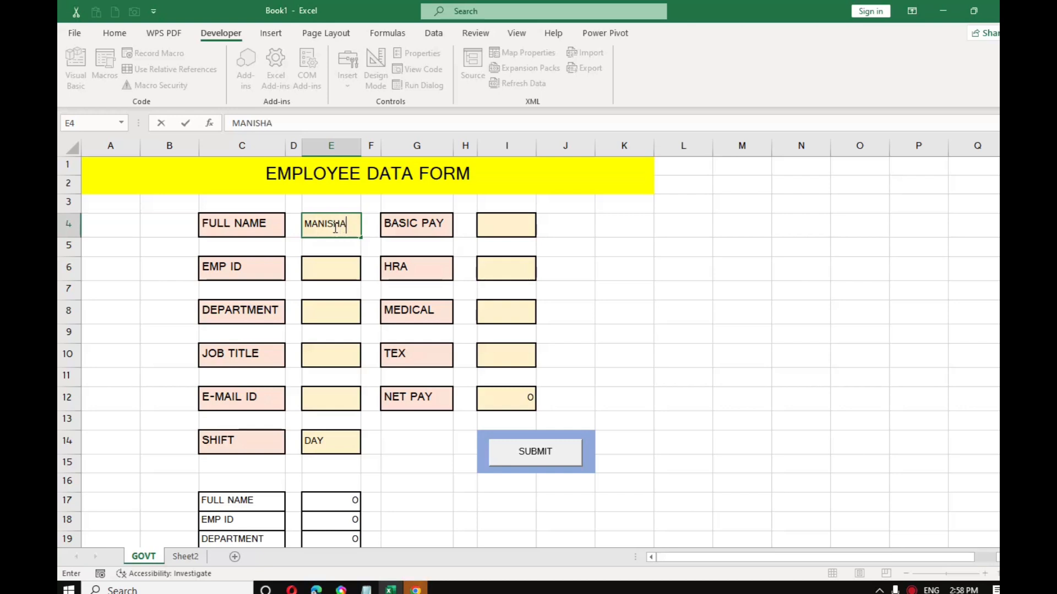
{"action": "key", "text": "Return"}
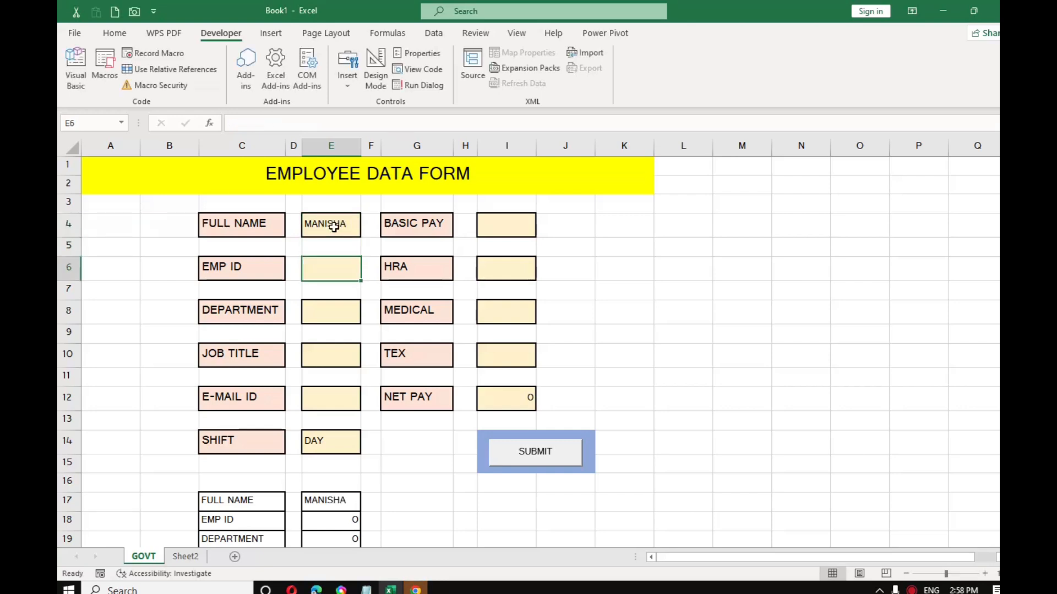
{"action": "type", "text": "3DHT4"}
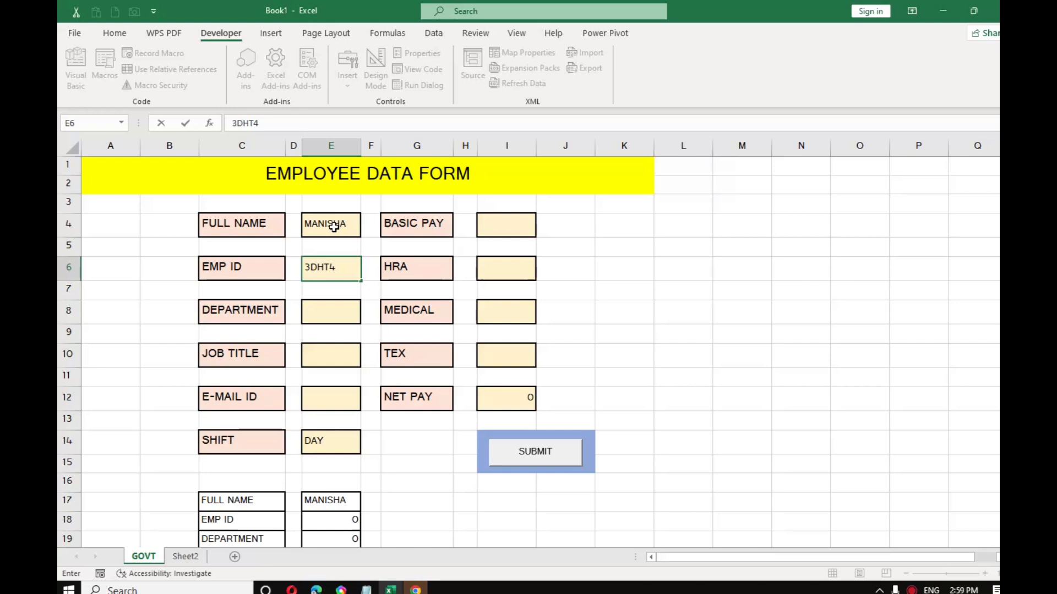
{"action": "key", "text": "Return"}
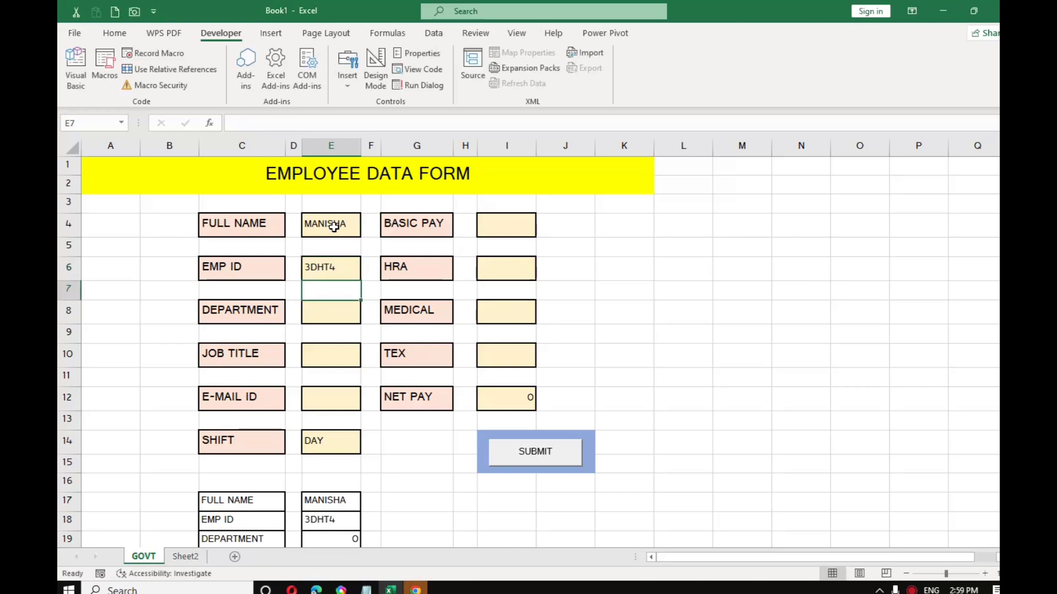
{"action": "type", "text": "HS"}
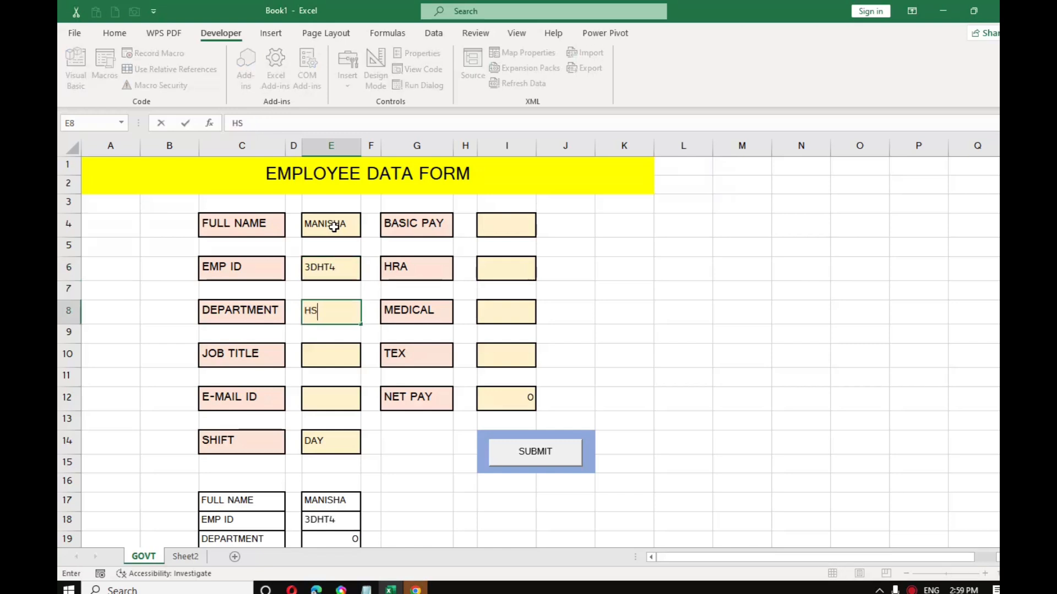
{"action": "key", "text": "Return"}
{"action": "key", "text": "Return"}
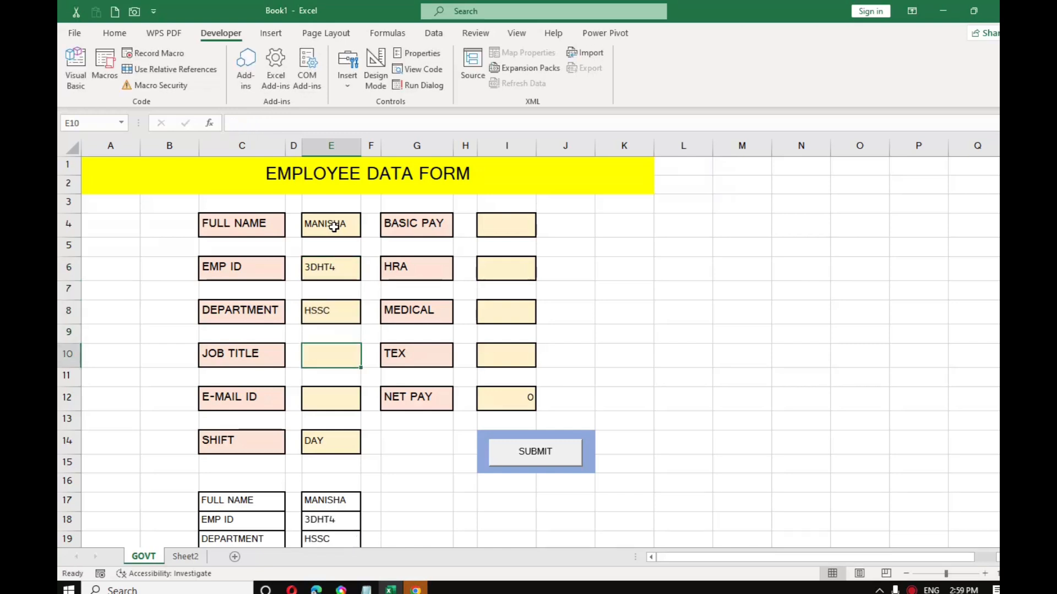
{"action": "type", "text": "TEACH"}
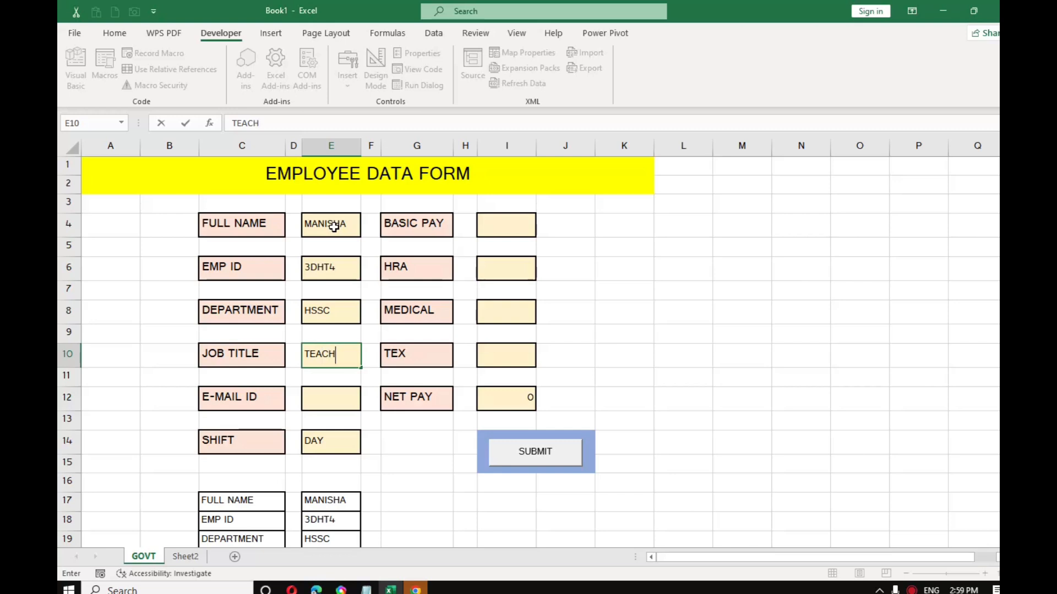
{"action": "key", "text": "Return"}
{"action": "key", "text": "Return"}
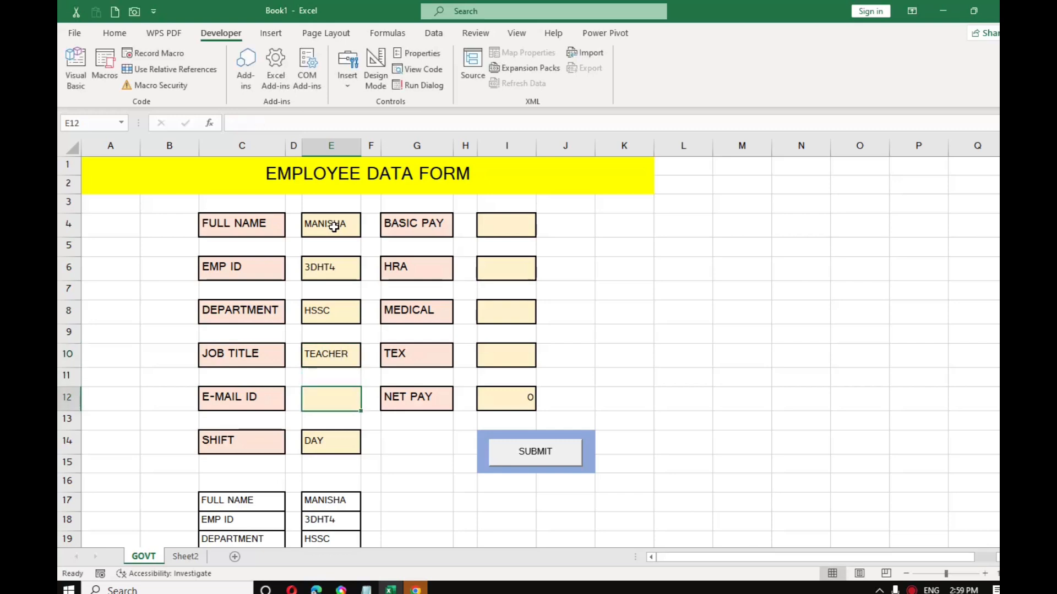
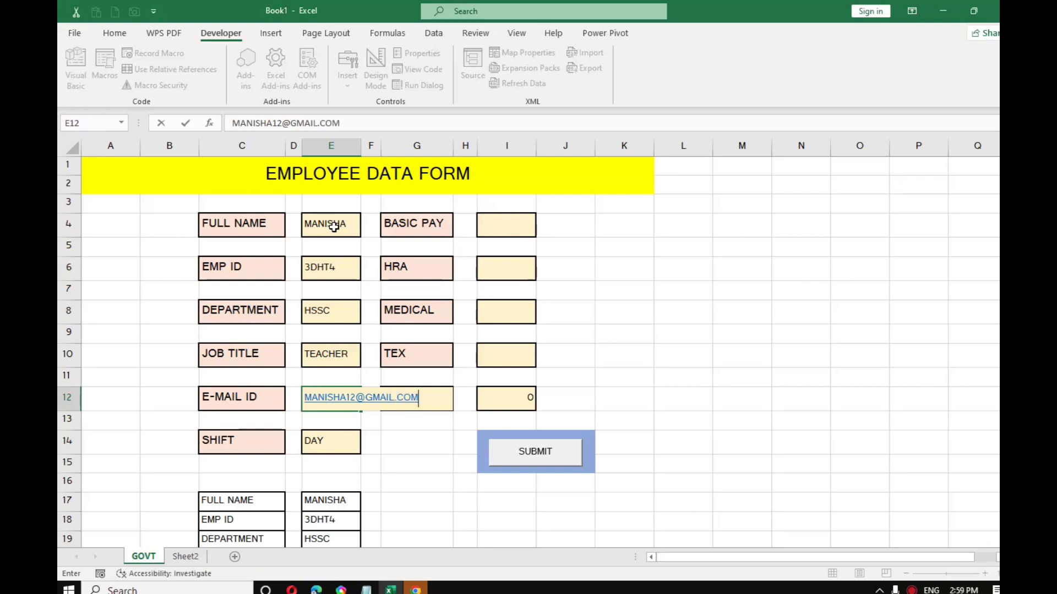
{"action": "left_click", "coordinate": [349, 447]}
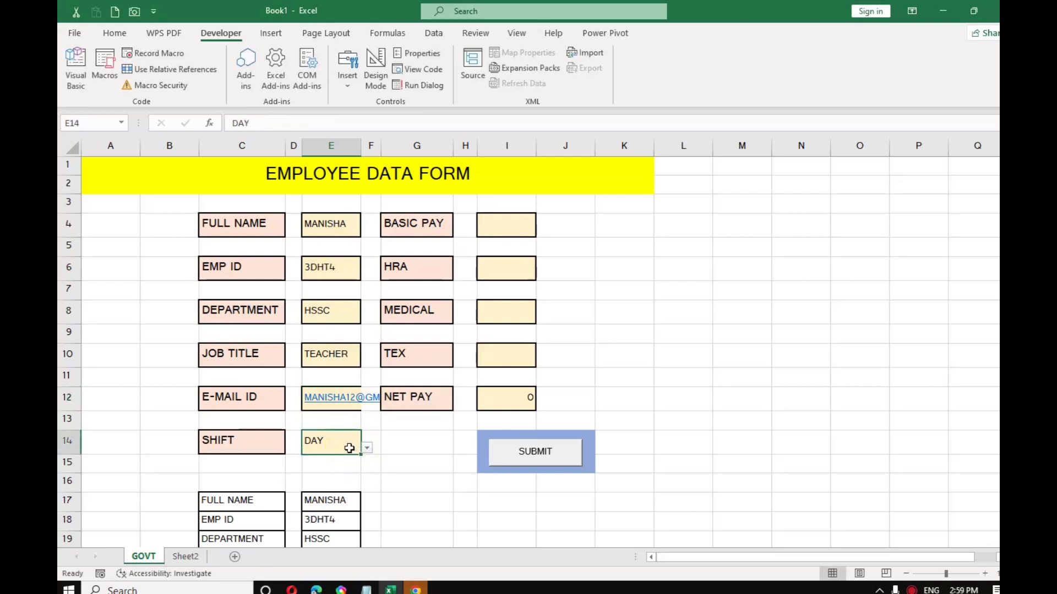
Step: Autofit column E to the e-mail and keep the shift set to DAY
{"action": "double_click", "coordinate": [361, 146]}
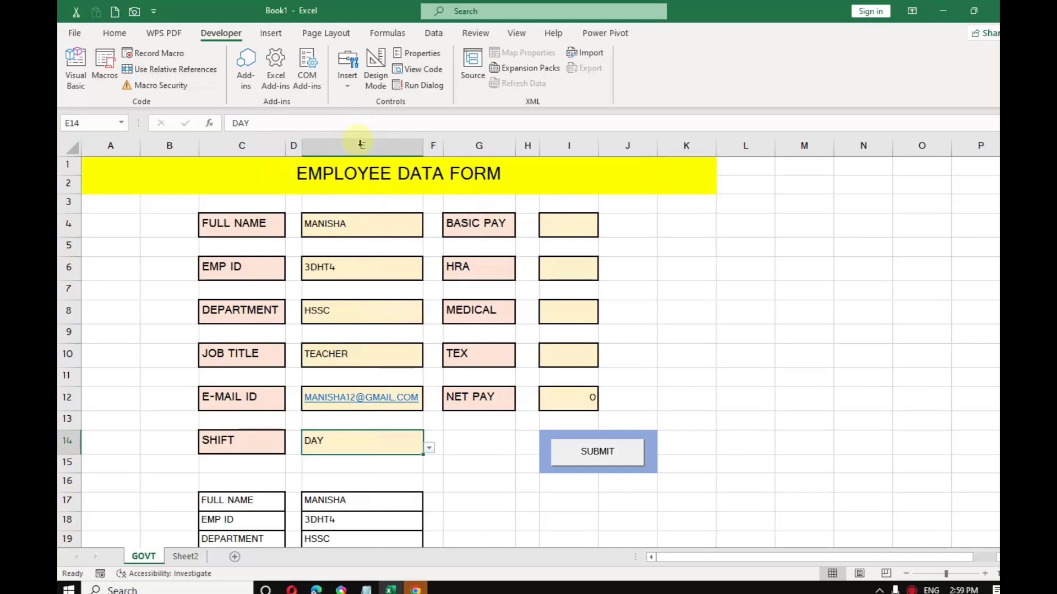
{"action": "left_click", "coordinate": [429, 449]}
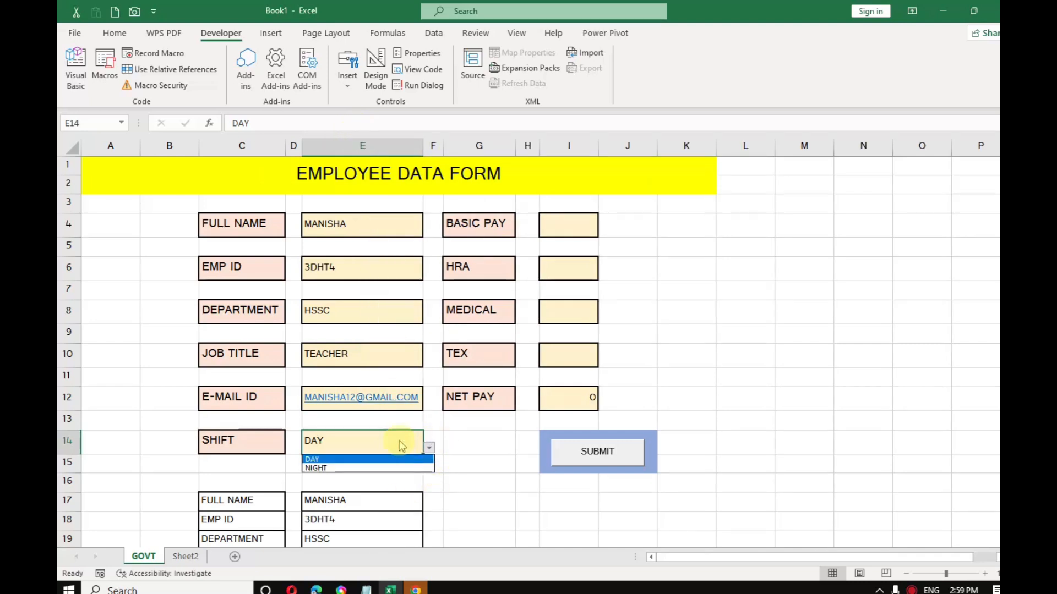
{"action": "left_click", "coordinate": [348, 467]}
{"action": "left_click", "coordinate": [429, 448]}
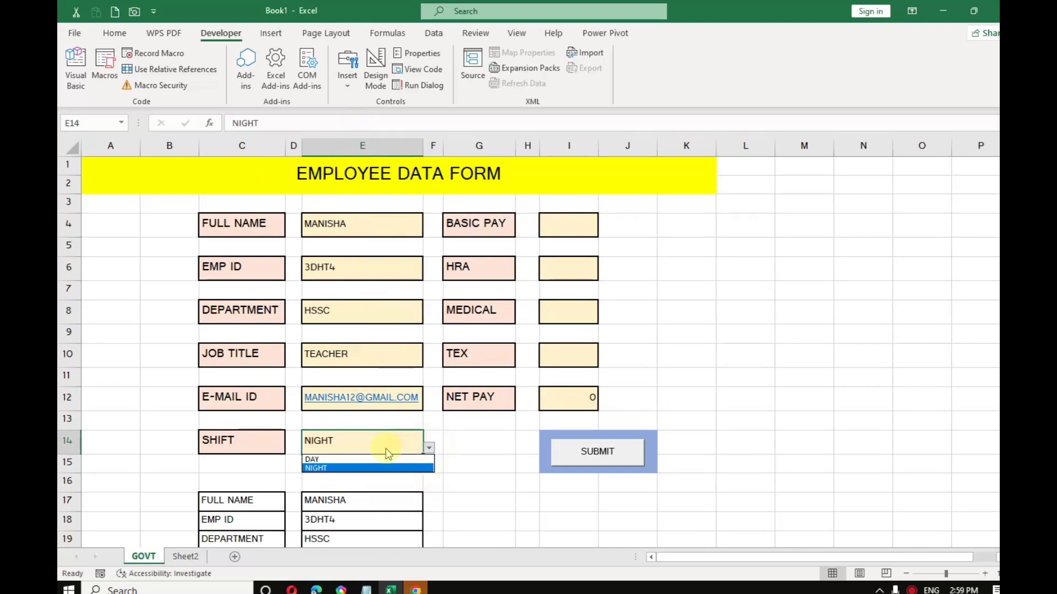
{"action": "left_click", "coordinate": [384, 457]}
Step: Enter basic pay 45000, HRA 2300, MEDICAL 4500 and TEX 5600, giving net pay 46200
{"action": "left_click", "coordinate": [581, 228]}
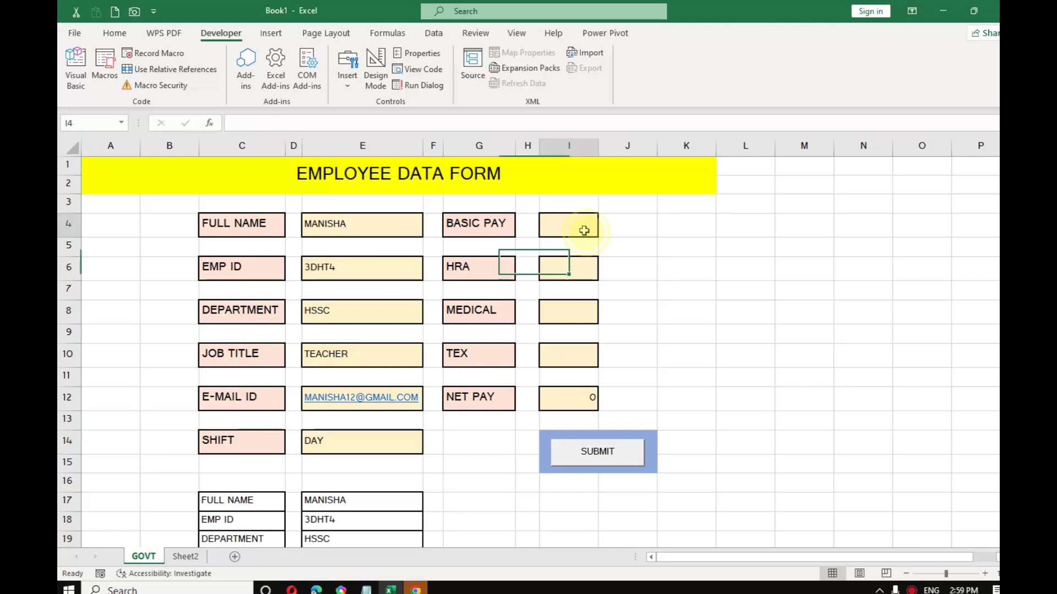
{"action": "type", "text": "45000"}
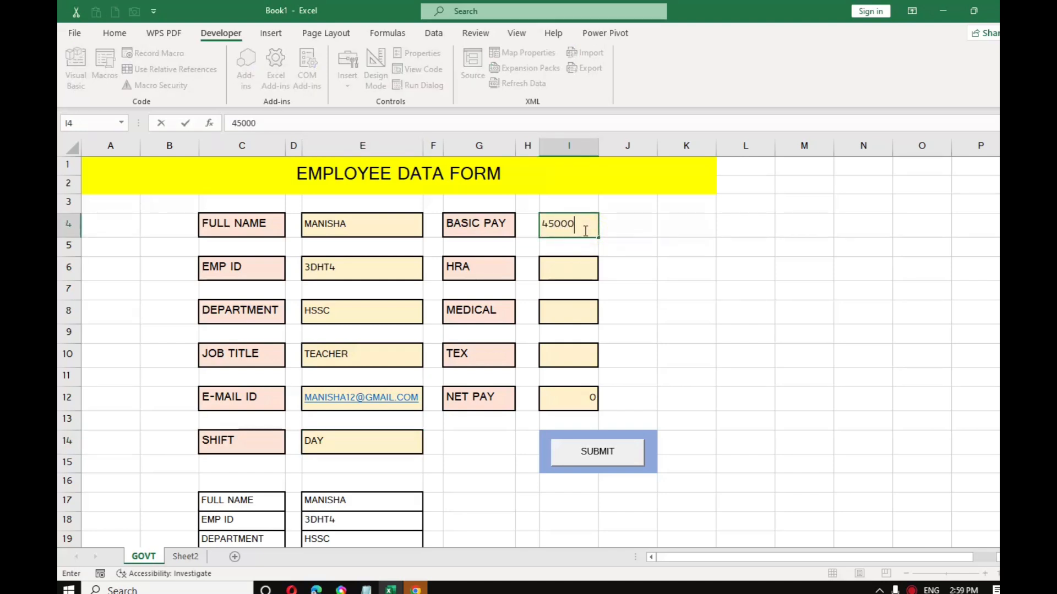
{"action": "key", "text": "Return"}
{"action": "key", "text": "Down"}
{"action": "type", "text": "2"}
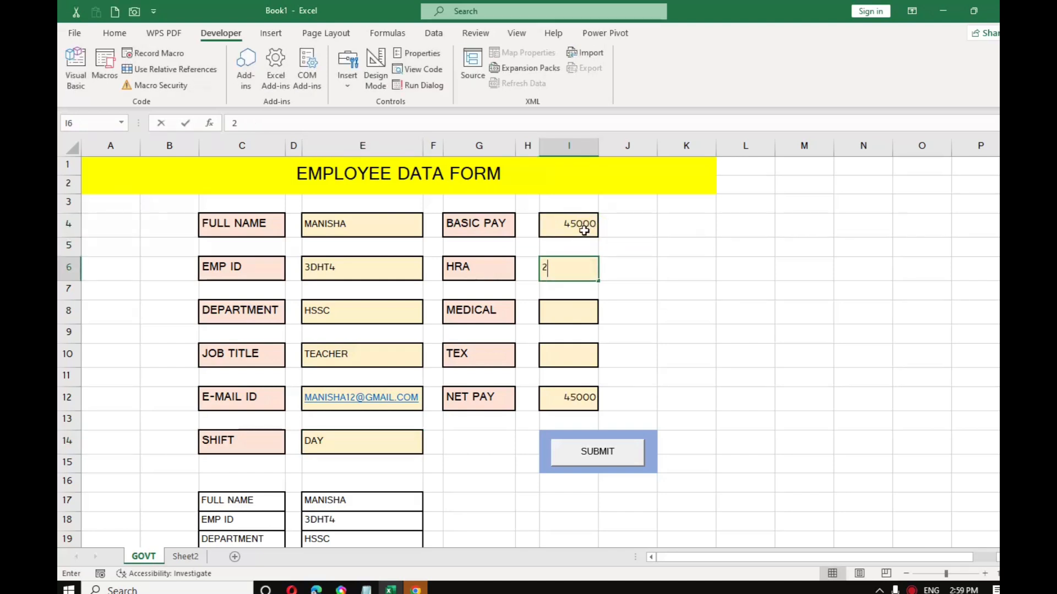
{"action": "type", "text": "300"}
{"action": "key", "text": "Return"}
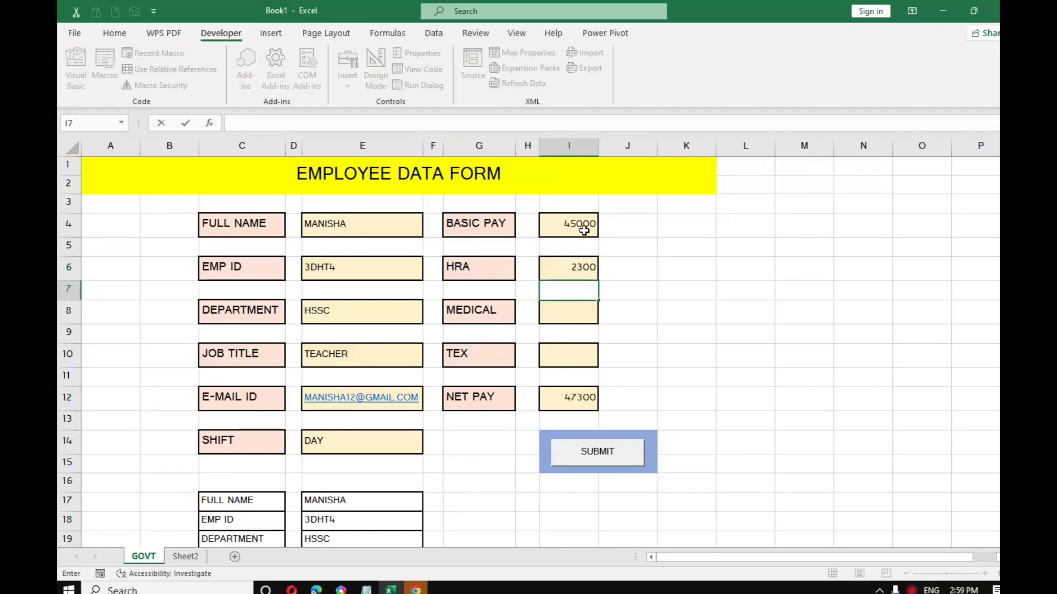
{"action": "key", "text": "Return"}
{"action": "type", "text": "45"}
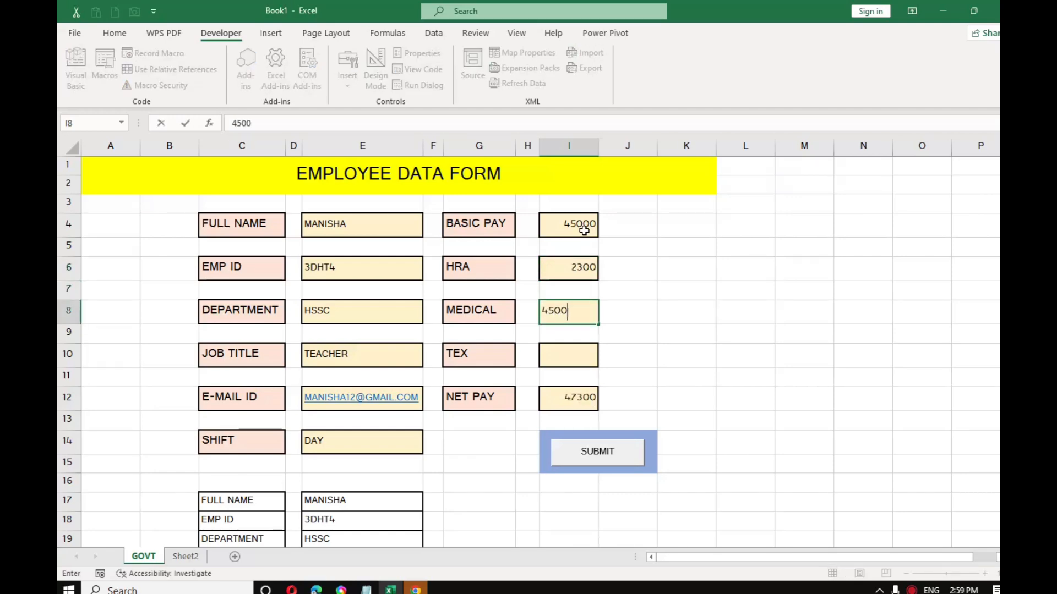
{"action": "type", "text": "00"}
{"action": "key", "text": "Return"}
{"action": "key", "text": "Return"}
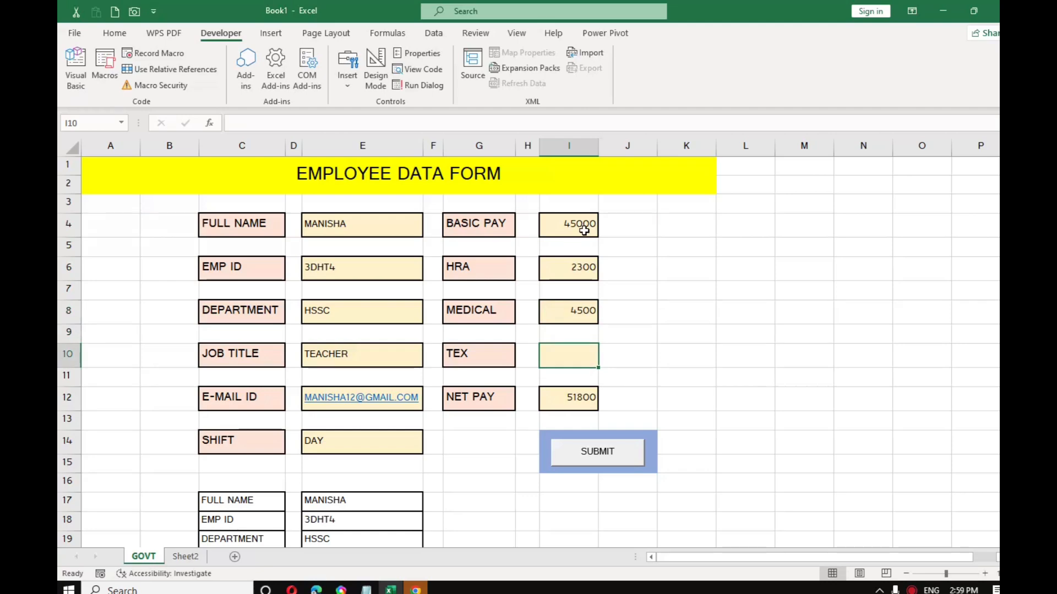
{"action": "type", "text": "5600"}
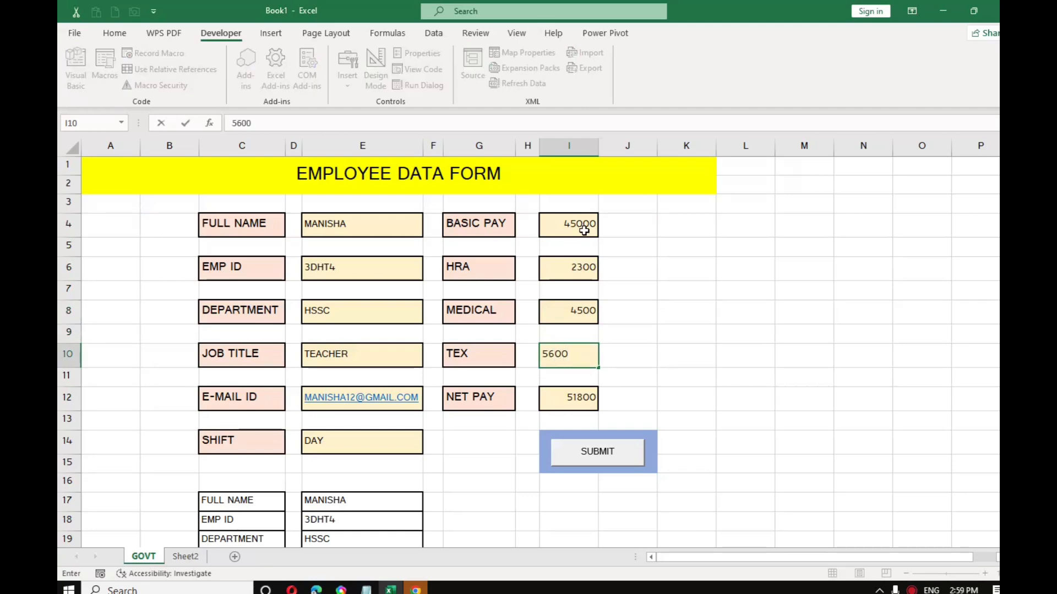
{"action": "left_click", "coordinate": [515, 436]}
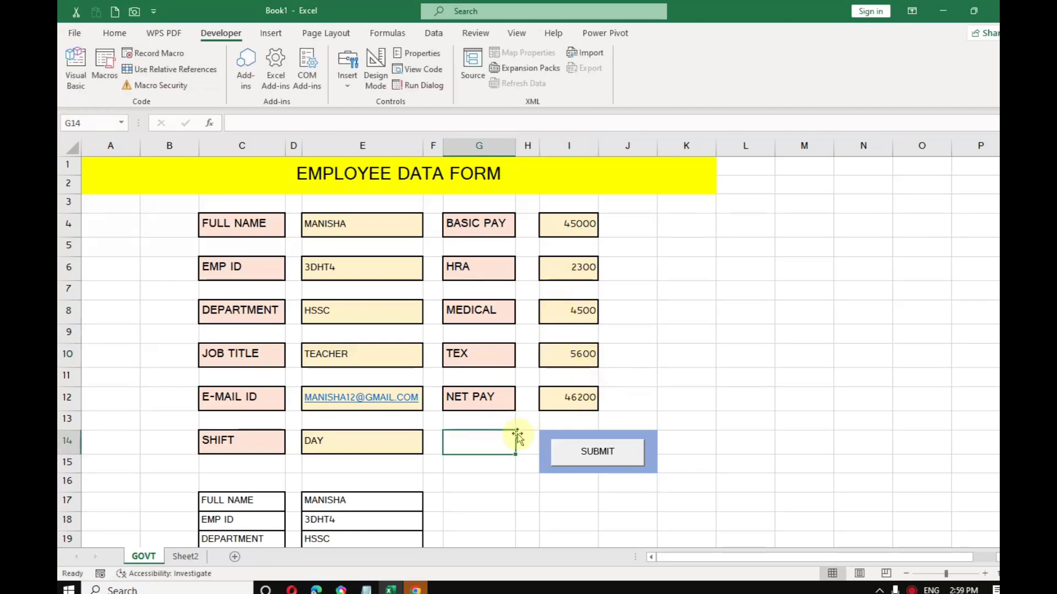
Step: Run SUBMIT and verify Sheet2 row 2 holds the HSSC TEACHER record with net pay 46200
{"action": "left_click", "coordinate": [596, 449]}
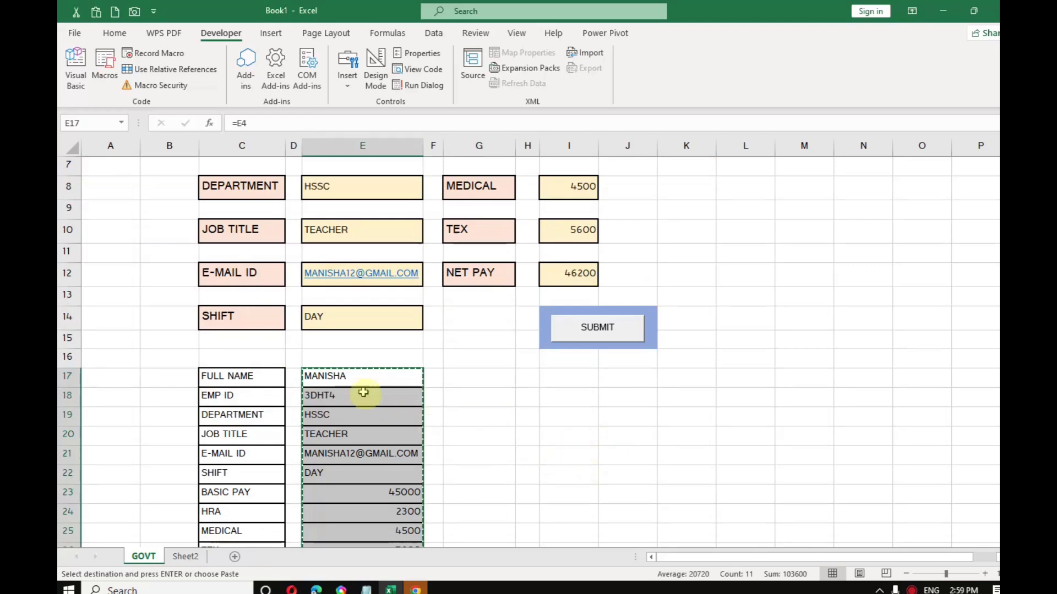
{"action": "scroll", "coordinate": [399, 416], "scroll_direction": "down", "scroll_amount": 2}
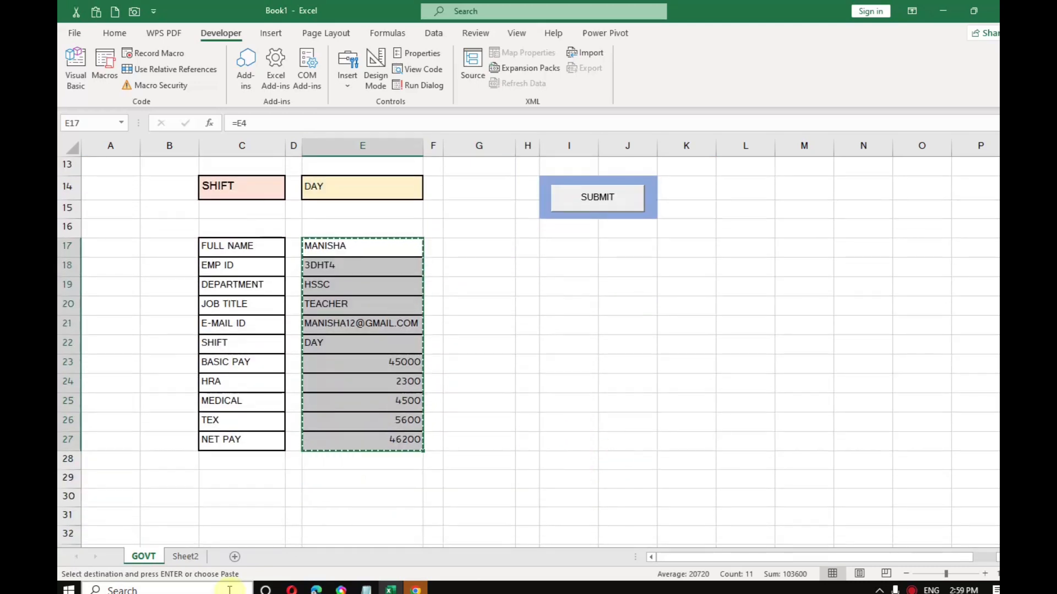
{"action": "left_click", "coordinate": [186, 557]}
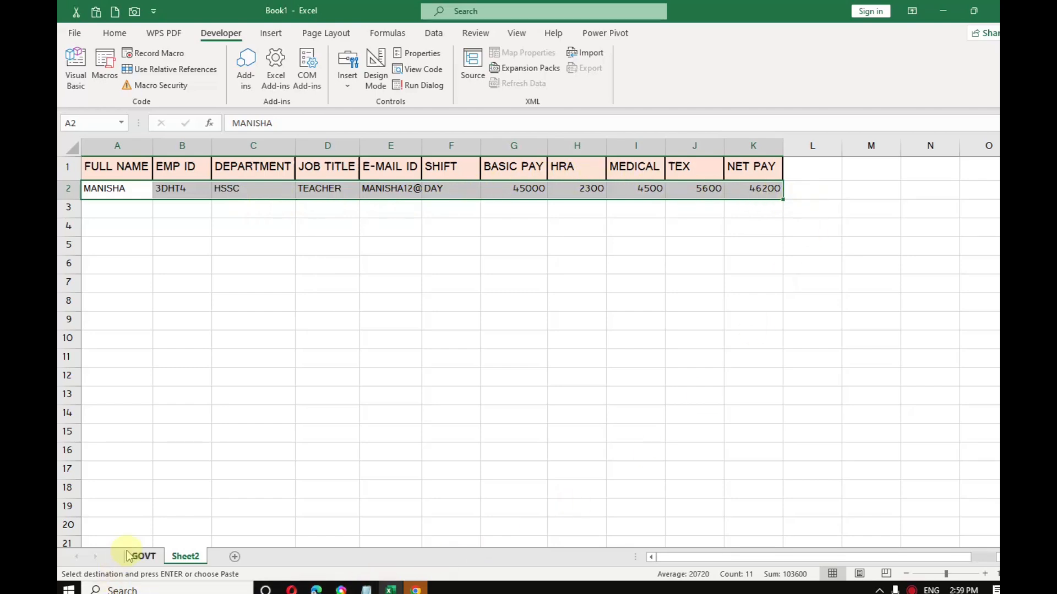
{"action": "left_click", "coordinate": [146, 557]}
{"action": "scroll", "coordinate": [349, 397], "scroll_direction": "up", "scroll_amount": 3}
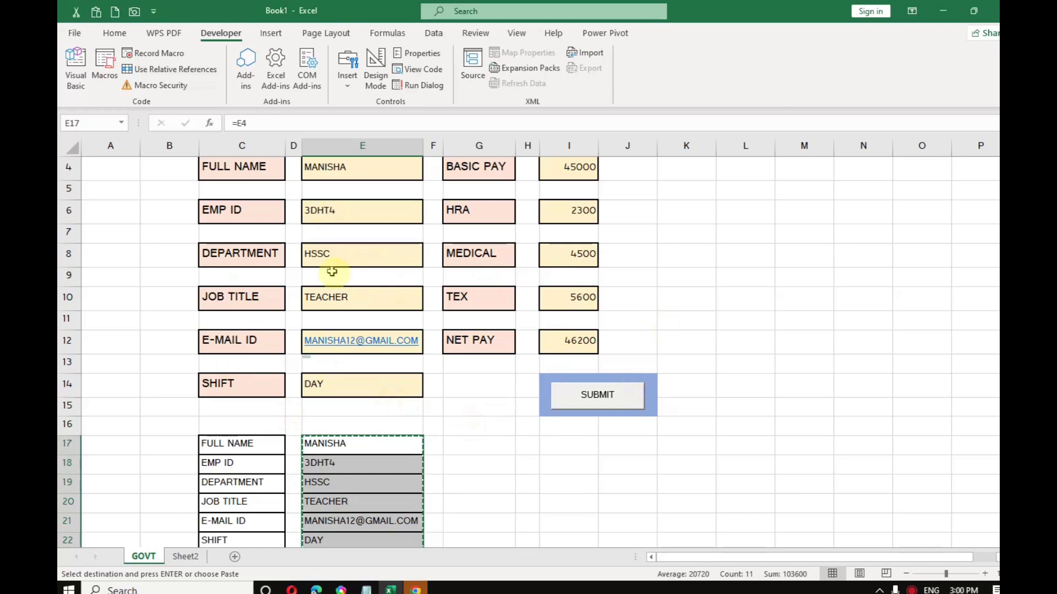
{"action": "scroll", "coordinate": [355, 315], "scroll_direction": "up", "scroll_amount": 1}
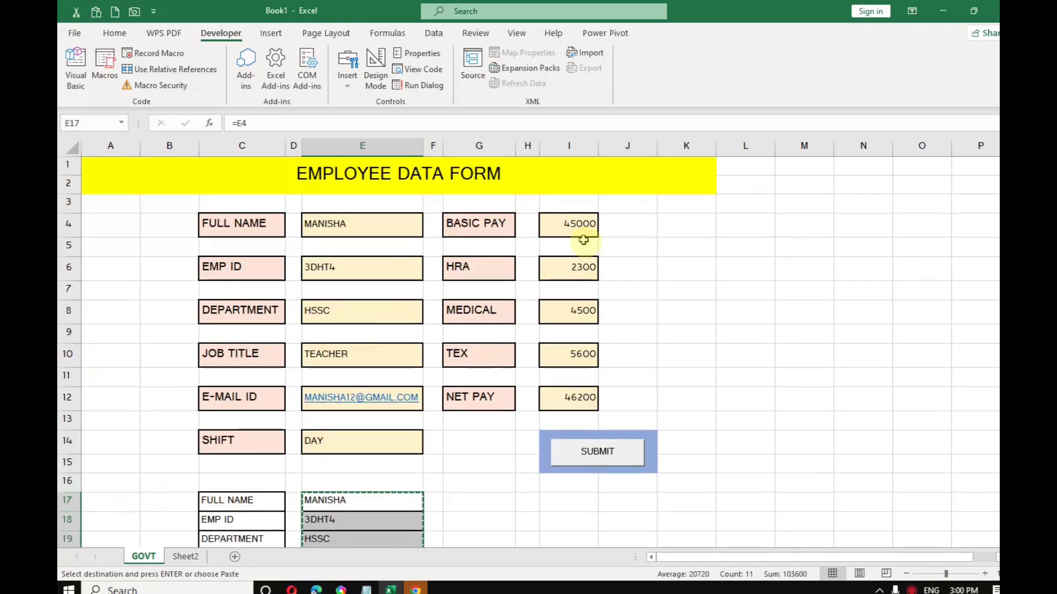
{"action": "scroll", "coordinate": [417, 395], "scroll_direction": "down", "scroll_amount": 1}
{"action": "scroll", "coordinate": [417, 394], "scroll_direction": "down", "scroll_amount": 3}
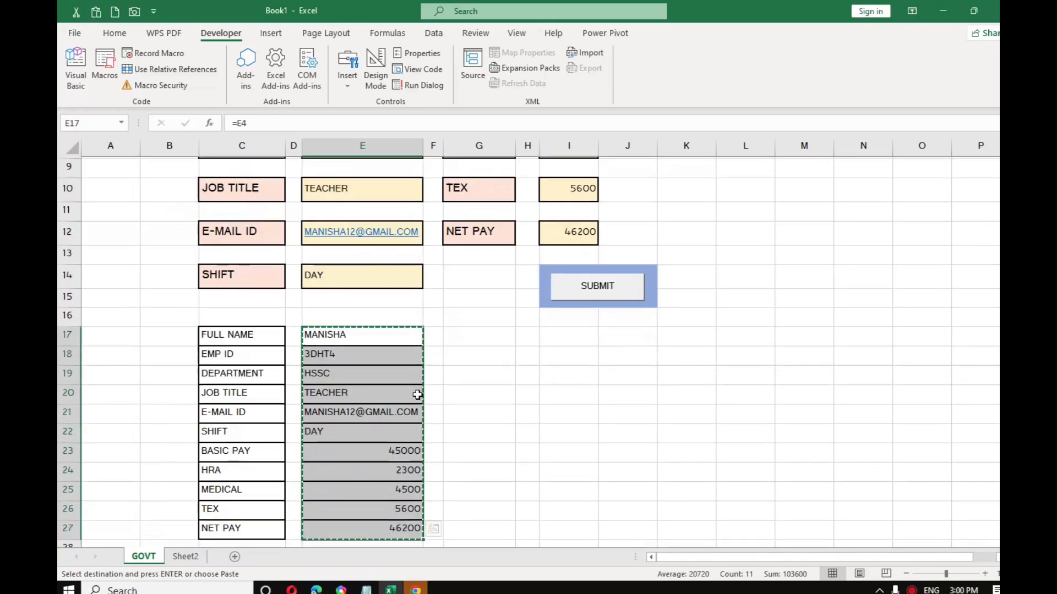
{"action": "scroll", "coordinate": [417, 395], "scroll_direction": "up", "scroll_amount": 4}
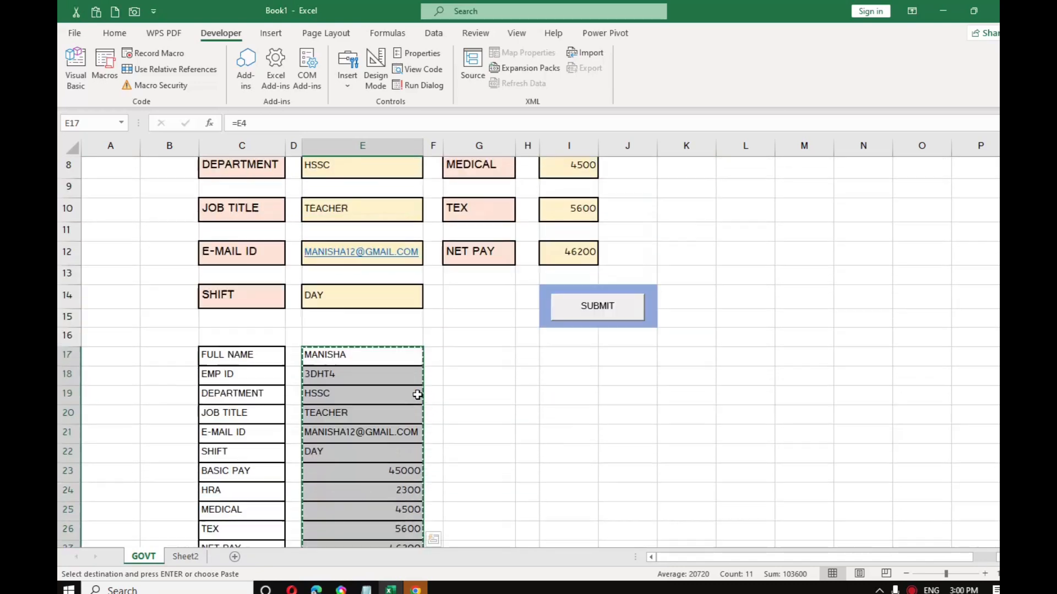
{"action": "left_click", "coordinate": [180, 559]}
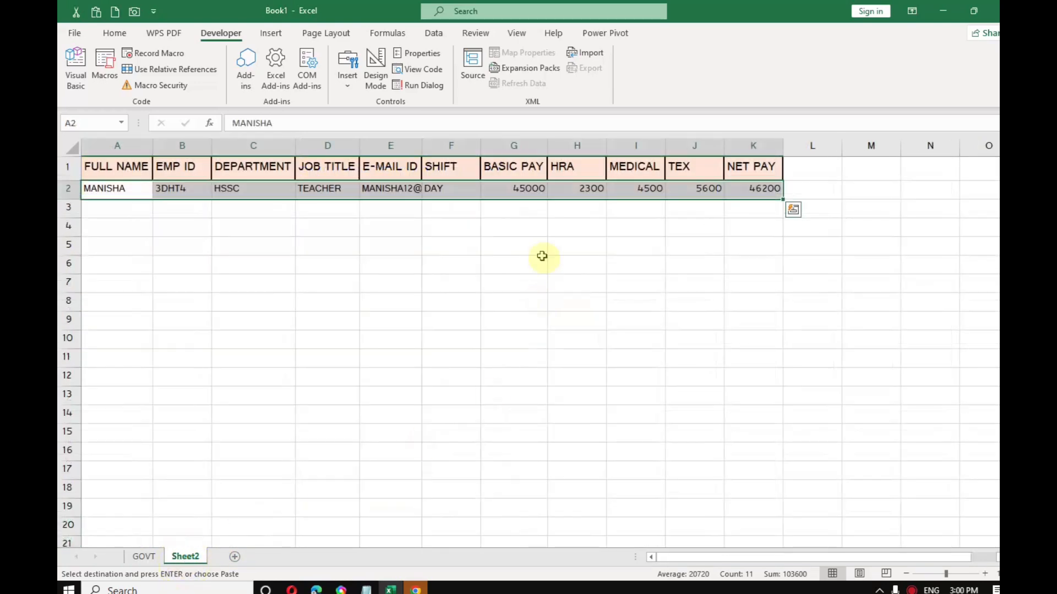
{"action": "left_click", "coordinate": [142, 558]}
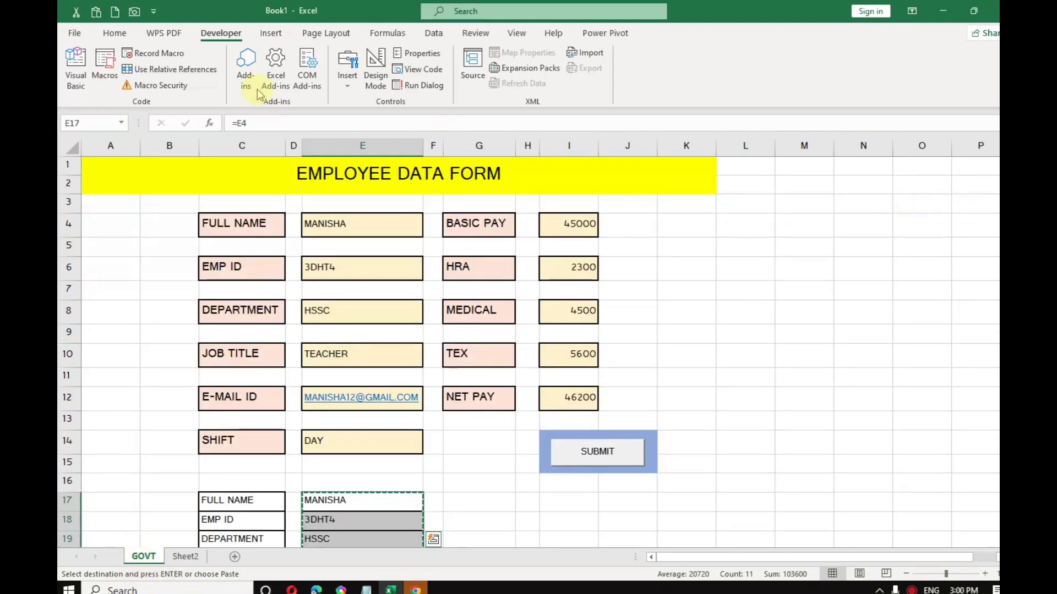